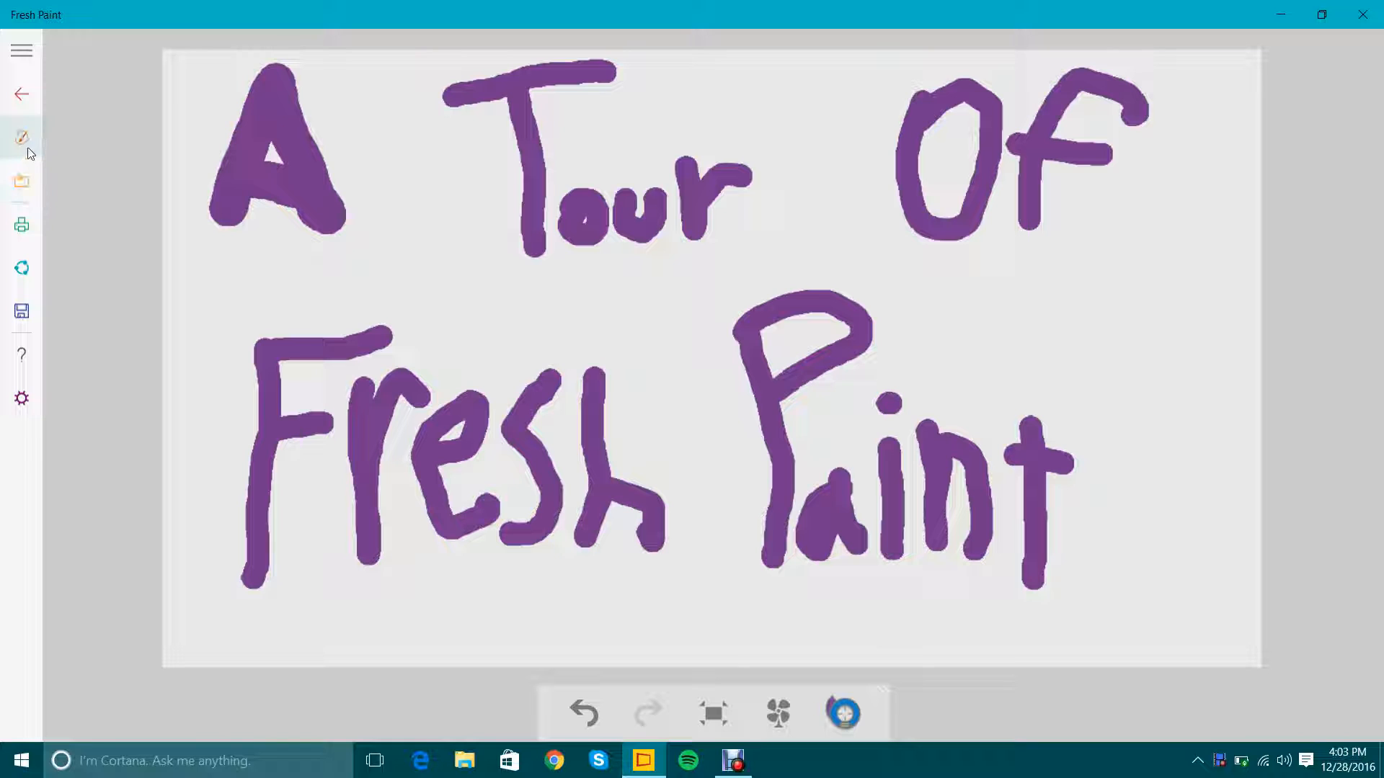
Clear the purple title lettering from the canvas so the paper is blank.
click(22, 138)
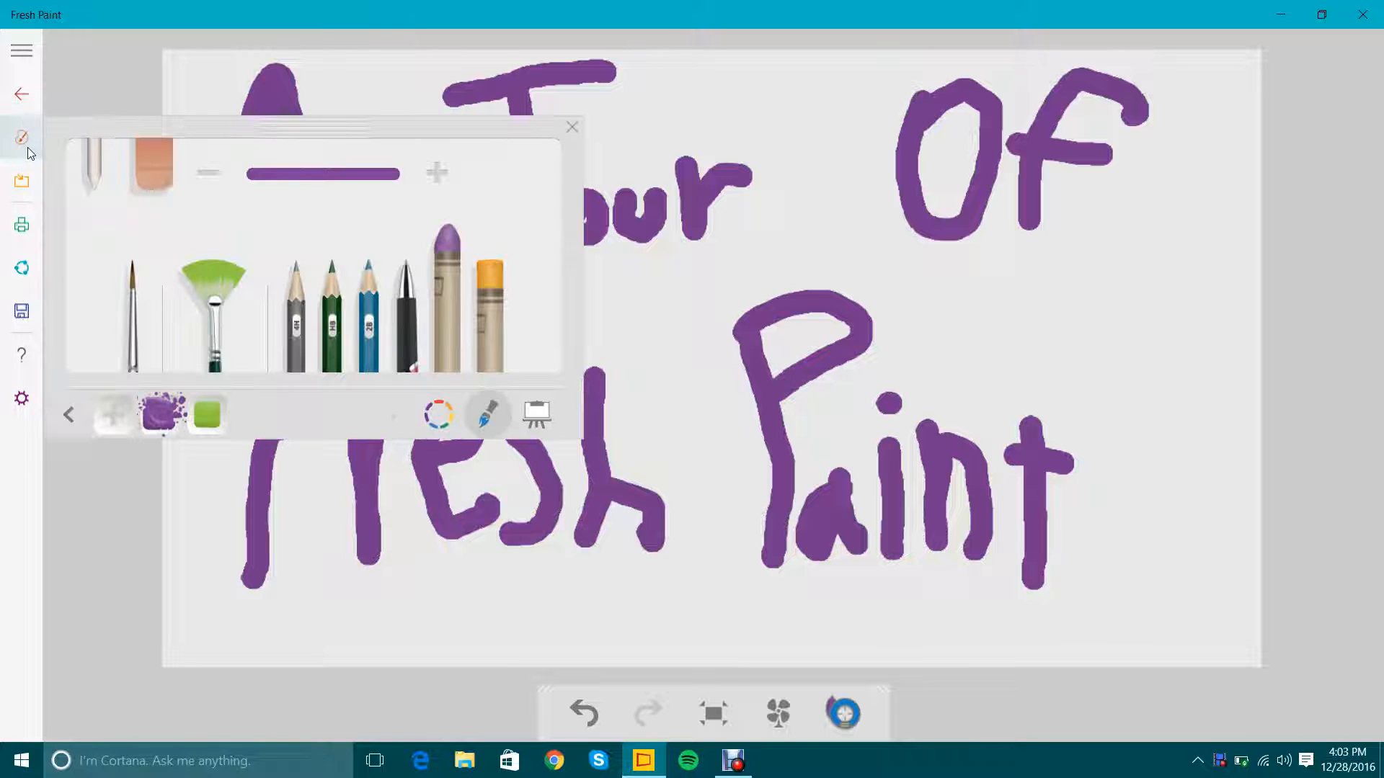
click(535, 414)
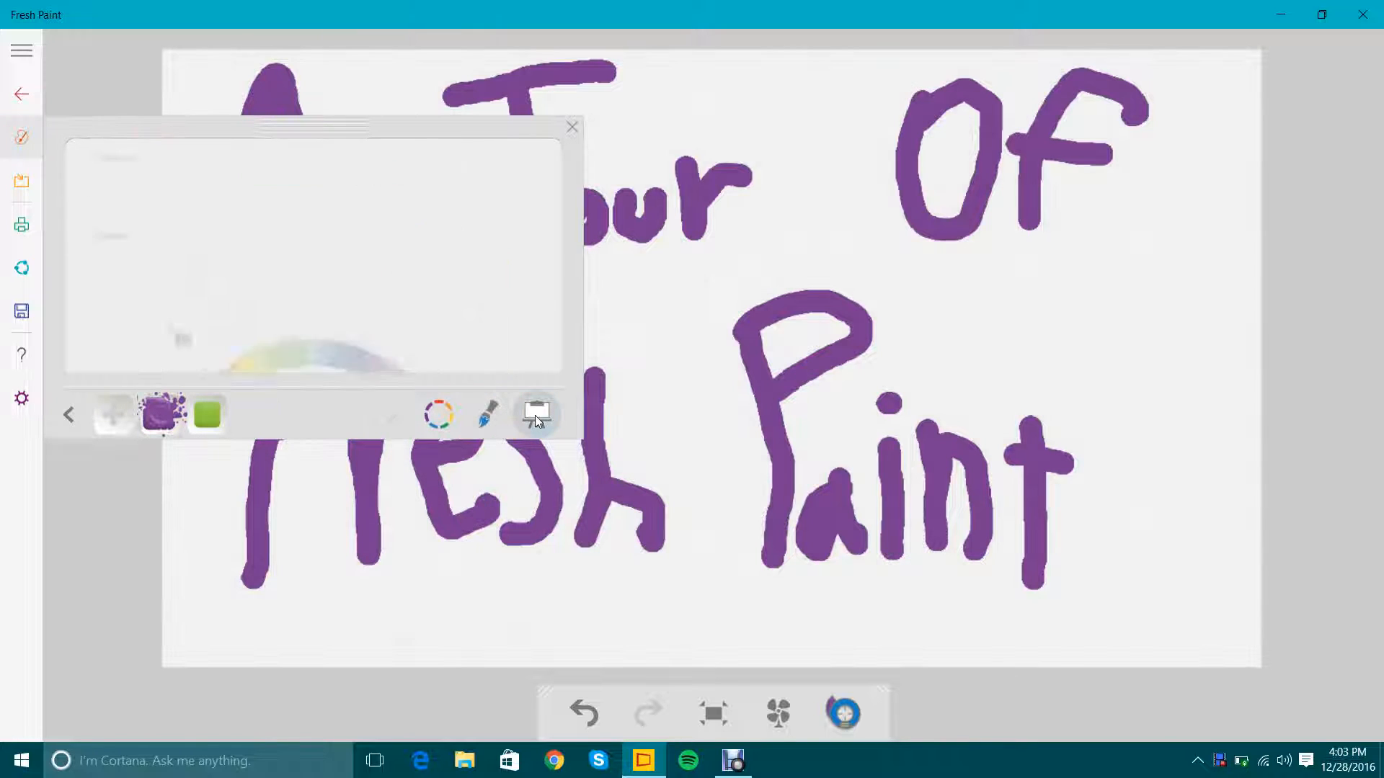
click(109, 333)
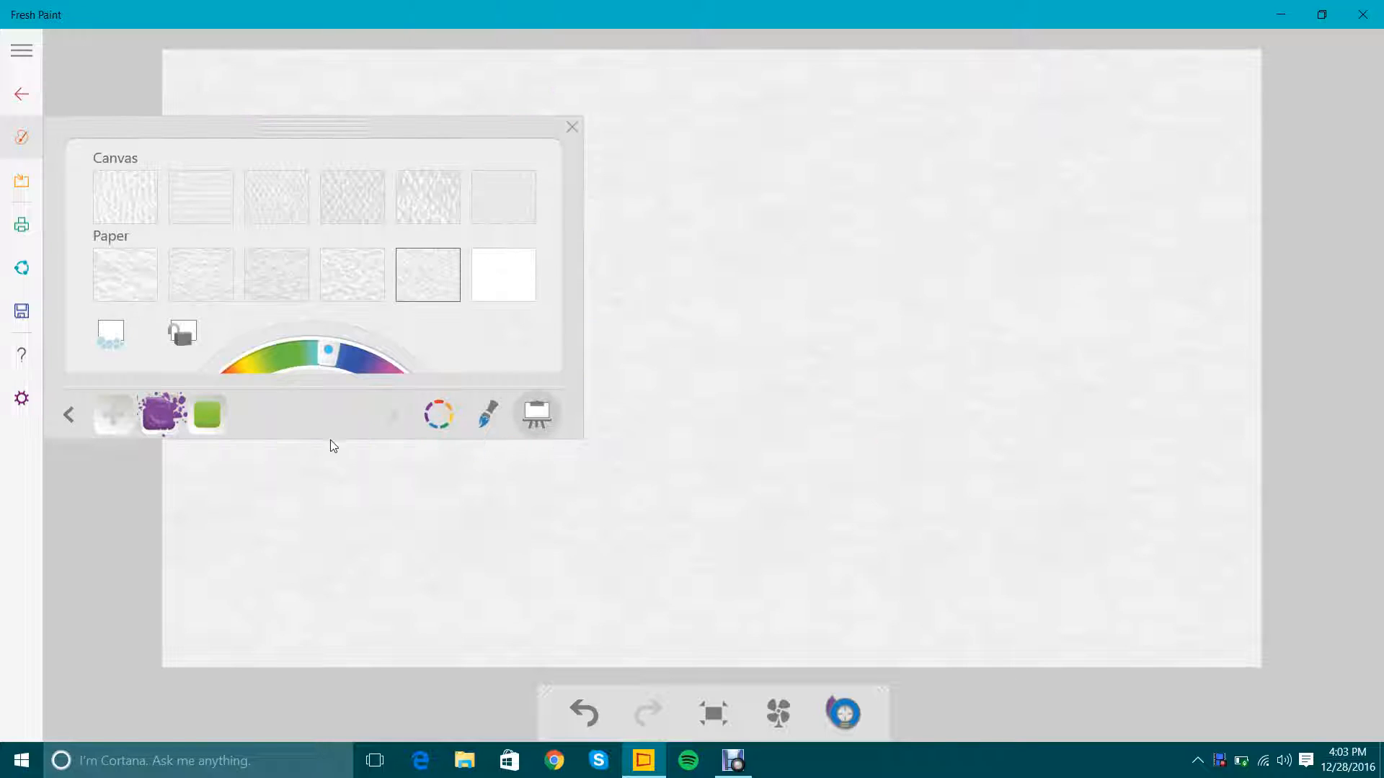
Pick the thinnest watercolor brush and rinse the black paint out of it with the color swatches displayed.
click(488, 415)
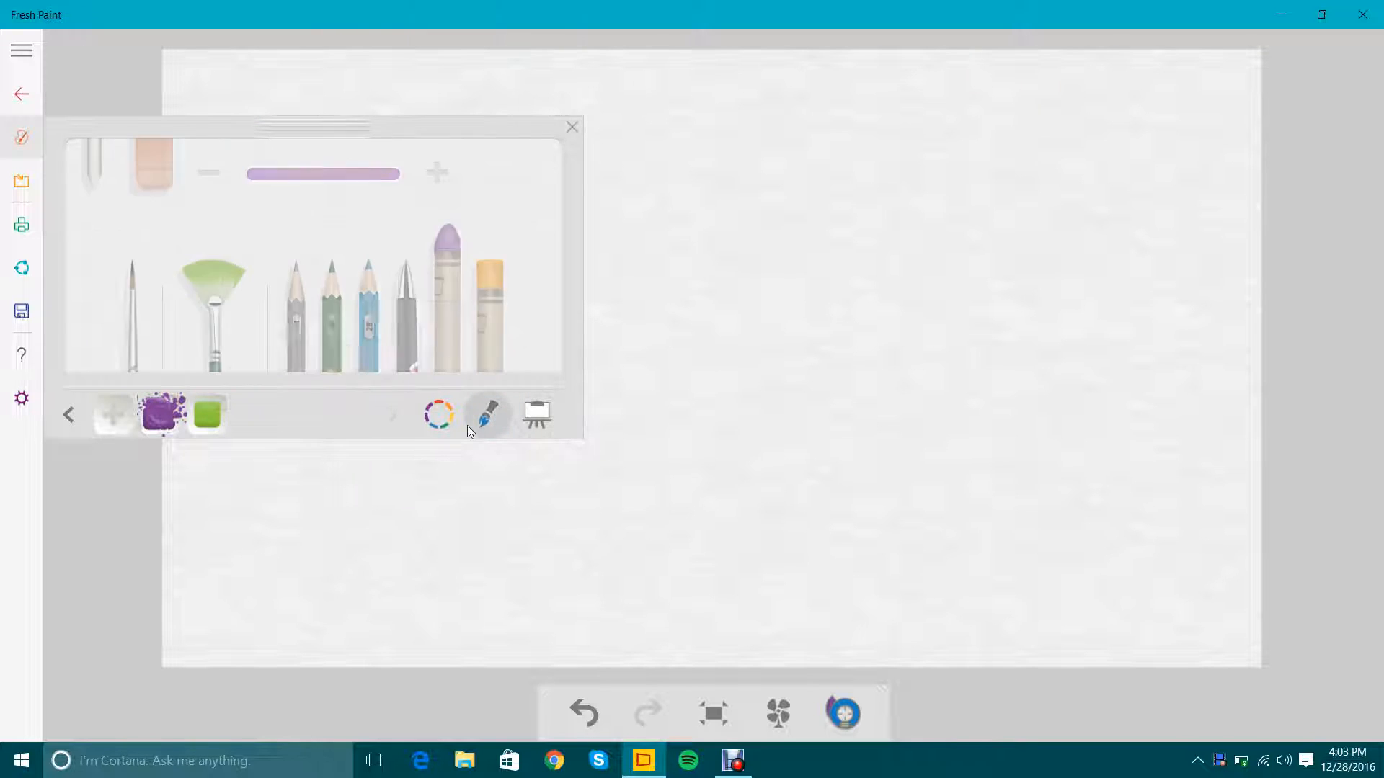
click(133, 313)
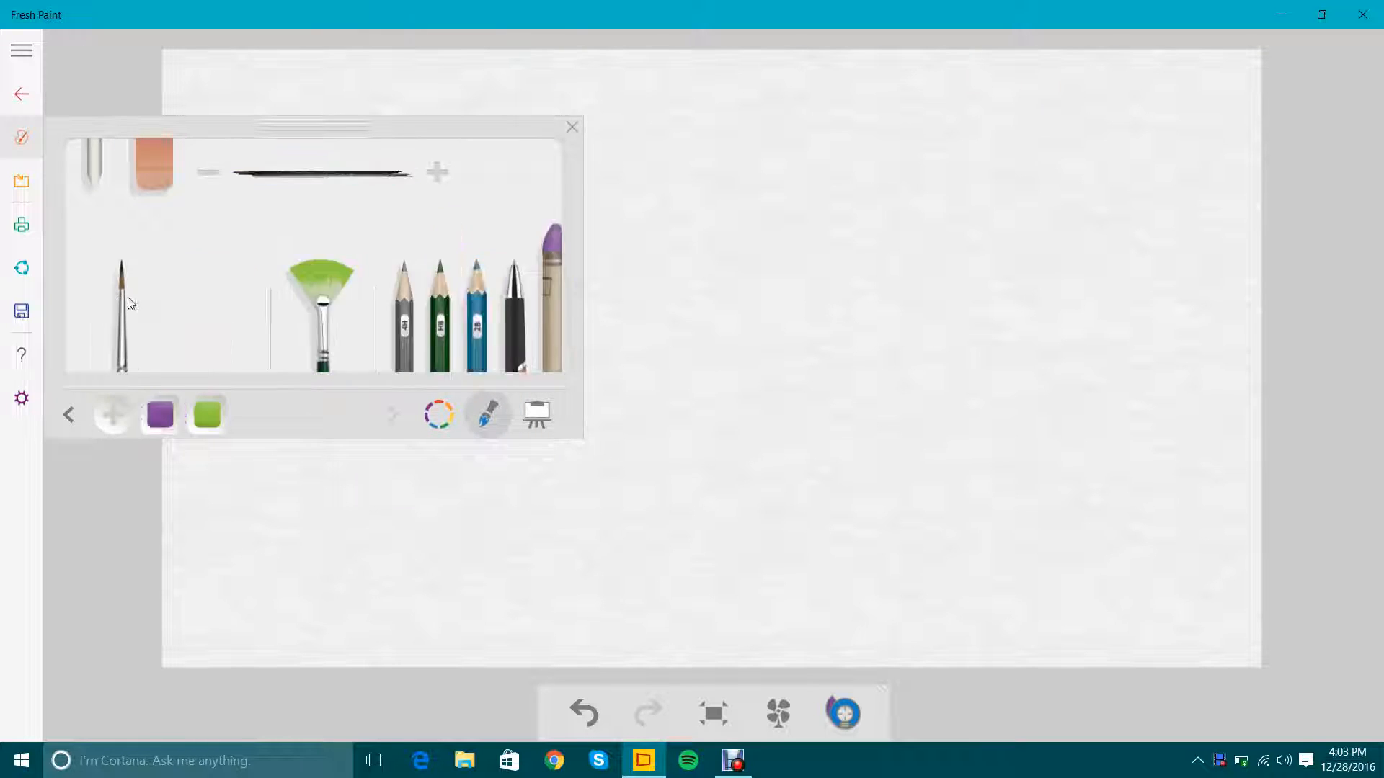
click(435, 423)
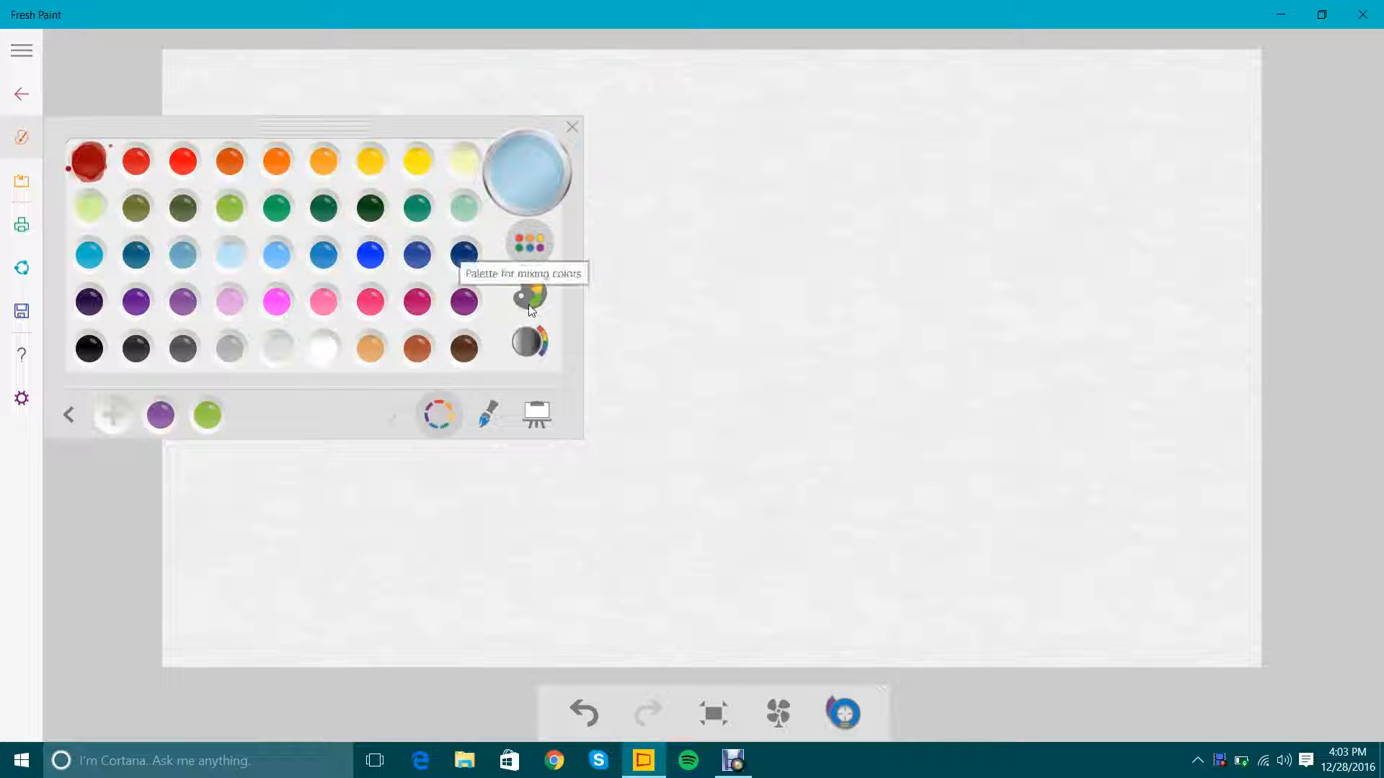
click(530, 188)
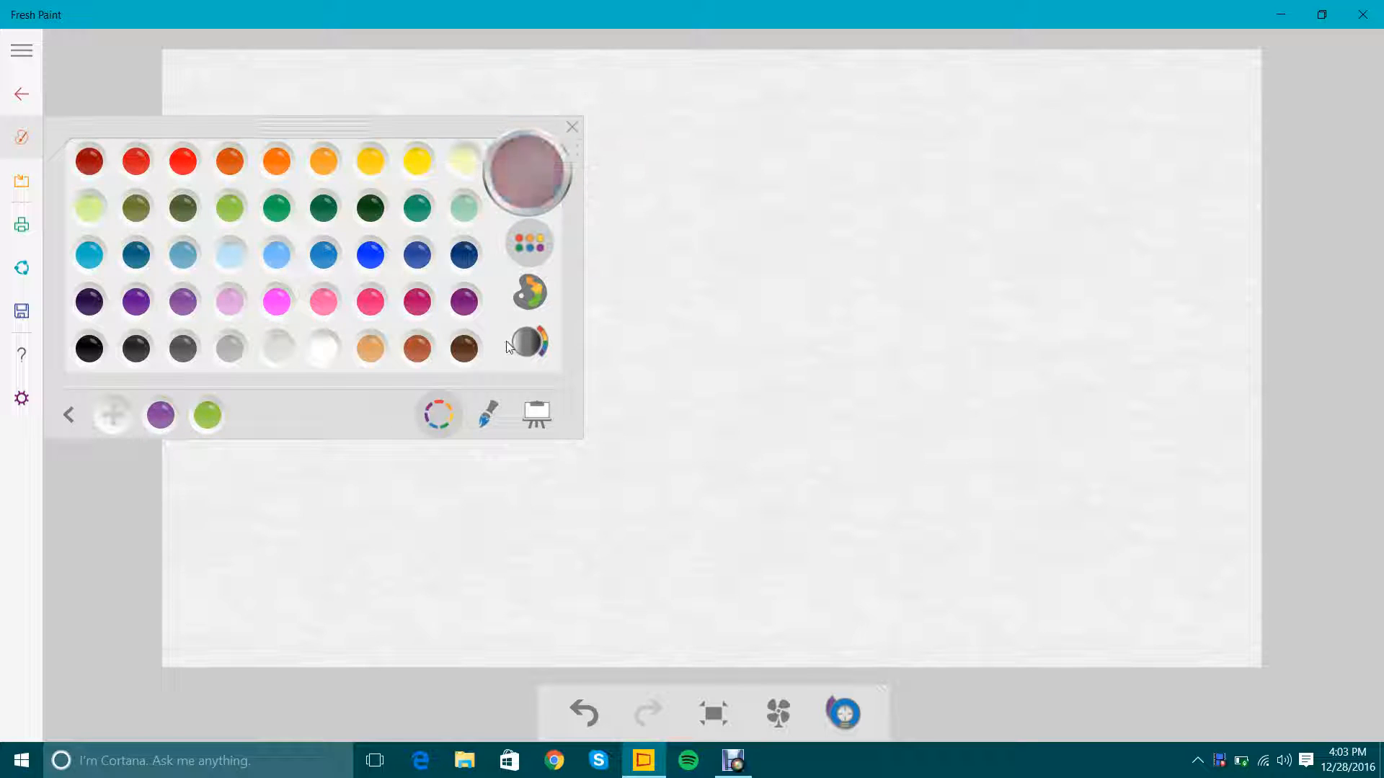
Rinse the paint out of the round, flat, fan and wide watercolor brushes one after another.
click(485, 411)
click(149, 314)
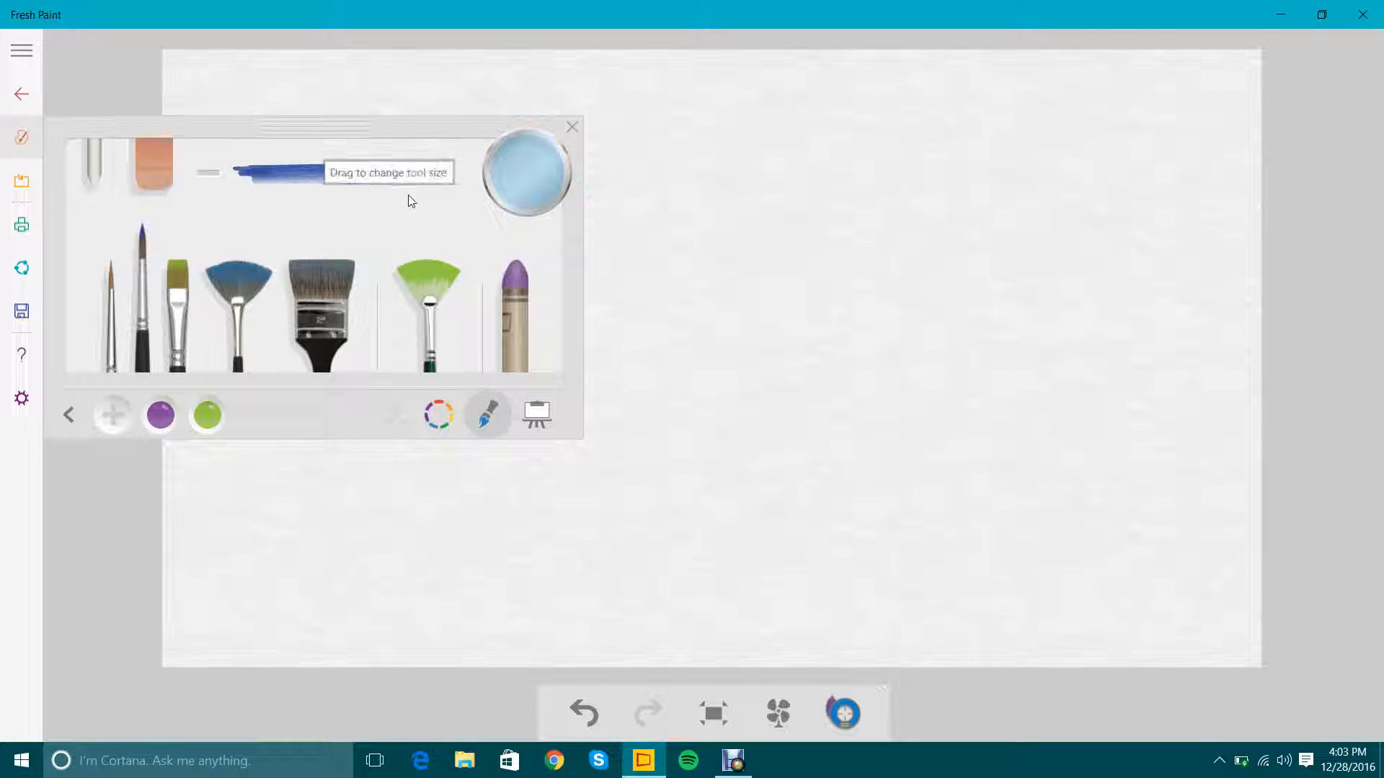
click(525, 189)
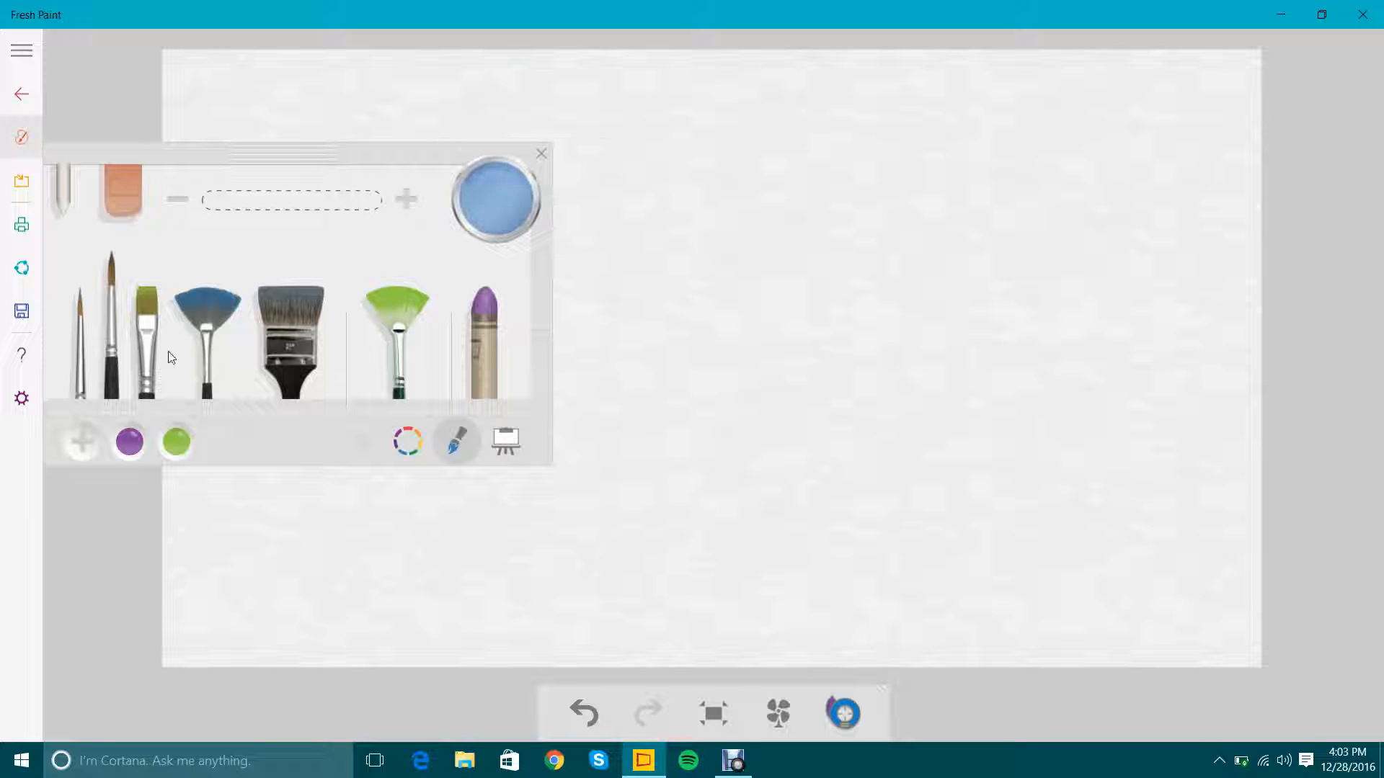
click(153, 333)
click(490, 210)
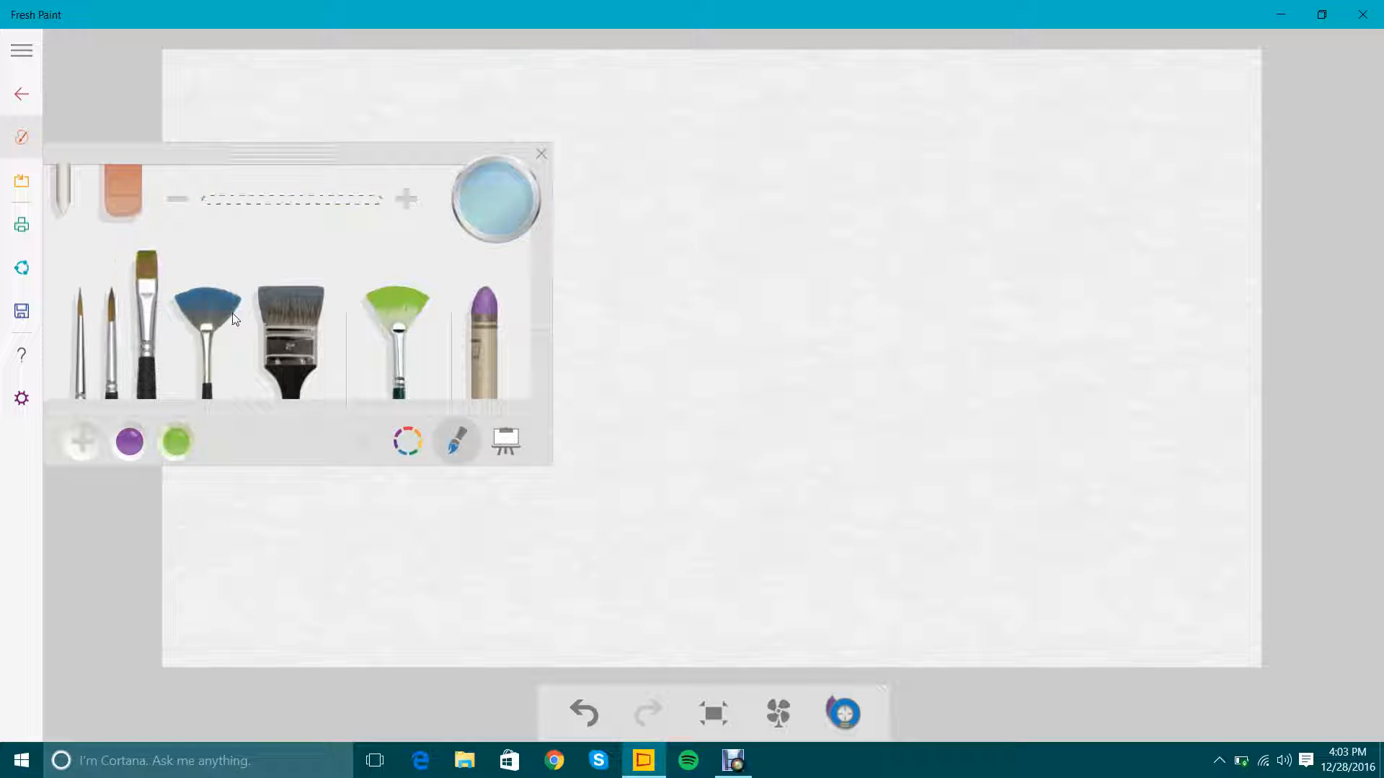
click(216, 307)
click(517, 198)
click(315, 323)
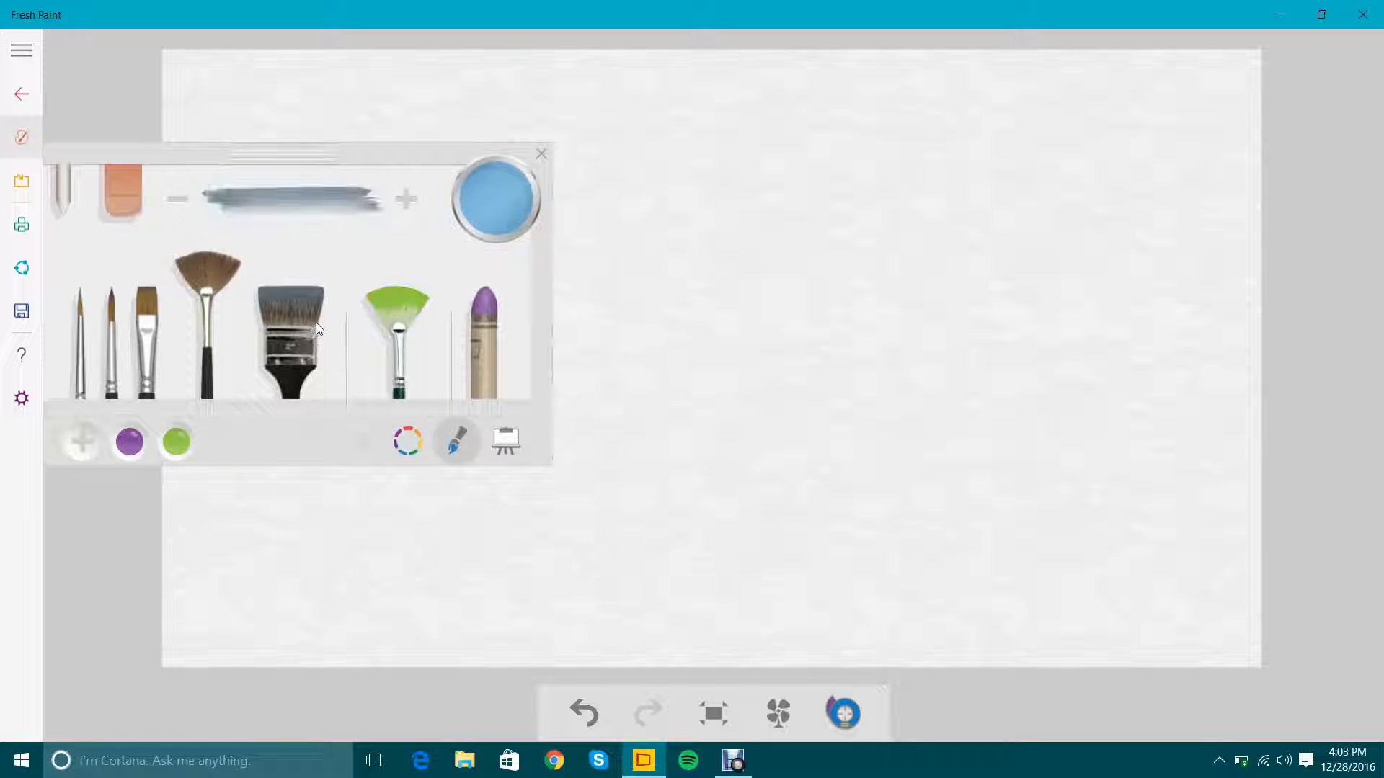
click(508, 196)
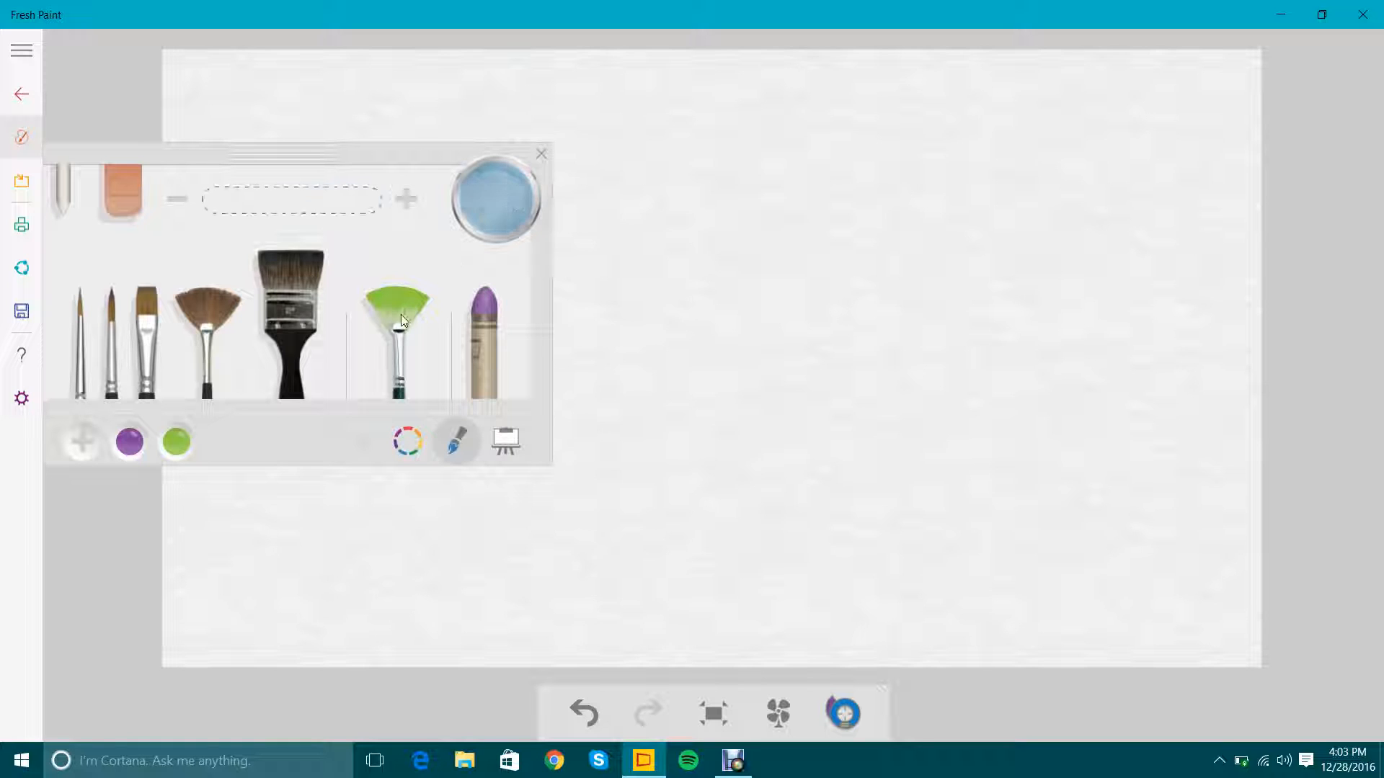
Dab bright yellow on the mixing palette with the wide brush, and wash both the brush and the palette clean.
click(410, 445)
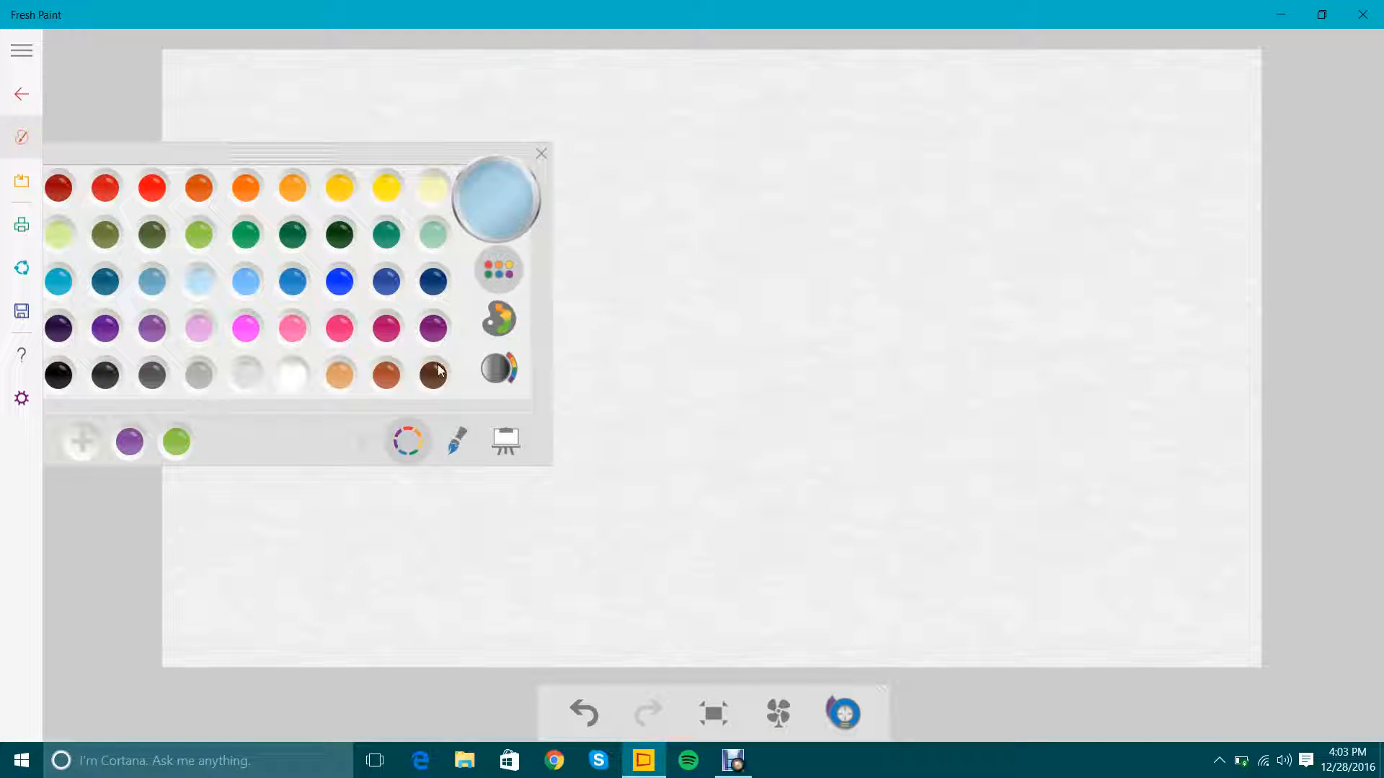
click(290, 373)
click(497, 327)
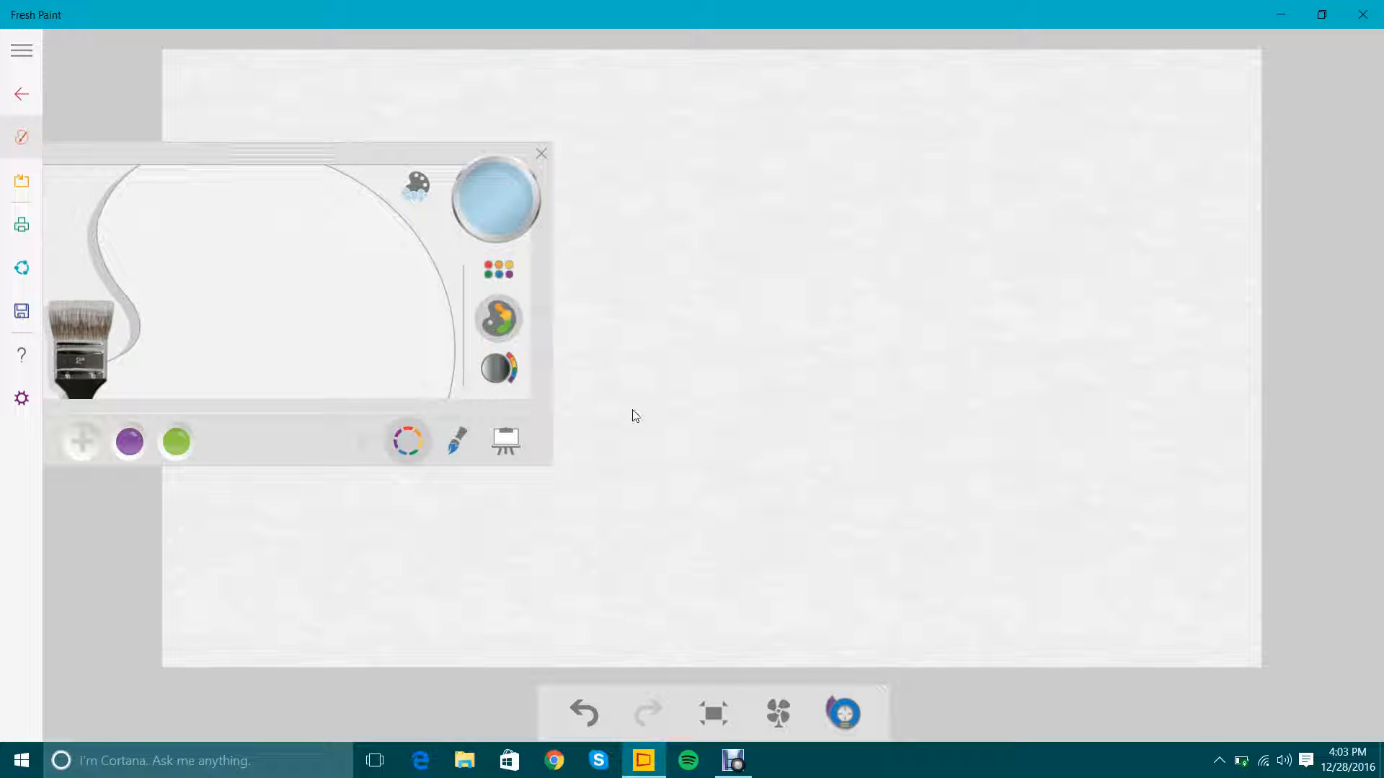
click(490, 270)
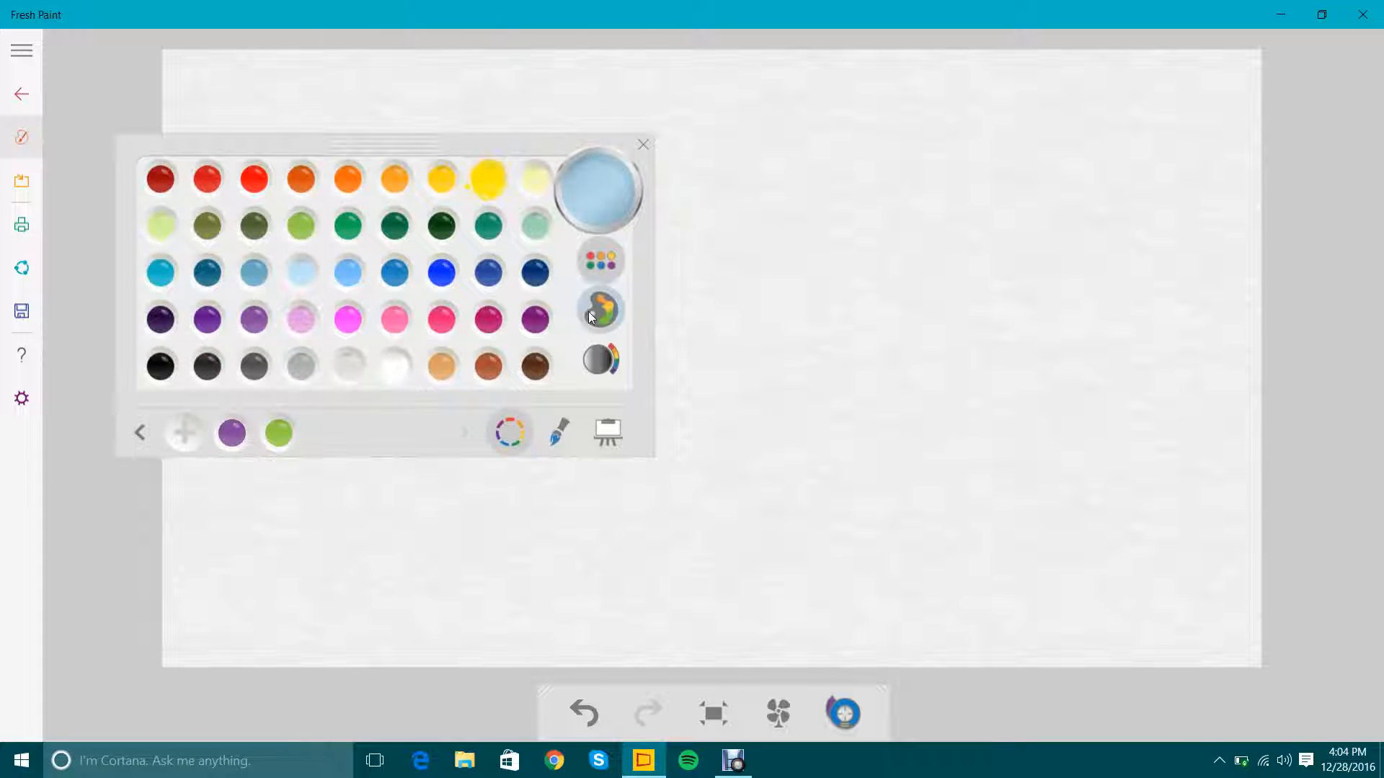
click(488, 180)
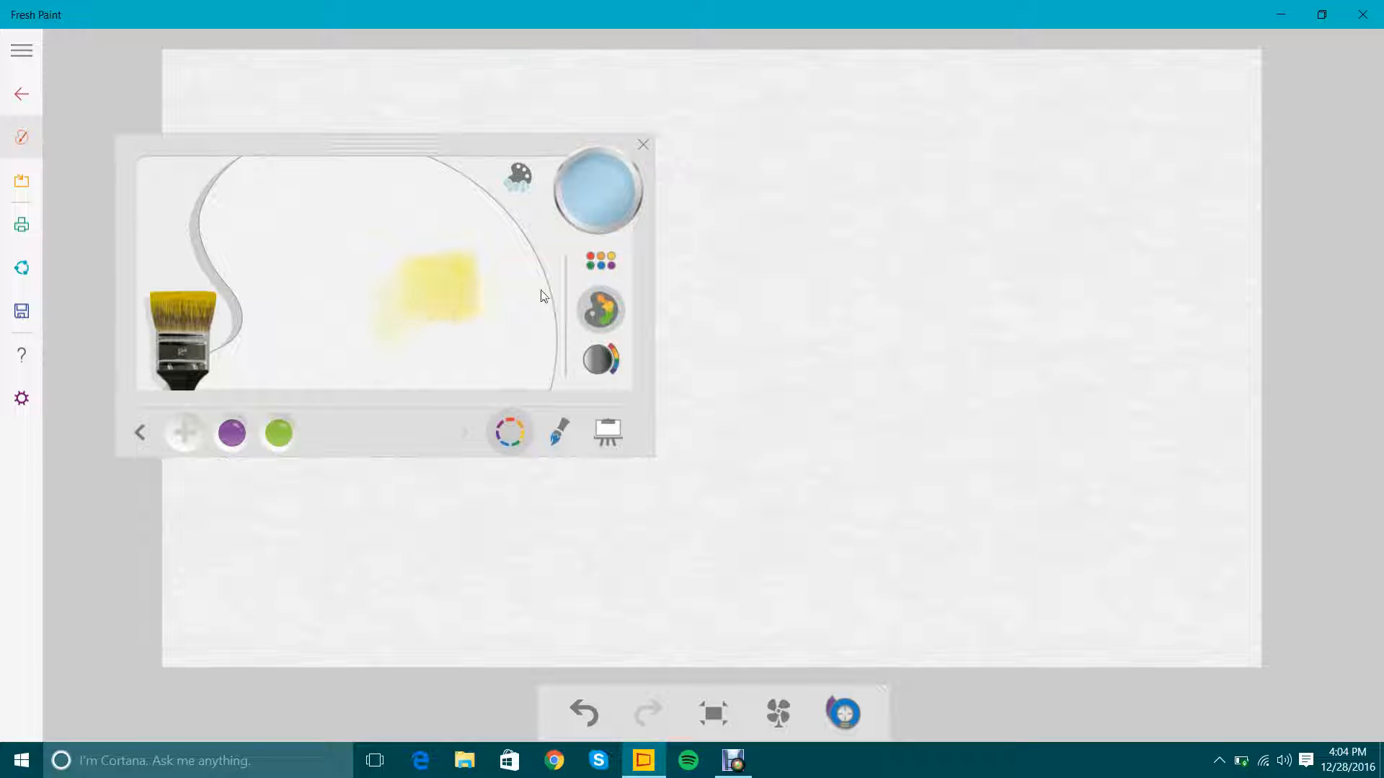
mouse_move(541, 291)
mouse_down()
mouse_move(484, 297)
mouse_move(534, 277)
mouse_up()
click(604, 178)
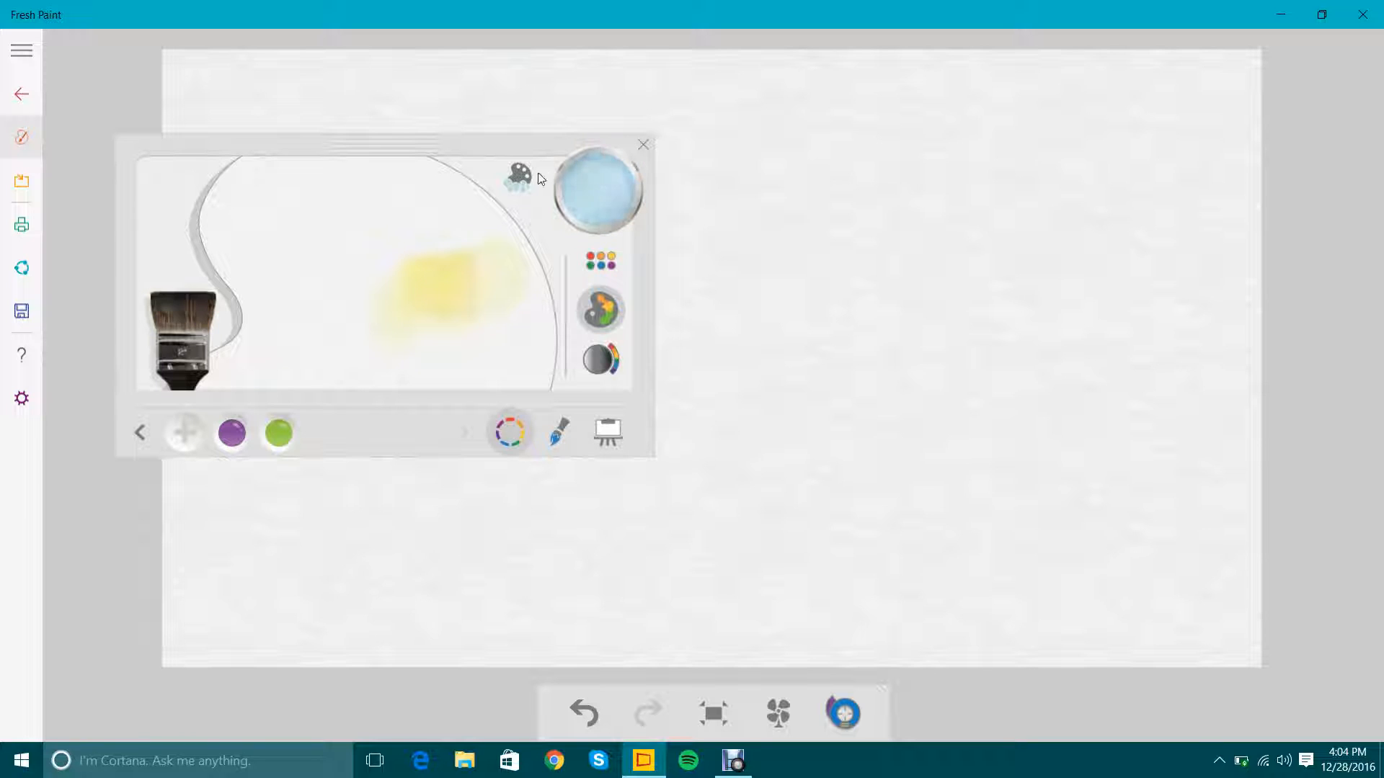
click(519, 176)
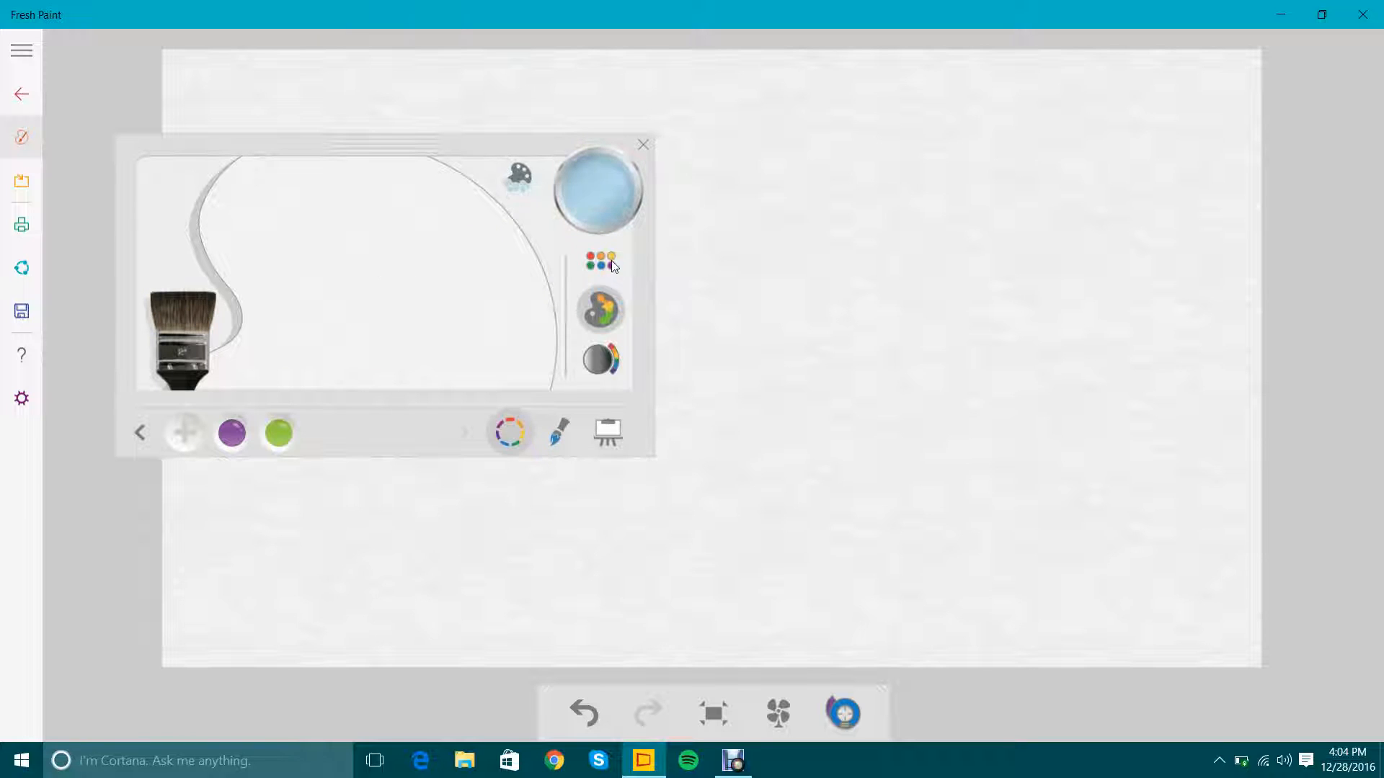
Blend bright yellow and dark blue on the mixing palette, and clean the palette and the wide brush.
click(614, 267)
click(488, 178)
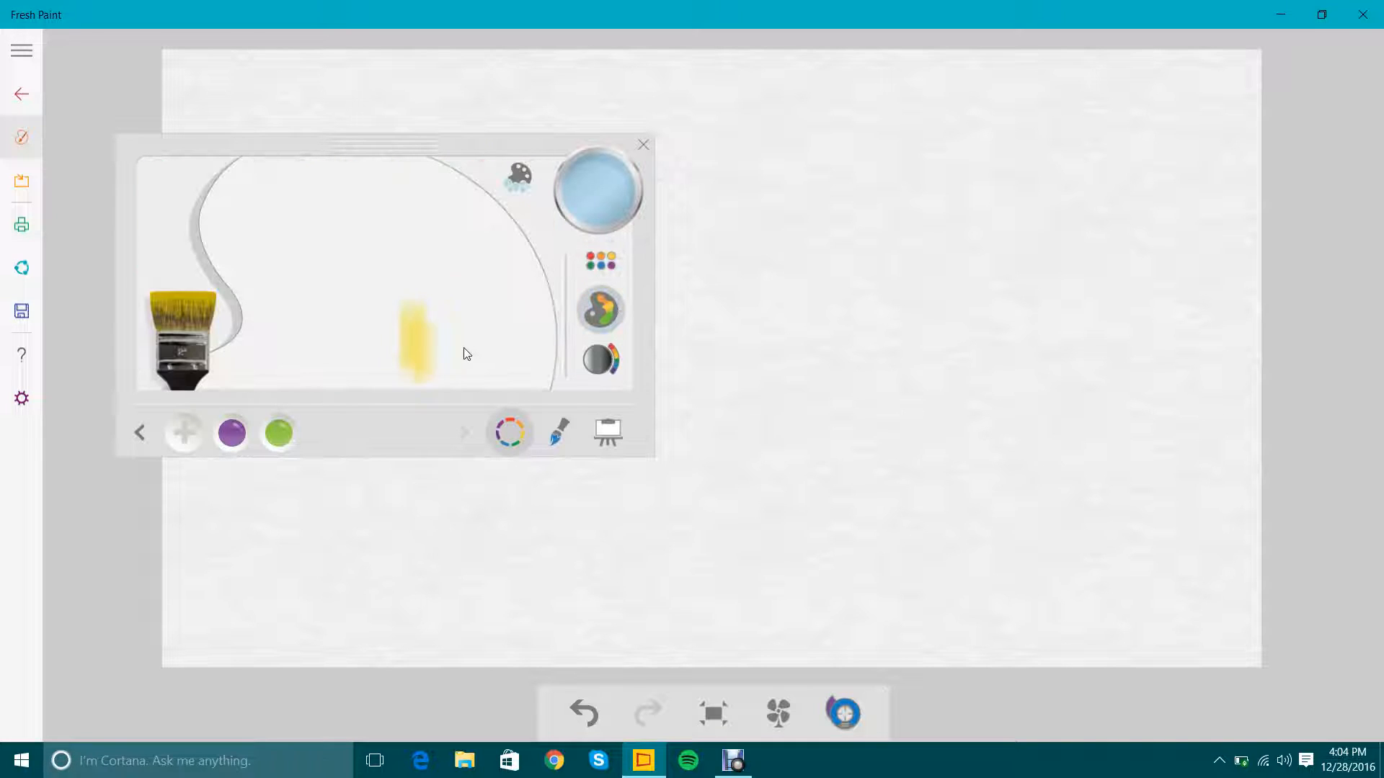
mouse_move(465, 353)
mouse_down()
mouse_move(453, 298)
mouse_move(516, 271)
mouse_move(511, 304)
mouse_move(529, 317)
mouse_move(530, 263)
mouse_up()
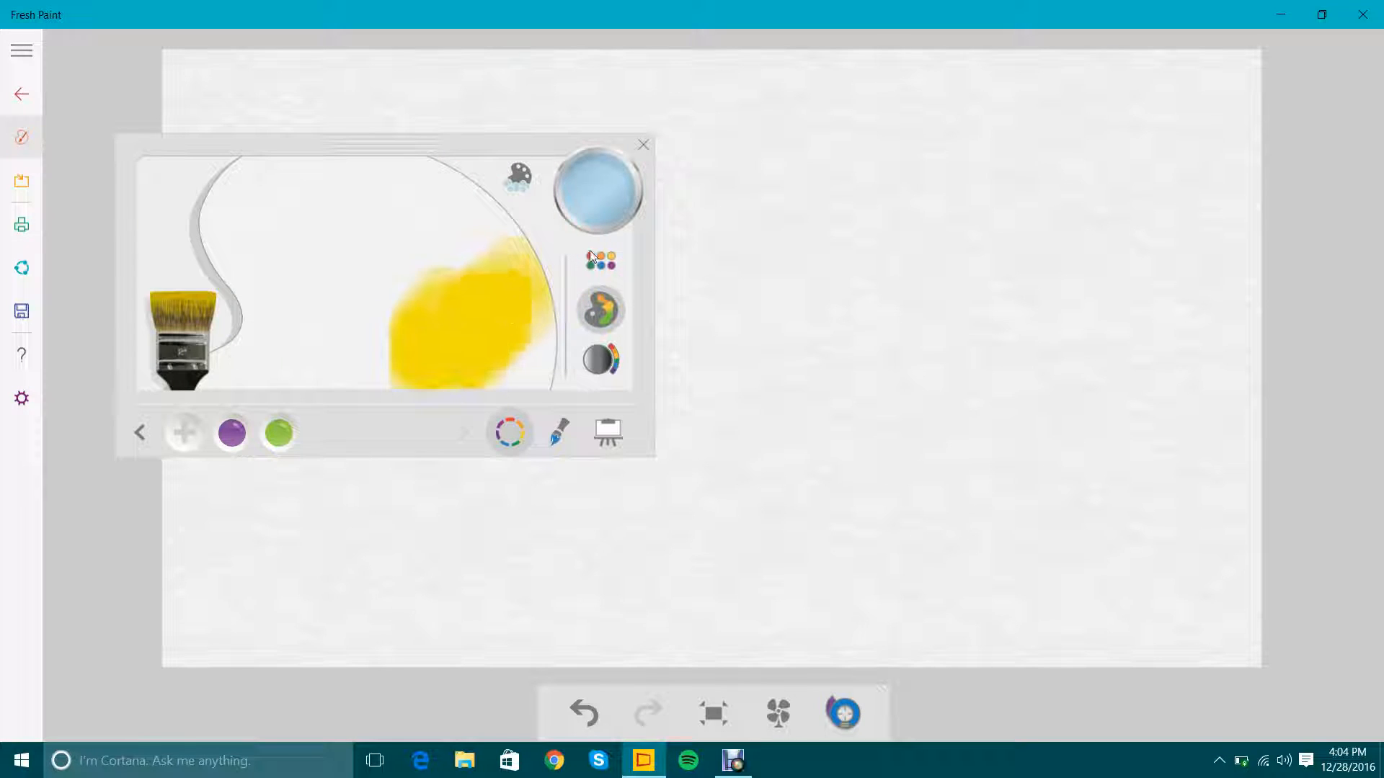
click(593, 261)
click(594, 304)
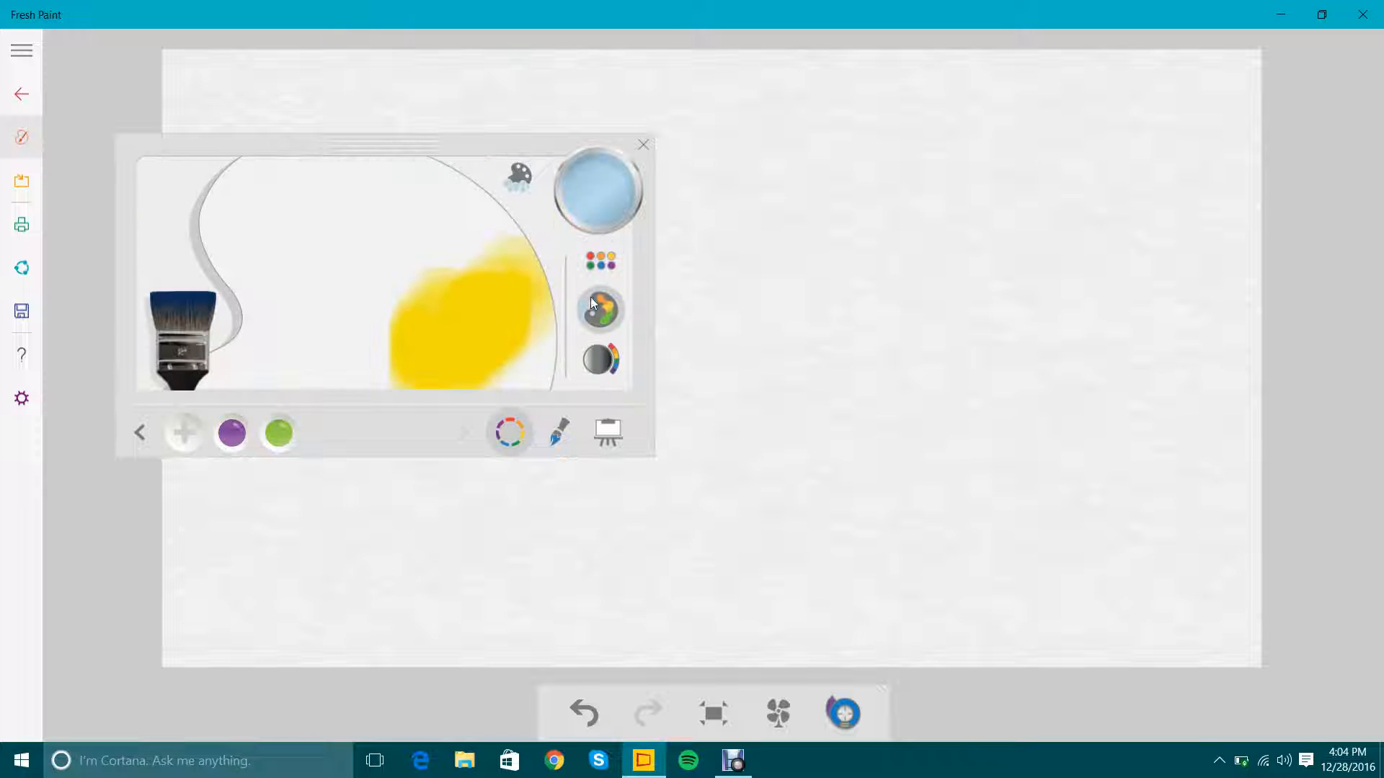
mouse_move(454, 243)
mouse_down()
mouse_move(484, 245)
mouse_move(420, 307)
mouse_move(508, 244)
mouse_move(434, 336)
mouse_move(398, 305)
mouse_move(461, 237)
mouse_move(480, 275)
mouse_move(451, 345)
mouse_move(415, 331)
mouse_move(479, 238)
mouse_move(522, 240)
mouse_move(446, 375)
mouse_move(412, 332)
mouse_move(455, 292)
mouse_move(560, 269)
mouse_move(556, 333)
mouse_move(516, 386)
mouse_move(462, 341)
mouse_move(490, 318)
mouse_move(523, 321)
mouse_move(447, 358)
mouse_move(385, 338)
mouse_move(421, 277)
mouse_move(467, 274)
mouse_move(418, 319)
mouse_up()
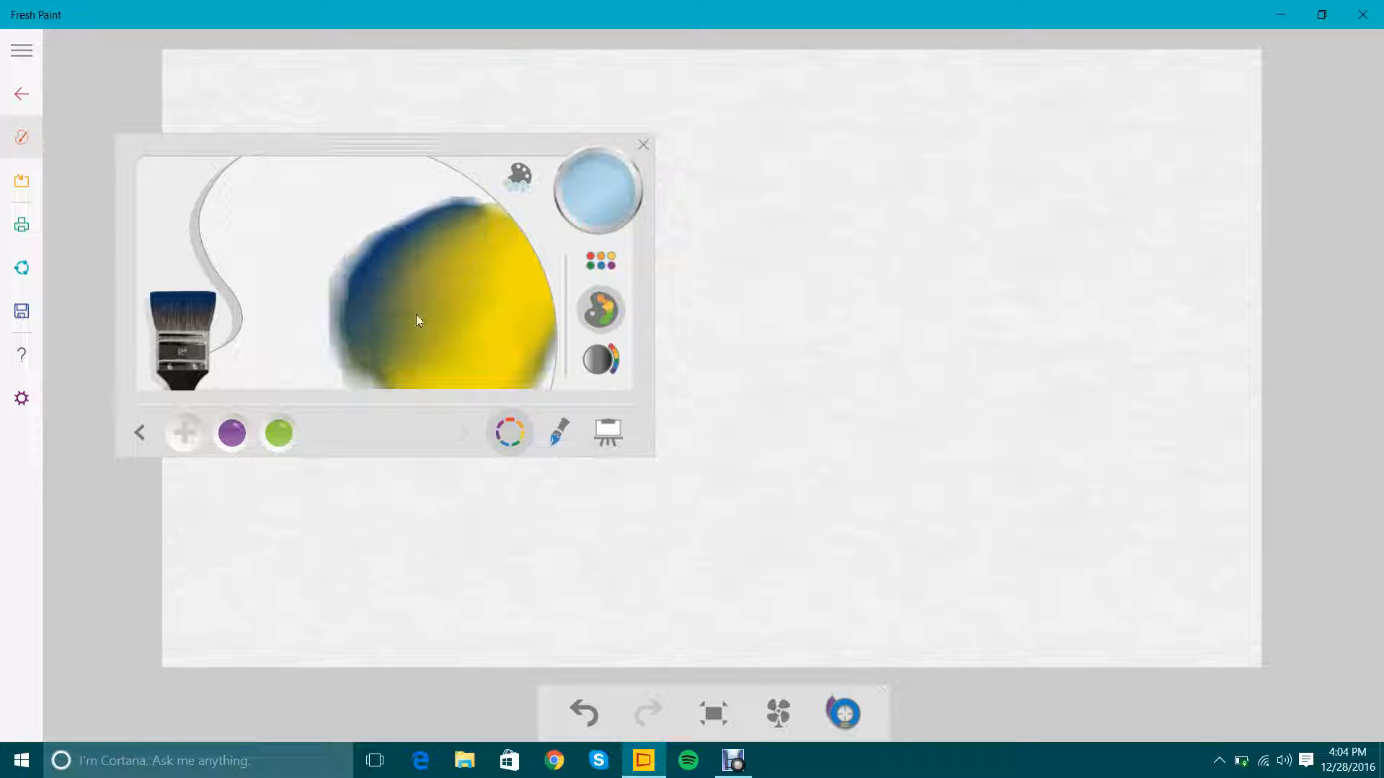
click(520, 185)
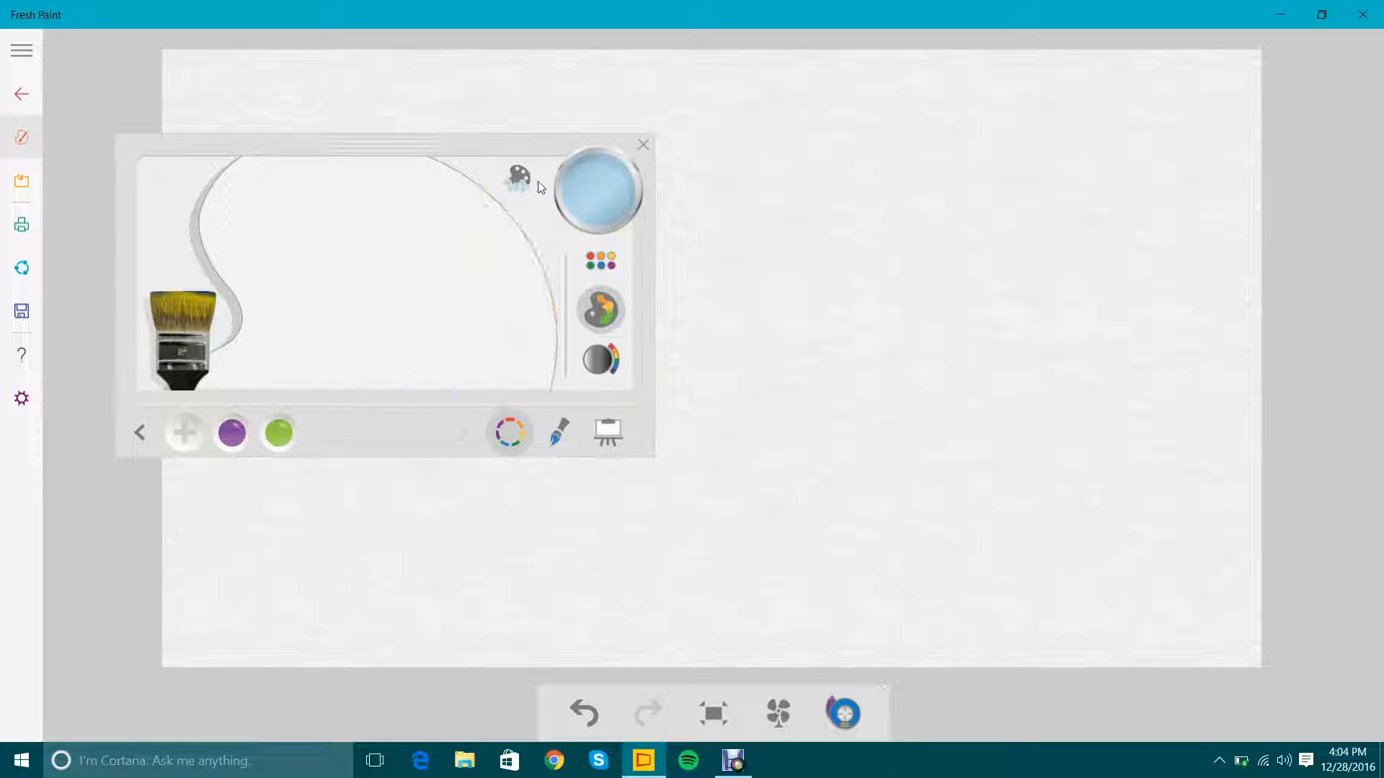
click(592, 203)
Paint a pink patch on the mixing palette and brush bright blue into its lower part.
click(612, 258)
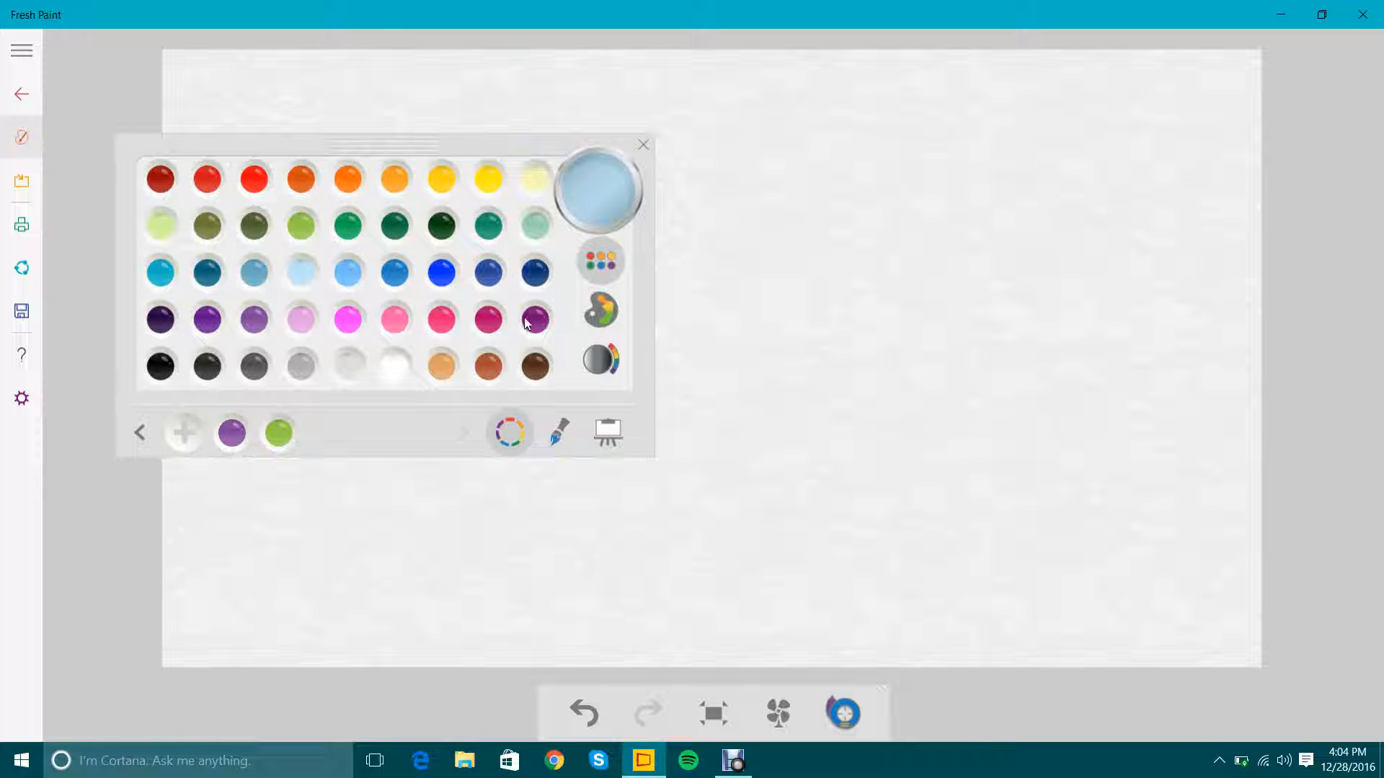
click(439, 328)
click(599, 310)
mouse_move(359, 260)
mouse_down()
mouse_move(380, 290)
mouse_move(361, 286)
mouse_move(398, 304)
mouse_move(346, 279)
mouse_up()
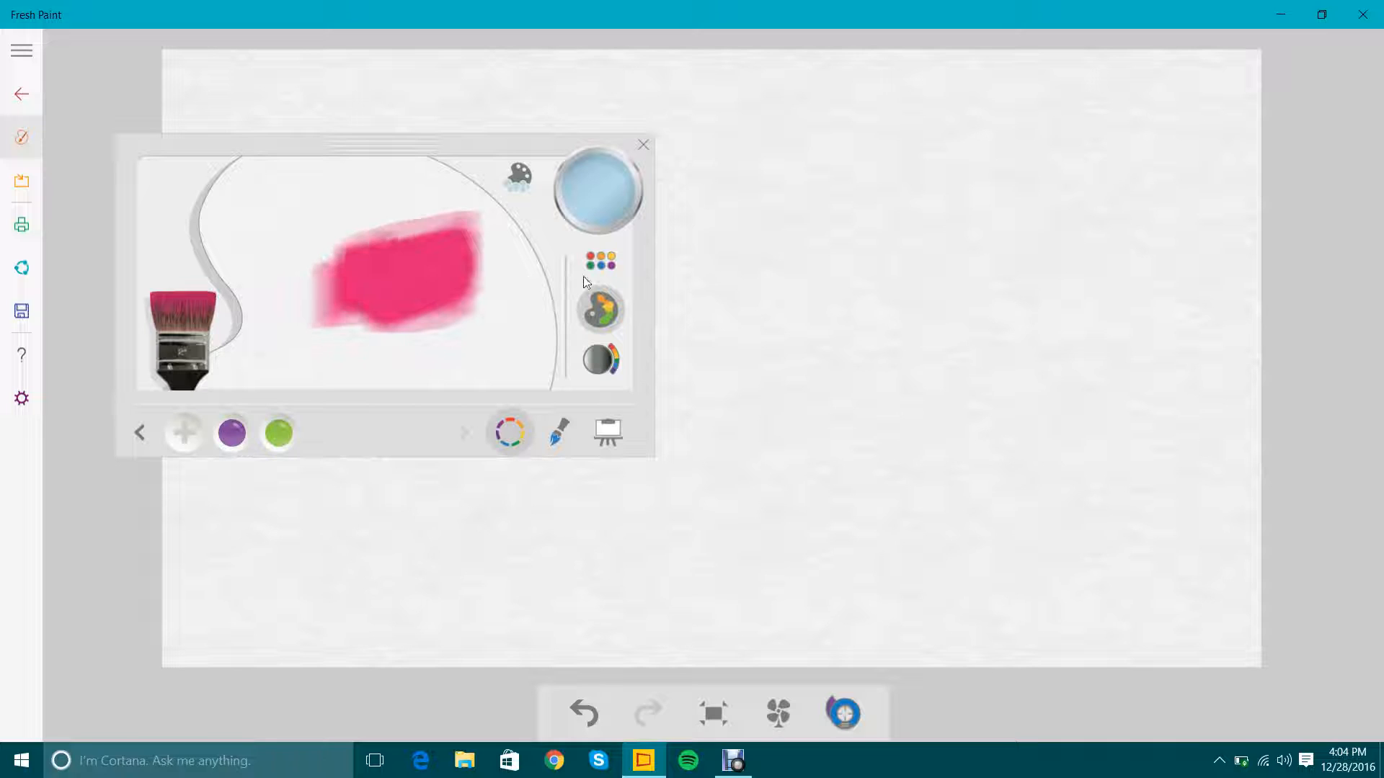
click(595, 270)
click(598, 310)
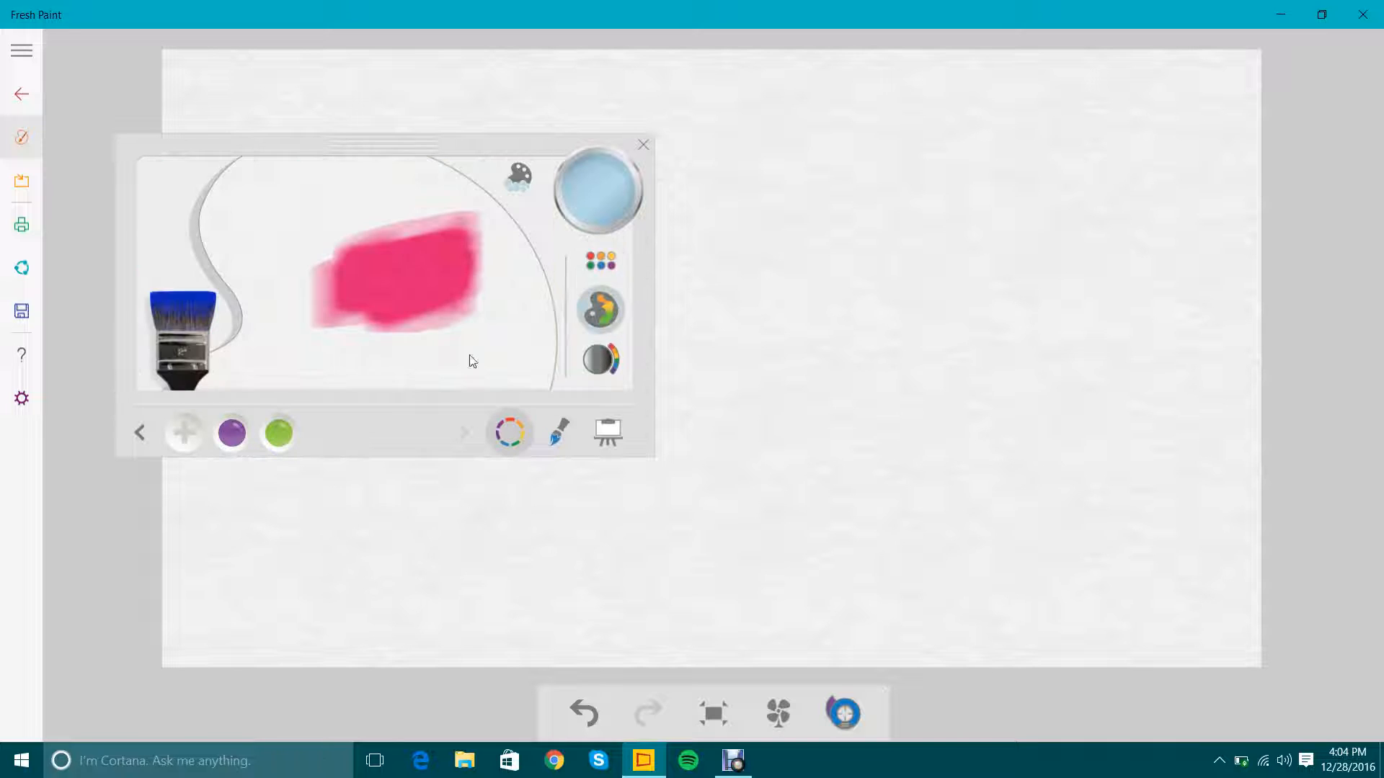
mouse_move(470, 361)
mouse_down()
mouse_move(396, 373)
mouse_move(466, 359)
mouse_move(419, 363)
mouse_move(453, 343)
mouse_move(418, 369)
mouse_move(585, 207)
mouse_move(395, 314)
mouse_move(399, 364)
mouse_move(366, 339)
mouse_move(405, 273)
mouse_move(399, 312)
mouse_move(368, 306)
mouse_up()
Blend the pink and blue with the rinsed brush, load it with the mixed purple, and clean the palette.
click(582, 202)
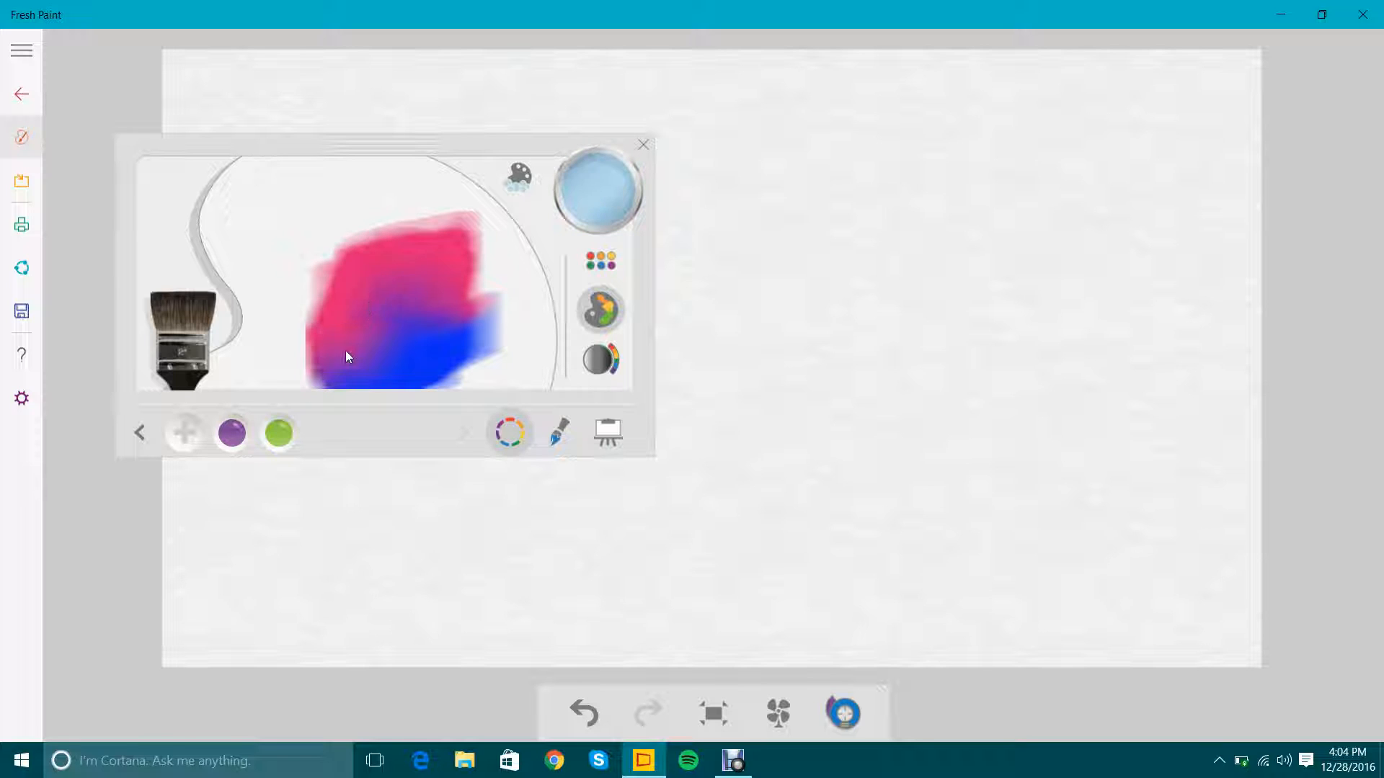
mouse_move(345, 351)
mouse_down()
mouse_move(398, 344)
mouse_move(302, 348)
mouse_move(334, 341)
mouse_move(342, 368)
mouse_up()
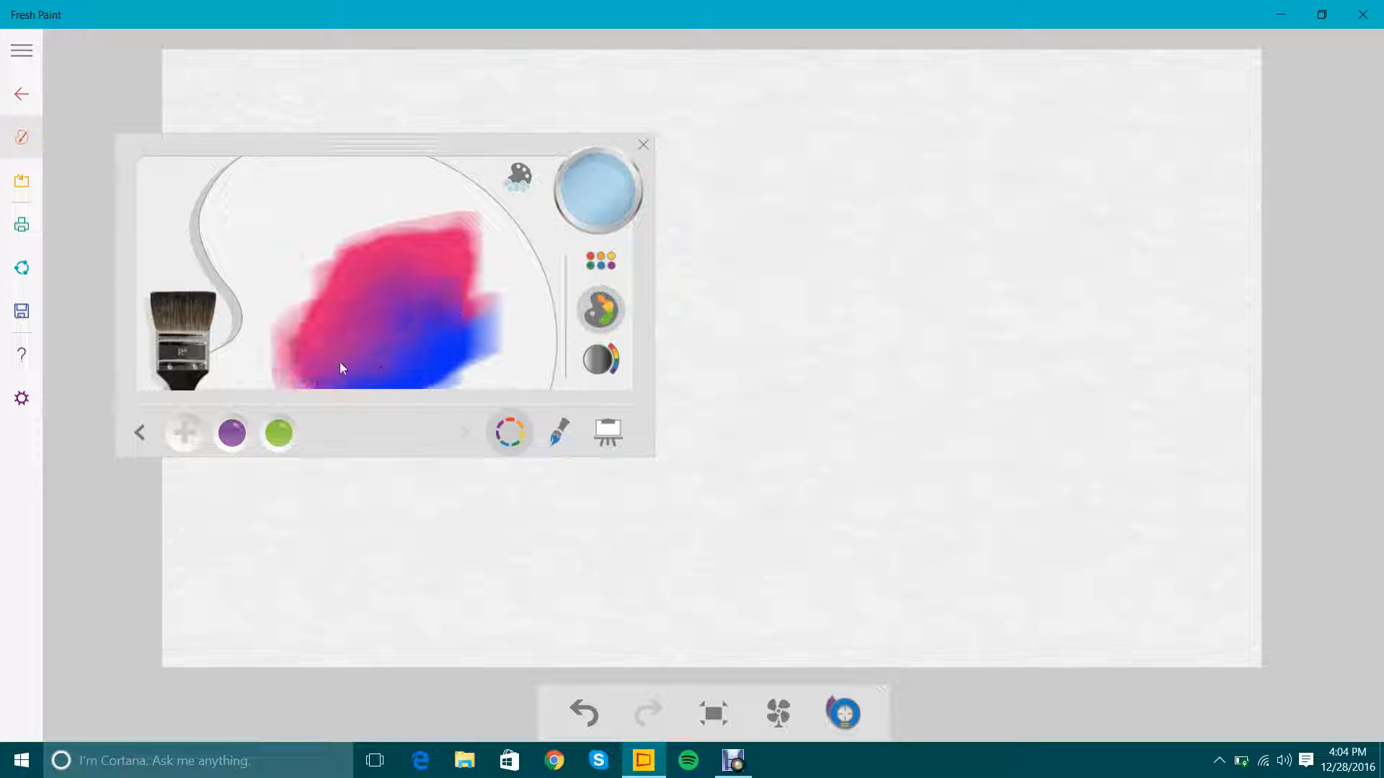
drag(355, 322, 349, 320)
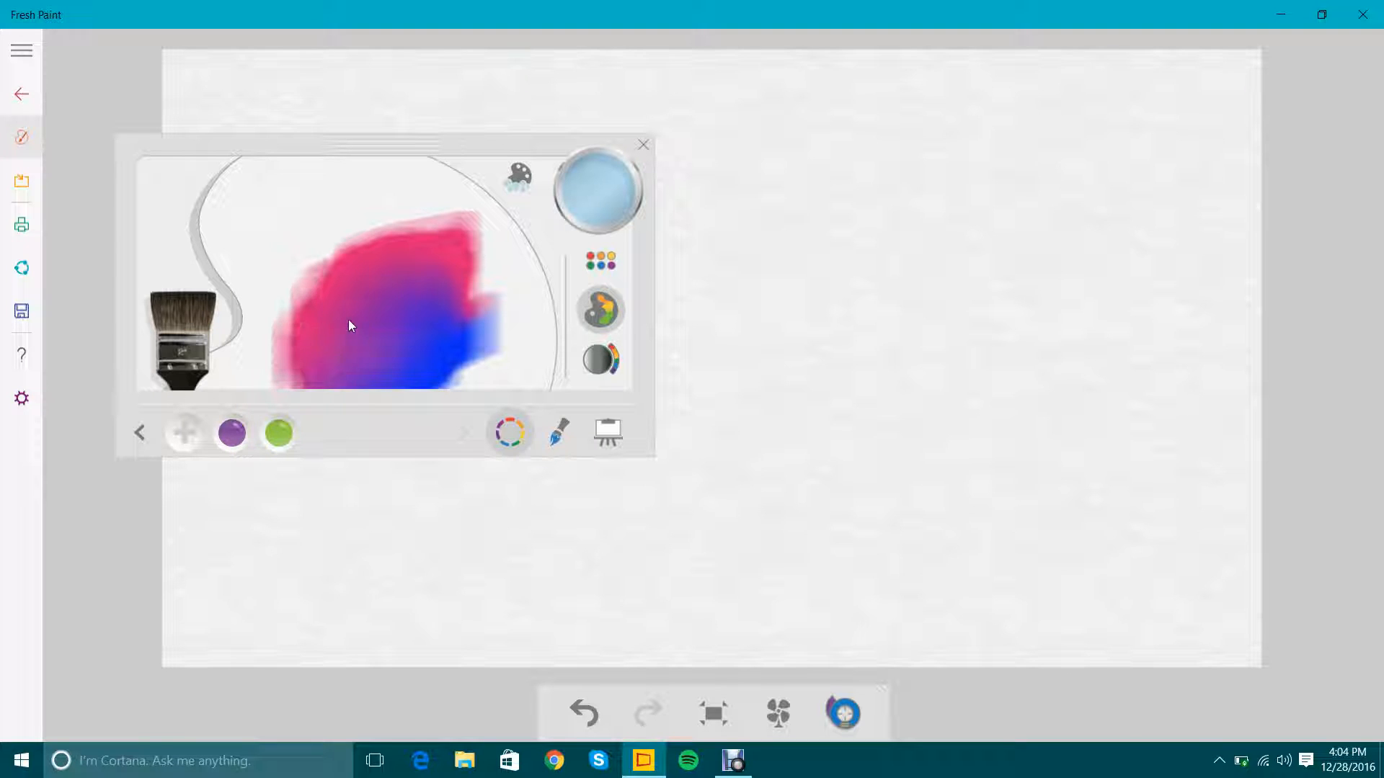
click(360, 341)
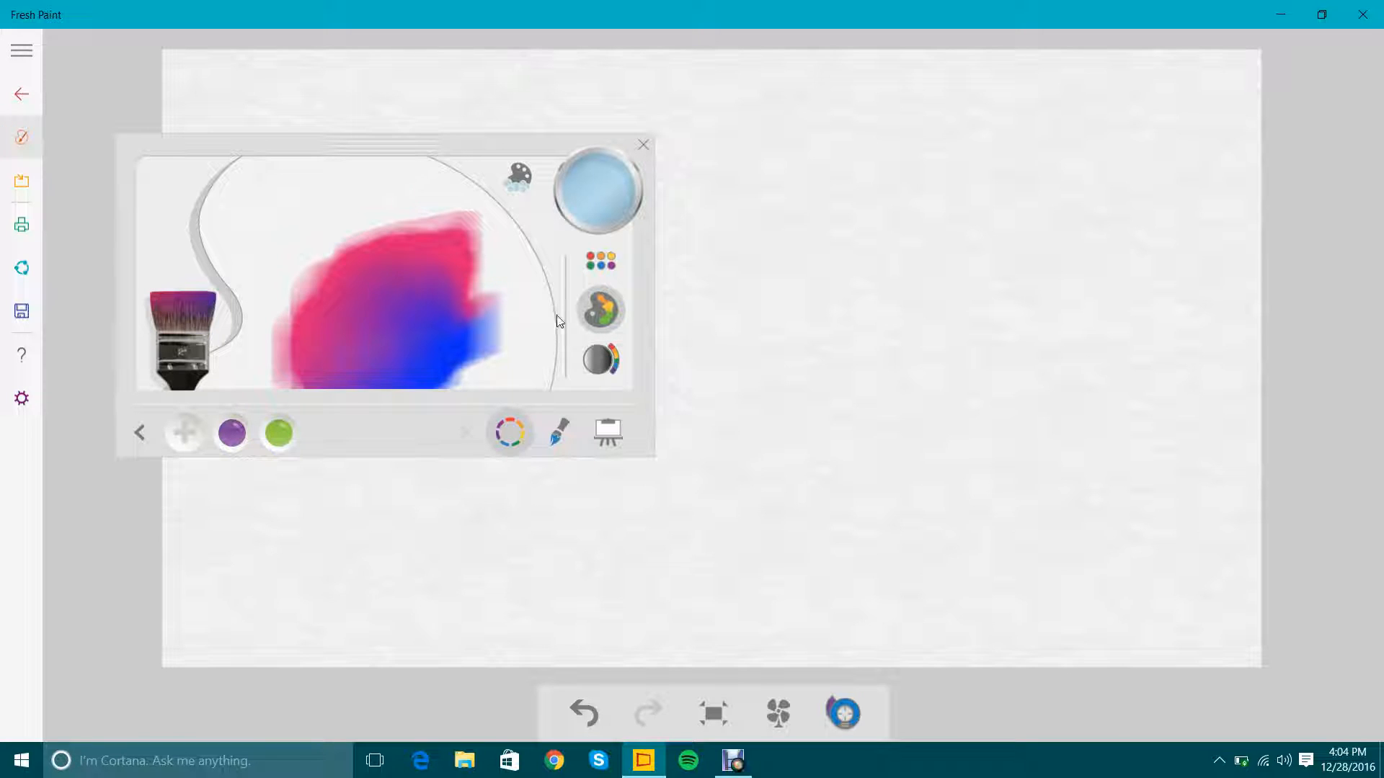
click(522, 180)
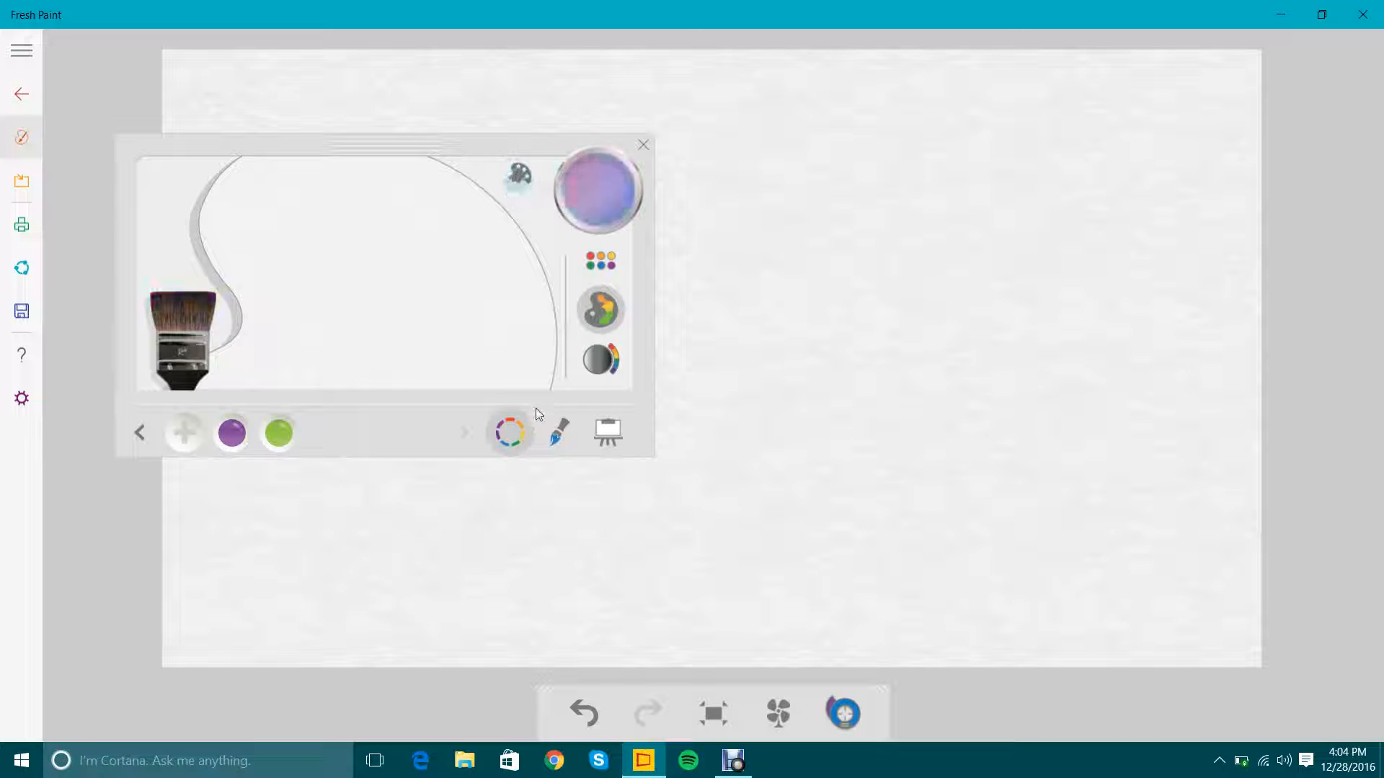
Rinse the fan, filbert, flat and both pointed oil brushes clean, one after another.
click(560, 431)
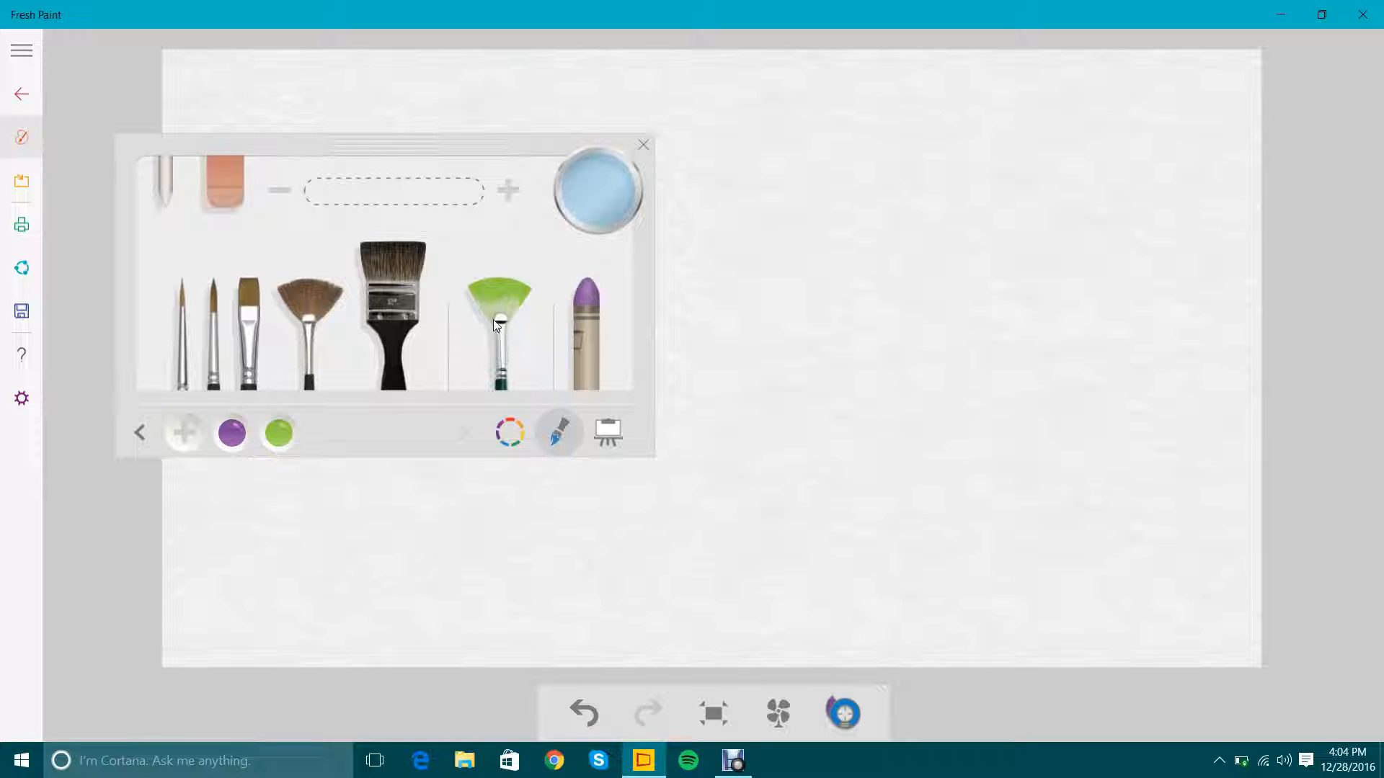
click(513, 311)
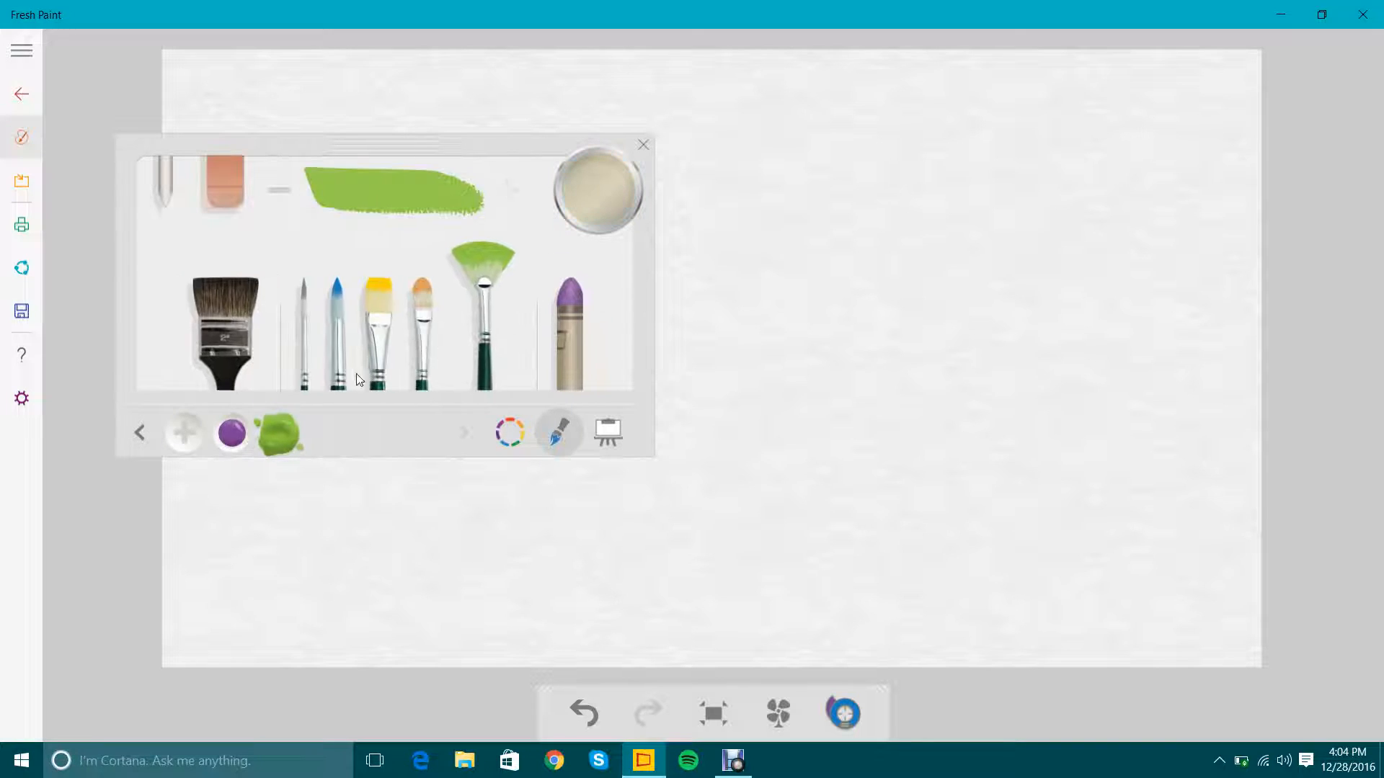
click(602, 216)
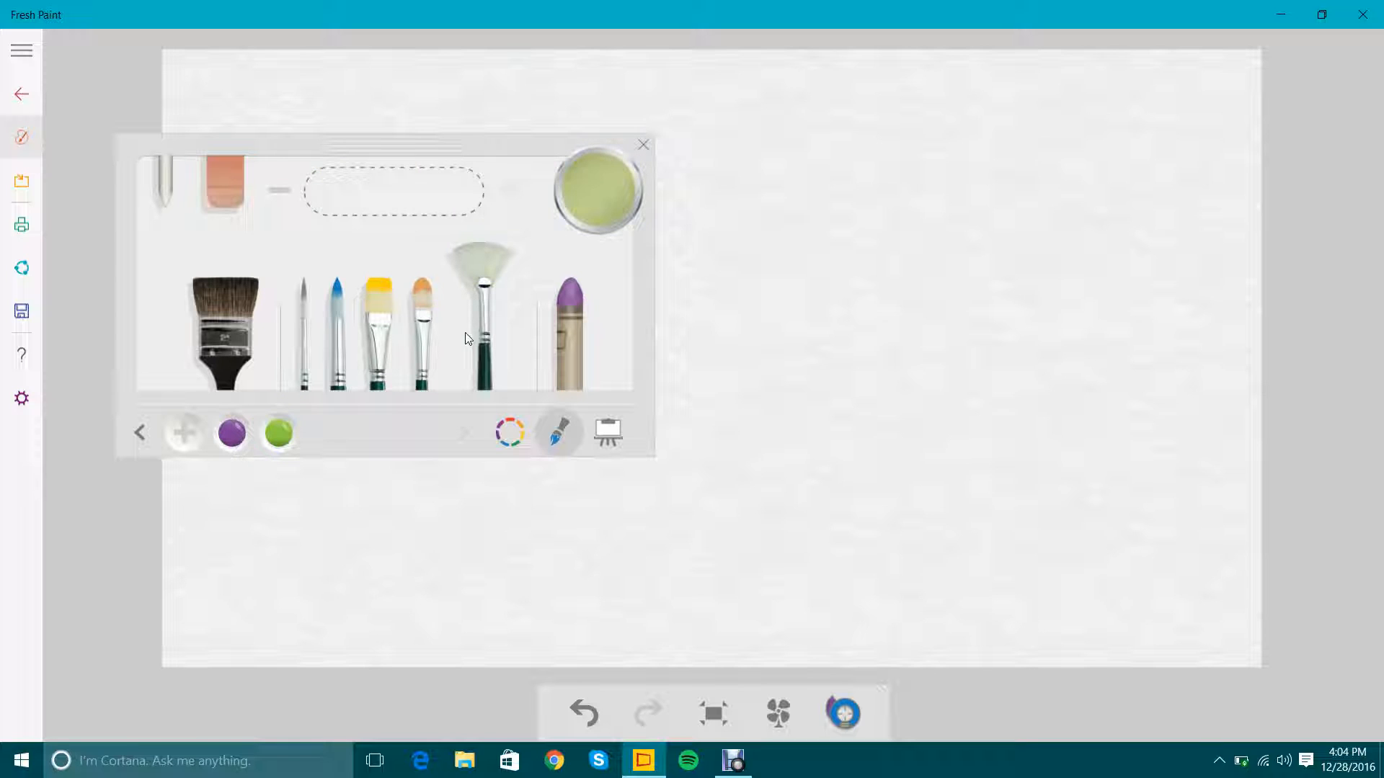
click(418, 303)
click(607, 193)
click(378, 303)
click(611, 197)
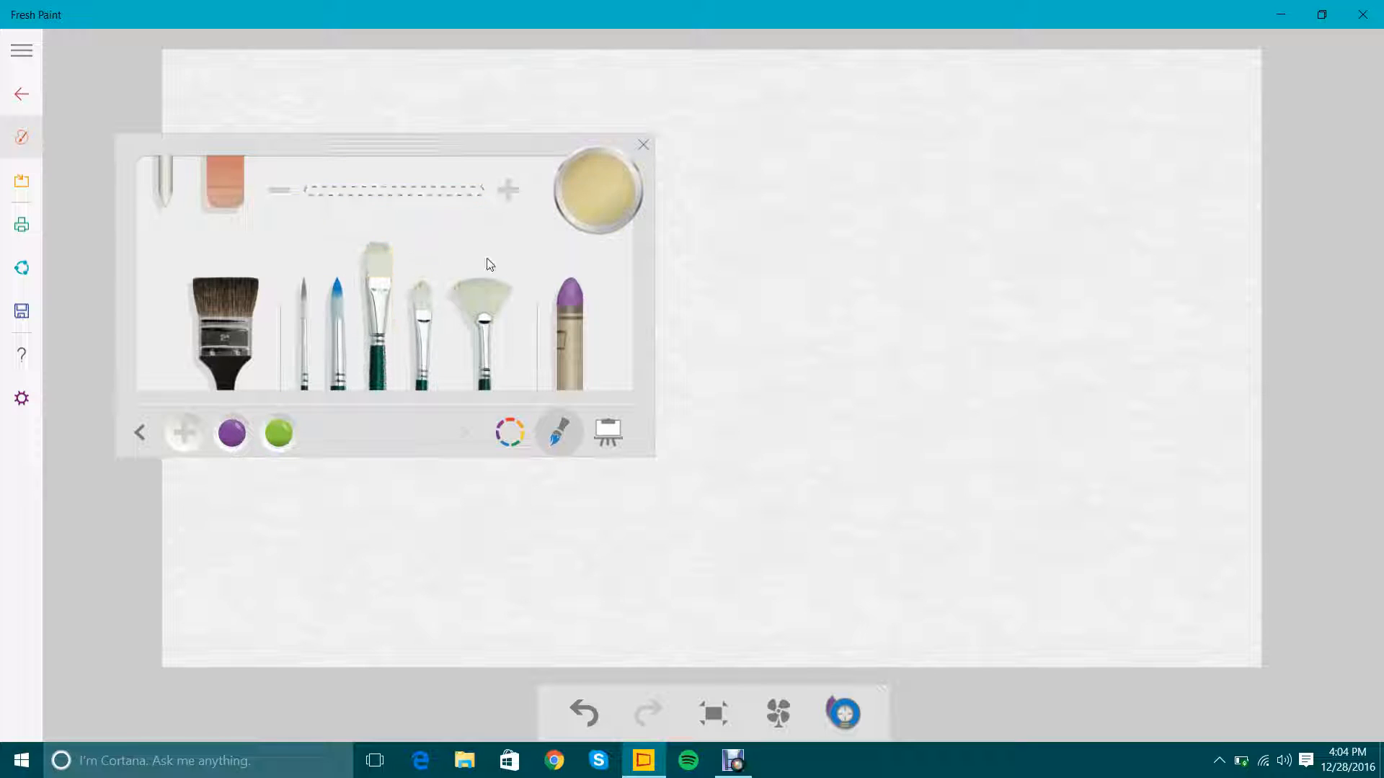
click(337, 292)
click(604, 205)
click(302, 314)
click(611, 206)
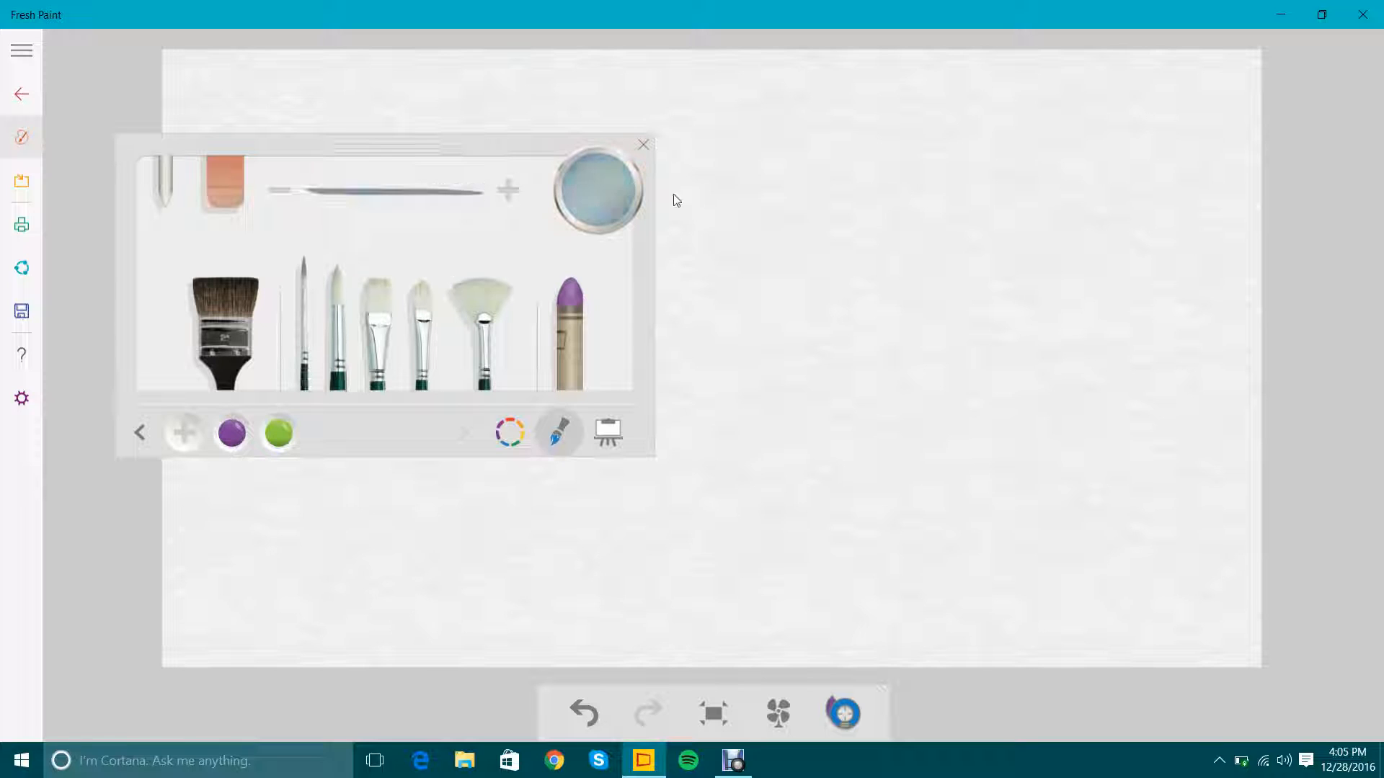
Load the flat oil brush with crimson from the color swatches and paint a short stroke on the mixing palette.
click(370, 331)
click(509, 432)
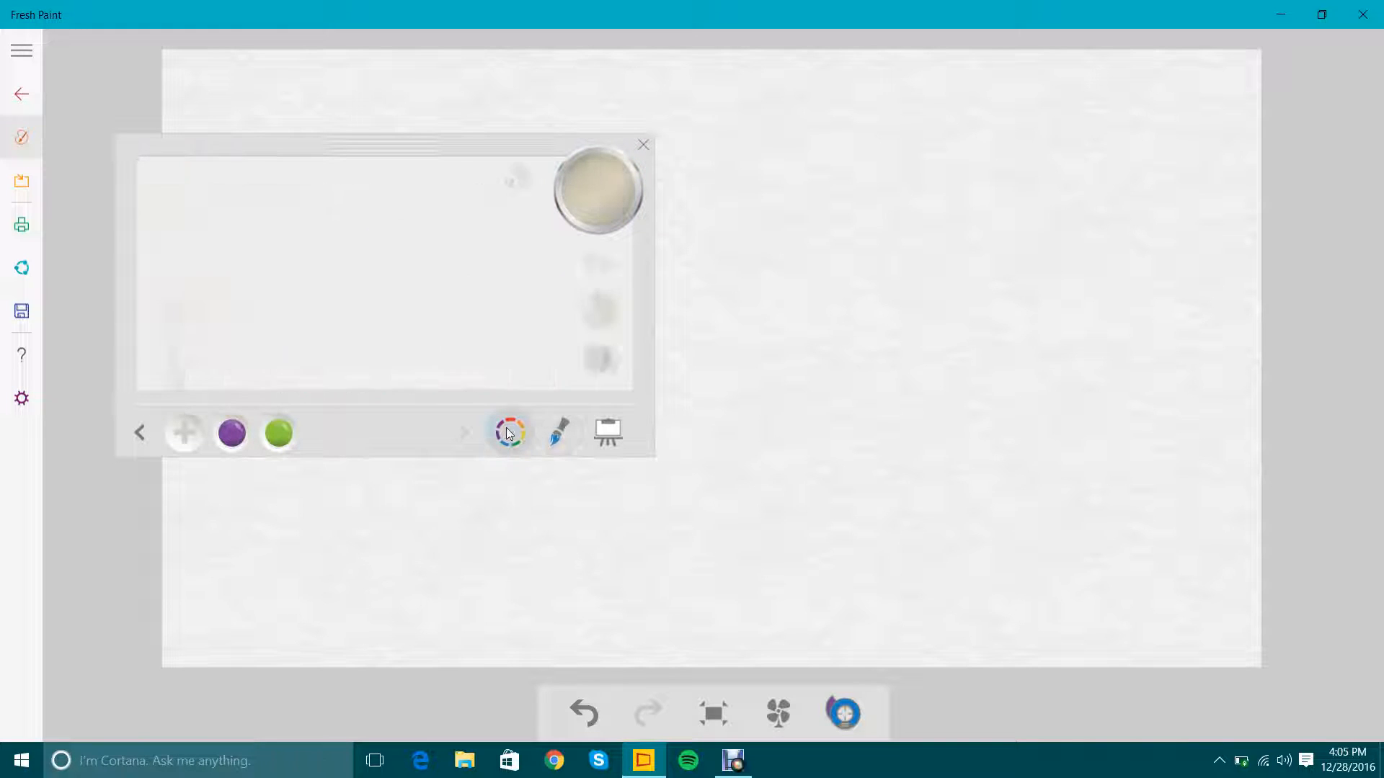
click(601, 261)
click(485, 315)
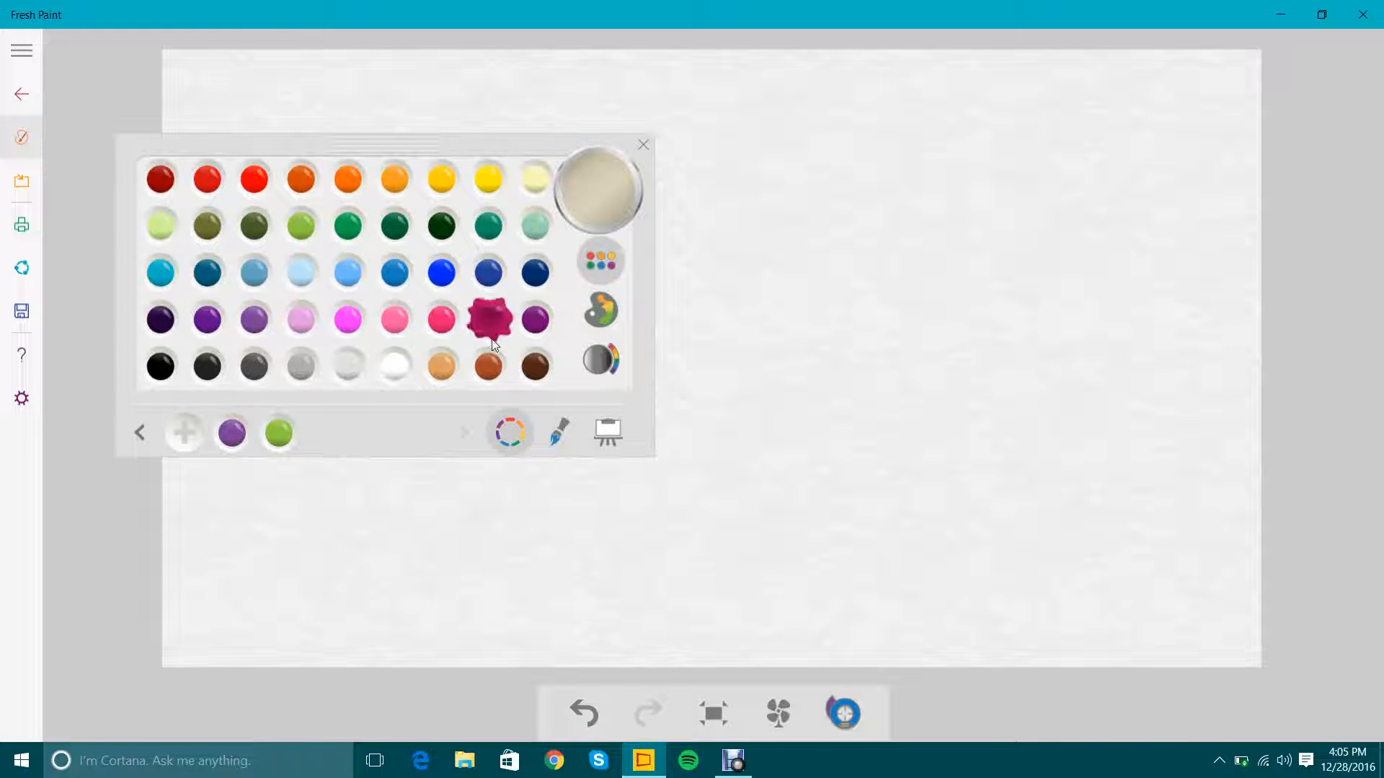
mouse_move(454, 294)
mouse_down()
mouse_move(503, 279)
mouse_move(447, 334)
mouse_move(466, 284)
mouse_up()
Paint a navy blue stroke beside the crimson one on the mixing palette.
click(590, 267)
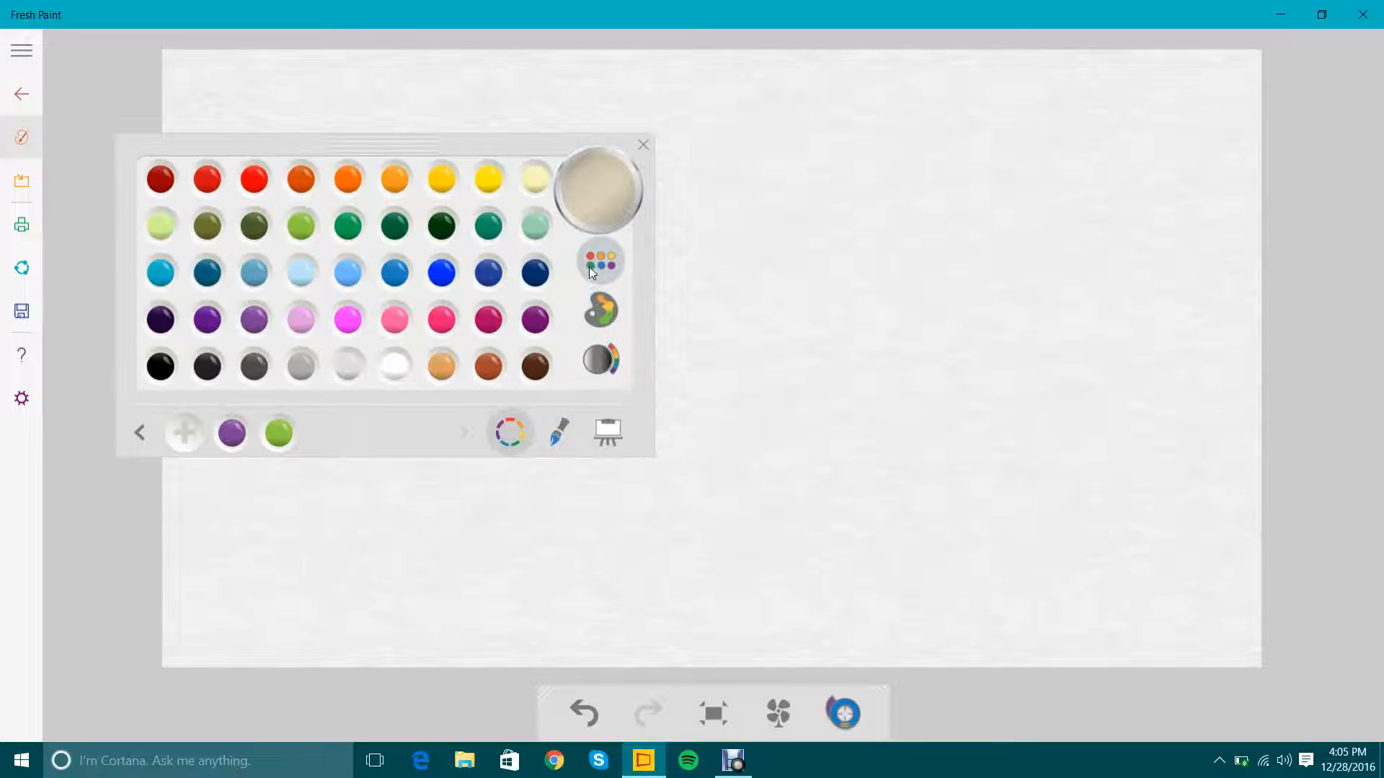
click(540, 272)
mouse_move(526, 311)
mouse_down()
mouse_move(495, 335)
mouse_move(555, 257)
mouse_move(485, 331)
mouse_up()
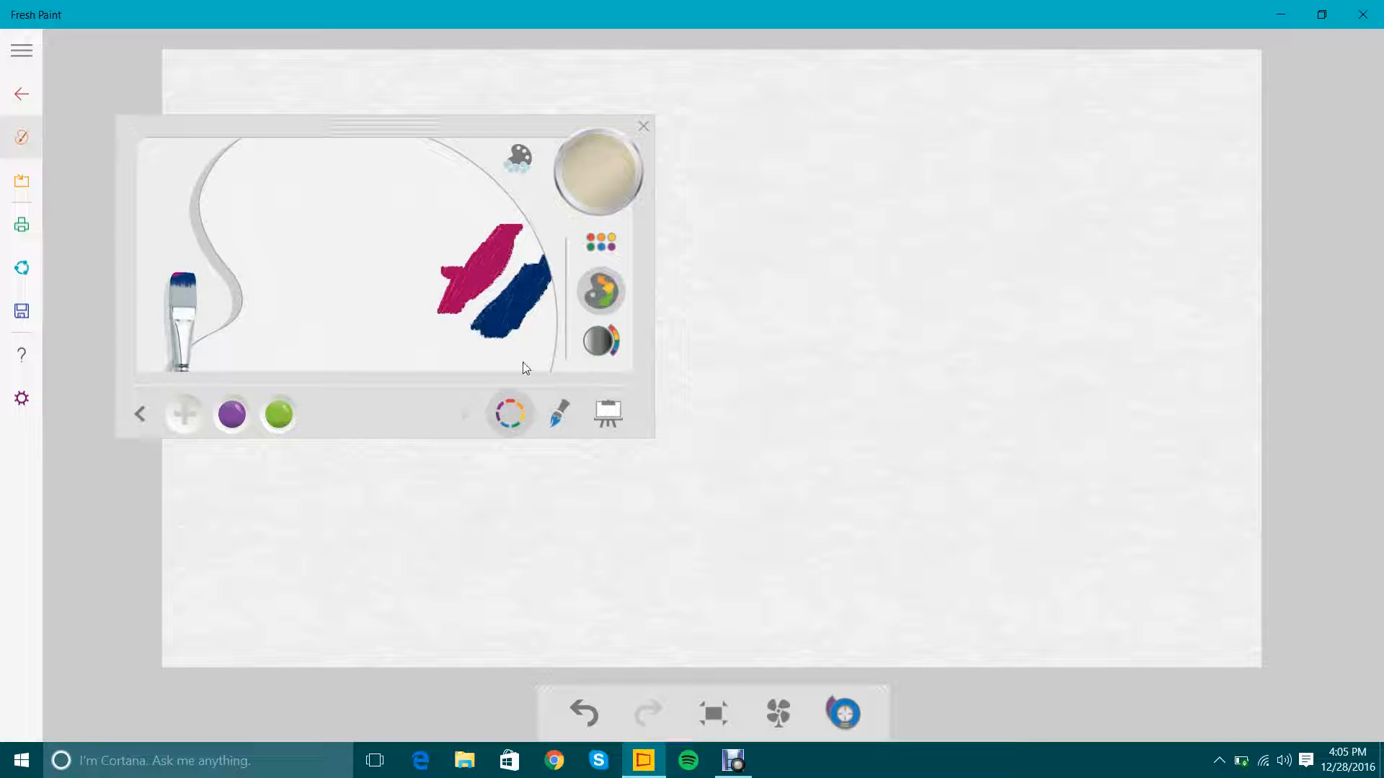
Blend the crimson and navy strokes with the clean fan brush, and paint a broad patch of the mixed purple across the lower canvas.
click(560, 412)
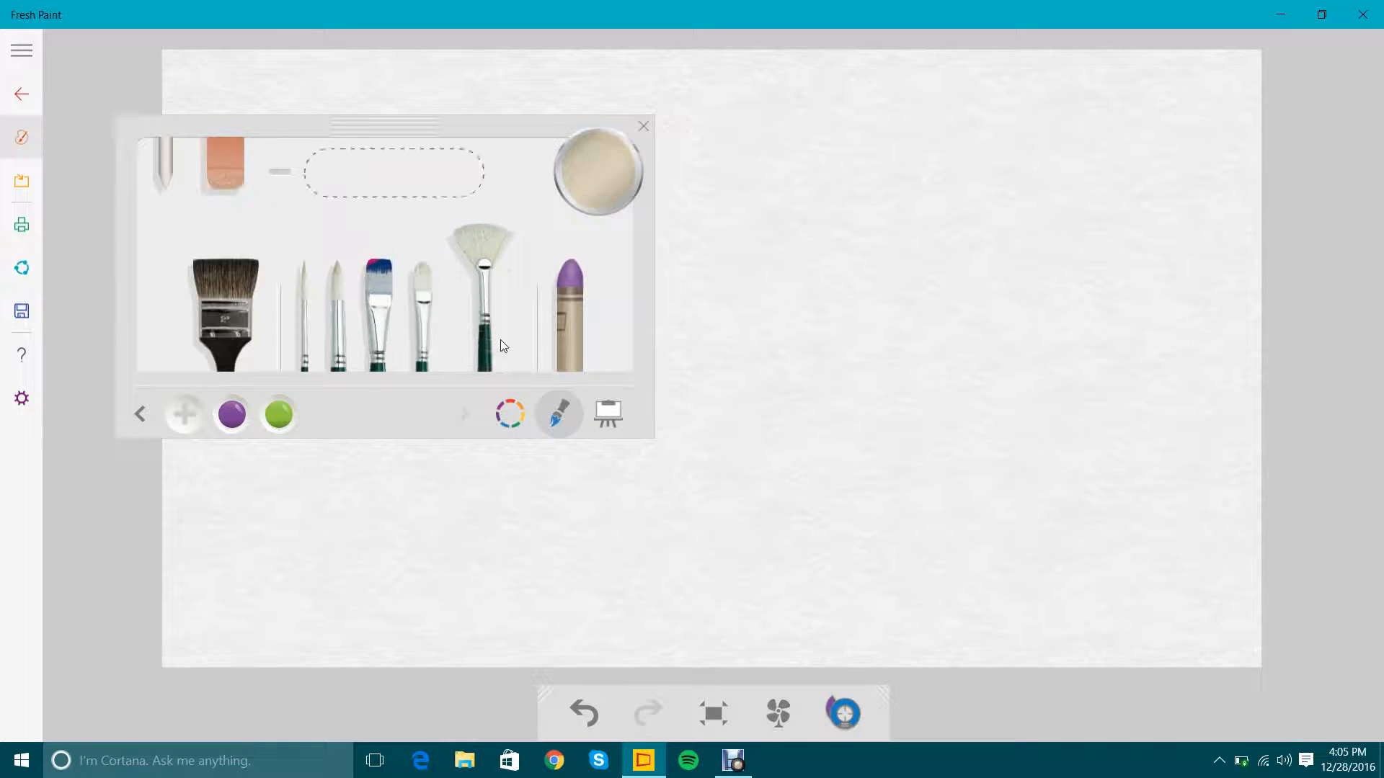
click(511, 411)
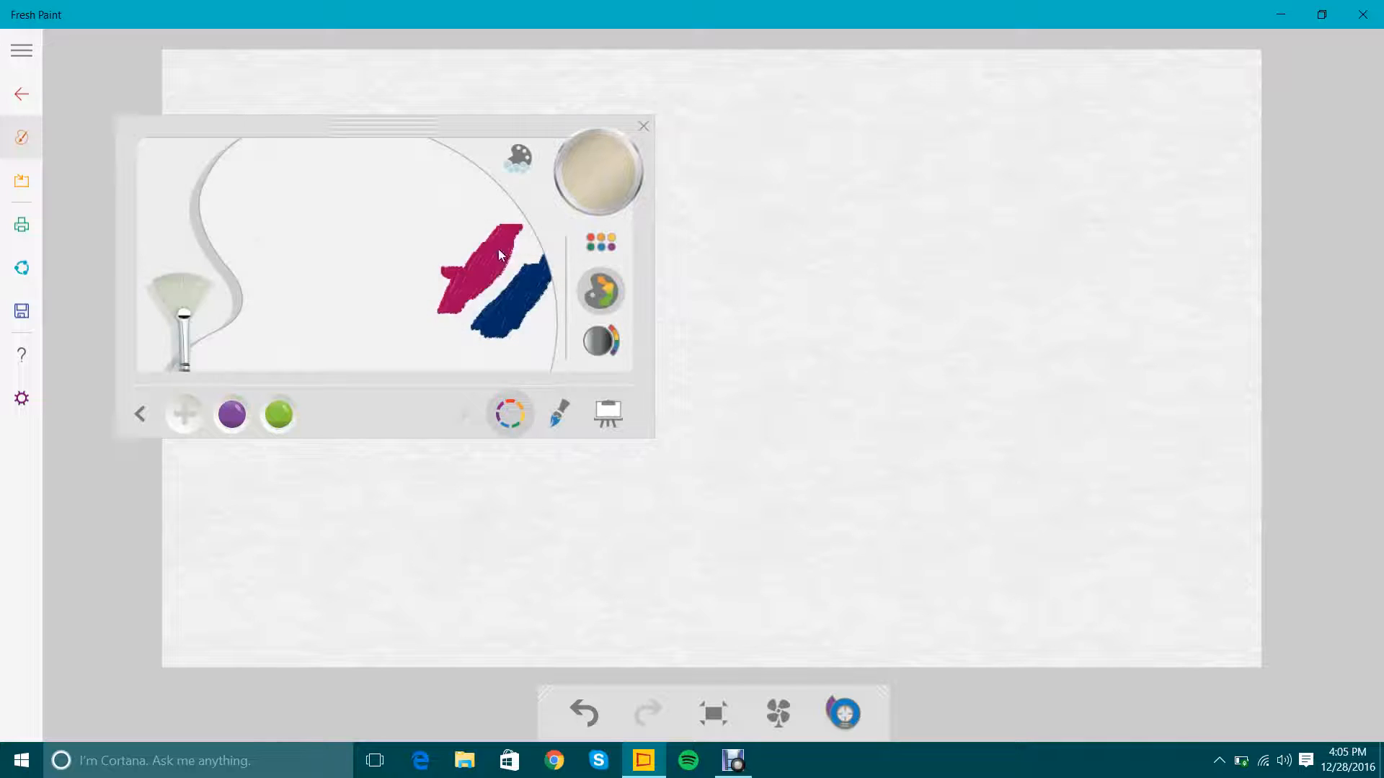
mouse_move(440, 288)
mouse_down()
mouse_move(505, 274)
mouse_move(466, 375)
mouse_move(430, 395)
mouse_move(559, 244)
mouse_move(375, 289)
mouse_move(515, 249)
mouse_move(504, 382)
mouse_move(561, 285)
mouse_up()
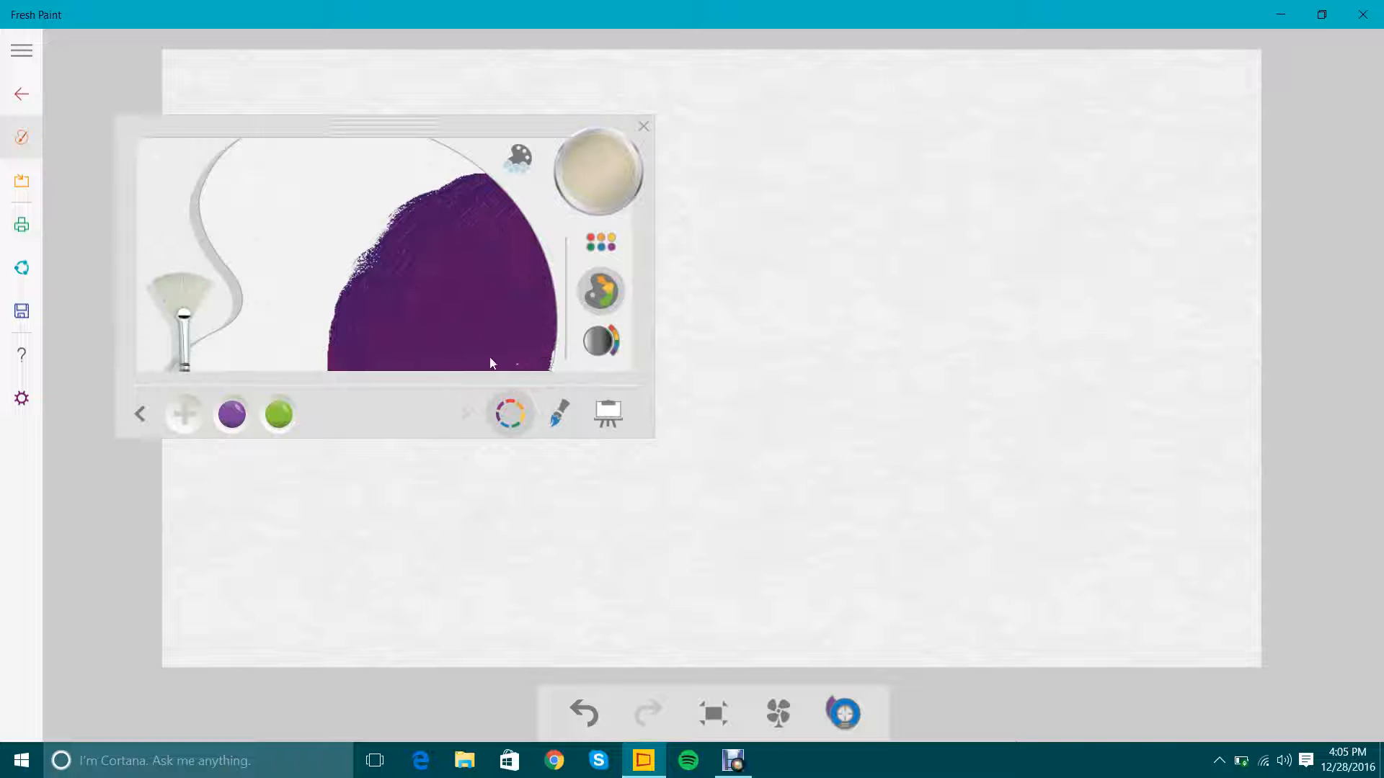
drag(490, 363, 495, 372)
mouse_move(543, 292)
mouse_down()
mouse_move(447, 383)
mouse_move(371, 307)
mouse_move(540, 270)
mouse_move(549, 316)
mouse_move(449, 258)
mouse_move(556, 225)
mouse_move(476, 341)
mouse_move(387, 306)
mouse_move(534, 243)
mouse_move(531, 283)
mouse_up()
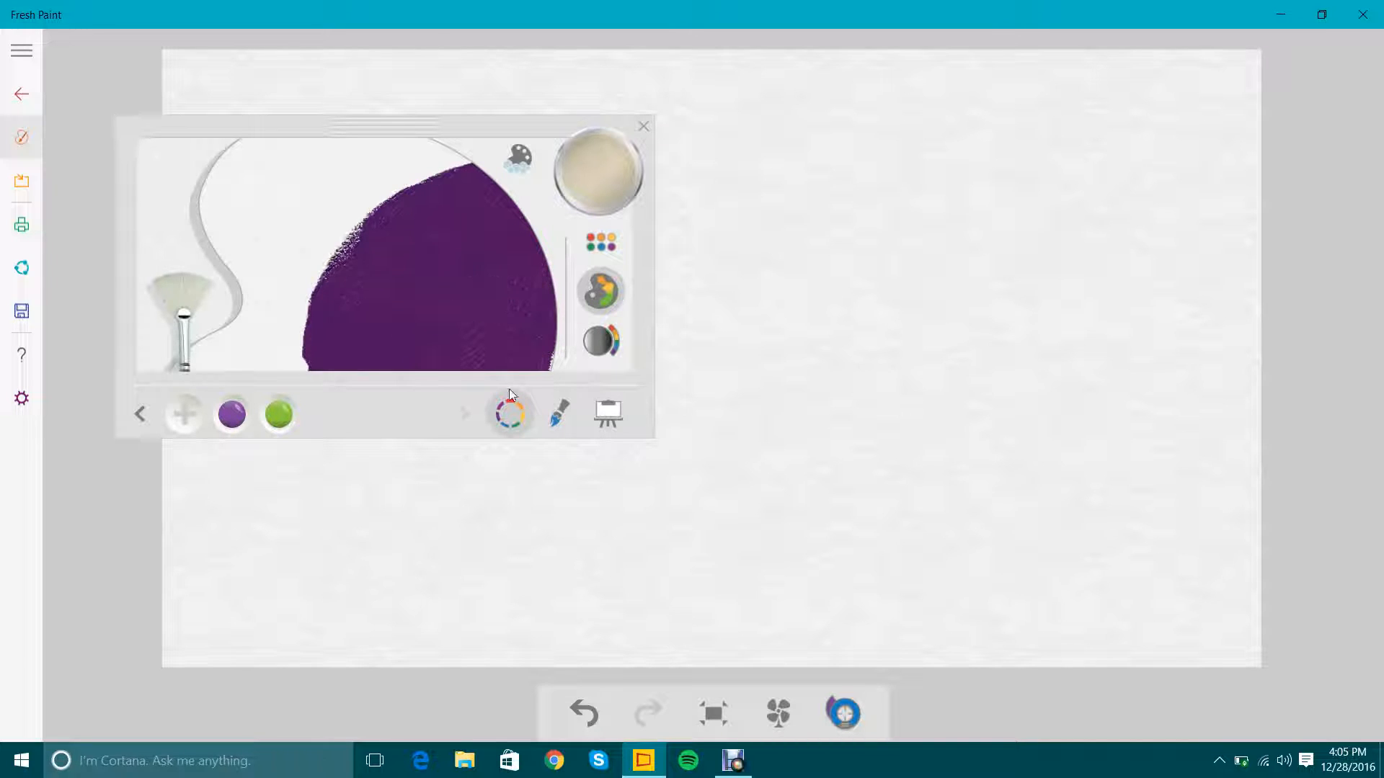
click(442, 315)
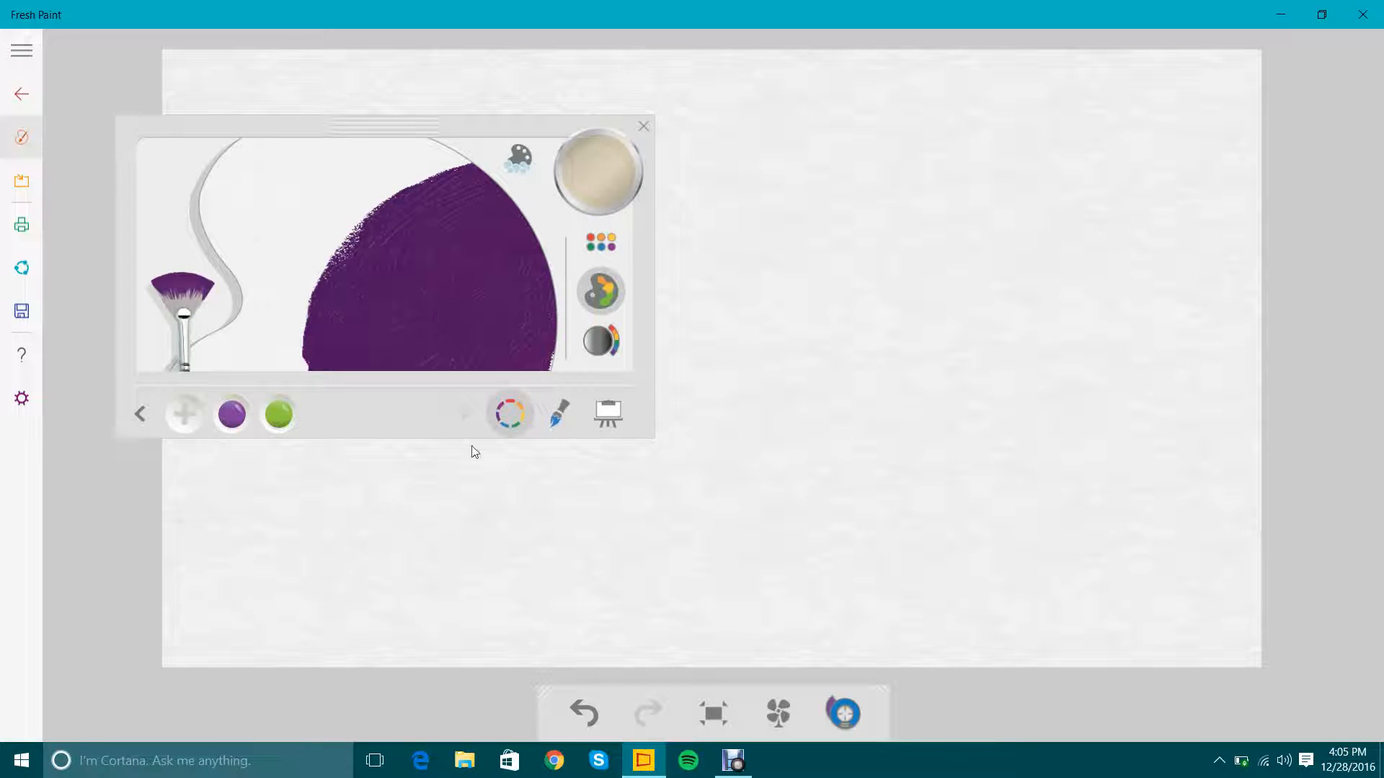
mouse_move(354, 492)
mouse_down()
mouse_move(716, 524)
mouse_move(529, 493)
mouse_move(569, 533)
mouse_move(632, 553)
mouse_move(868, 524)
mouse_up()
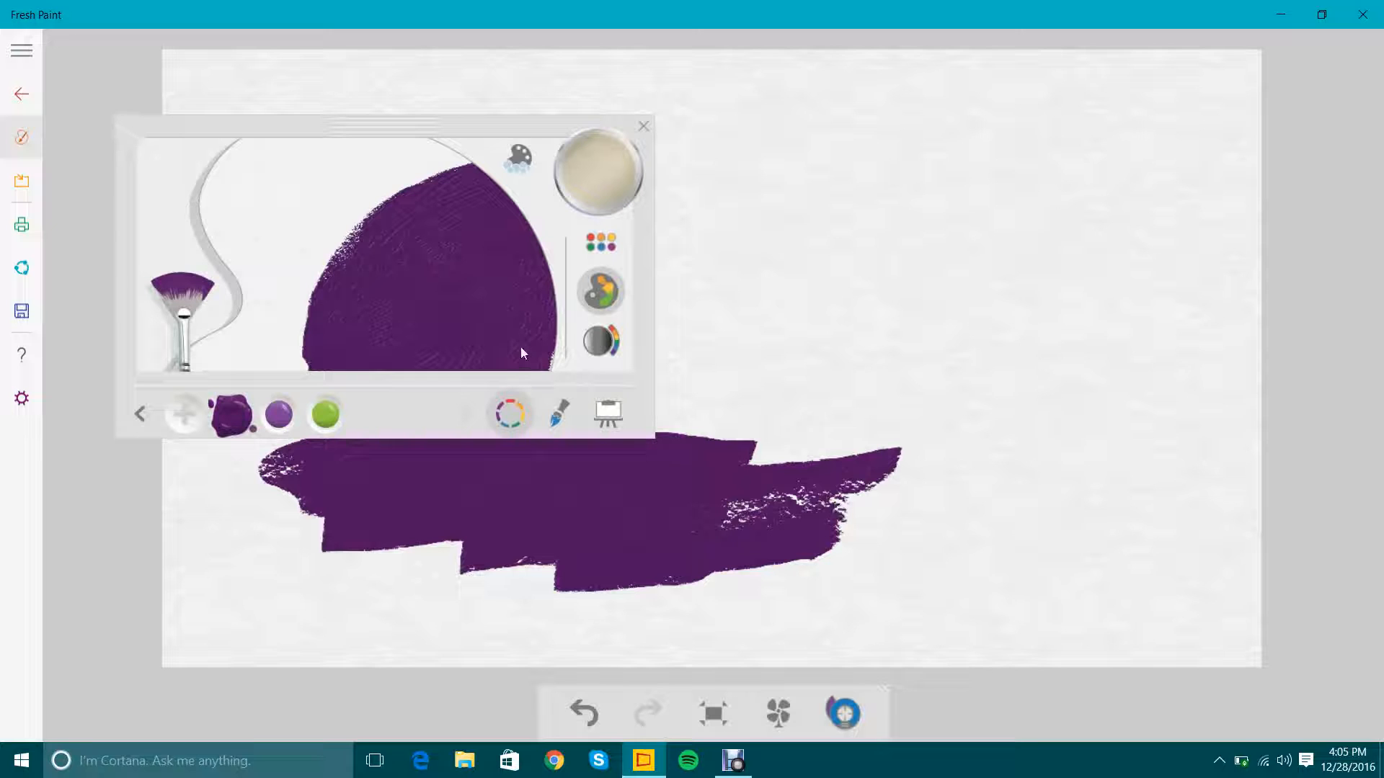
Rinse the purple off the fan brush and the crimson and navy off the flat oil brush.
click(561, 413)
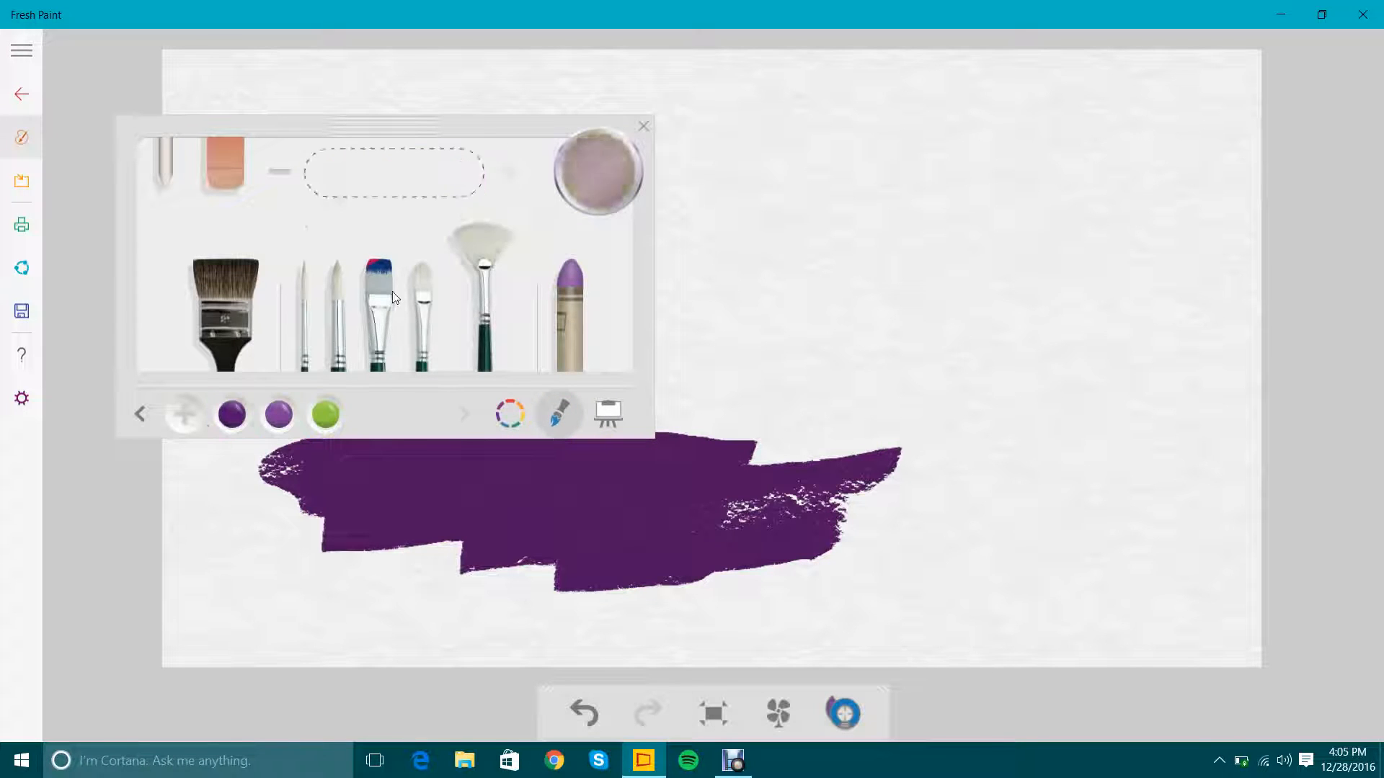
click(392, 292)
click(575, 167)
Paint a soft patch above the dark purple with the wide watercolor brush, using a pale green chosen on the color wheel.
click(226, 346)
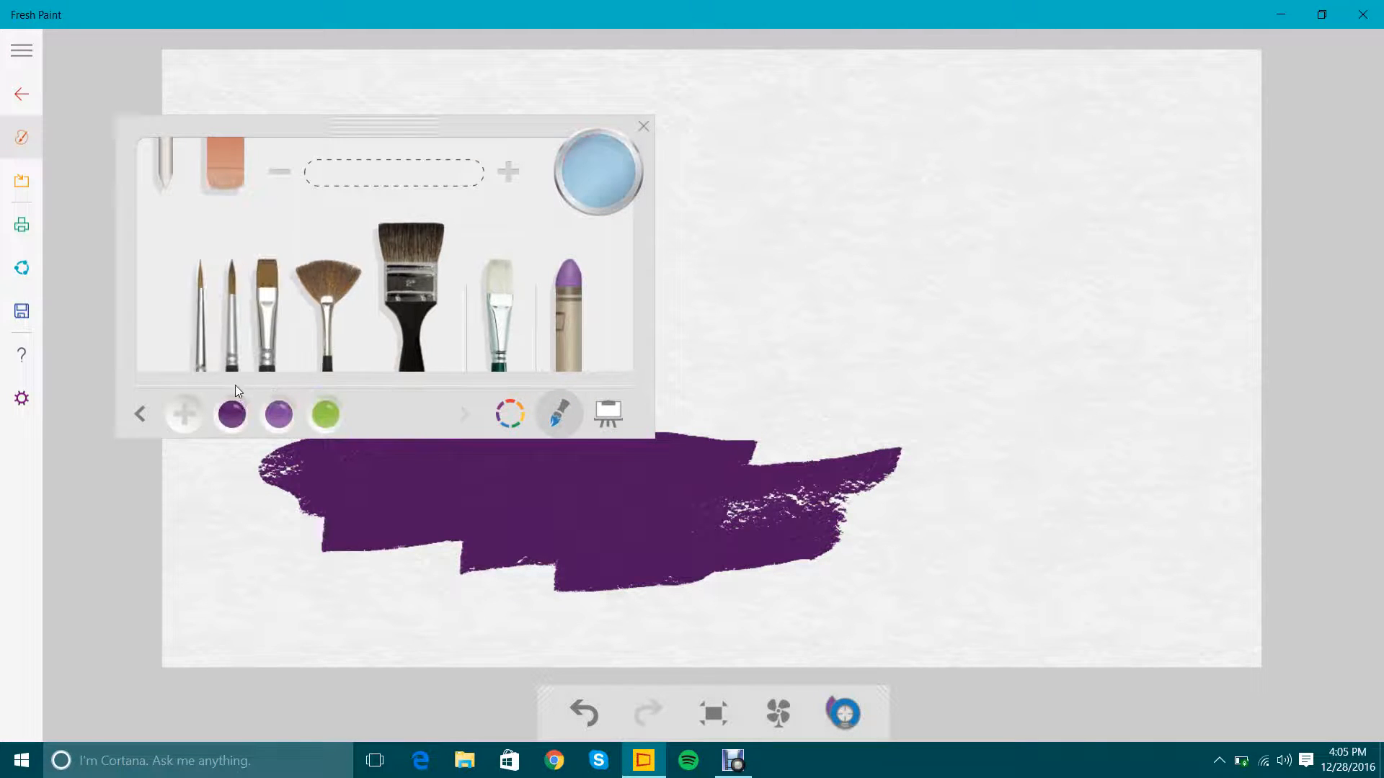
click(508, 416)
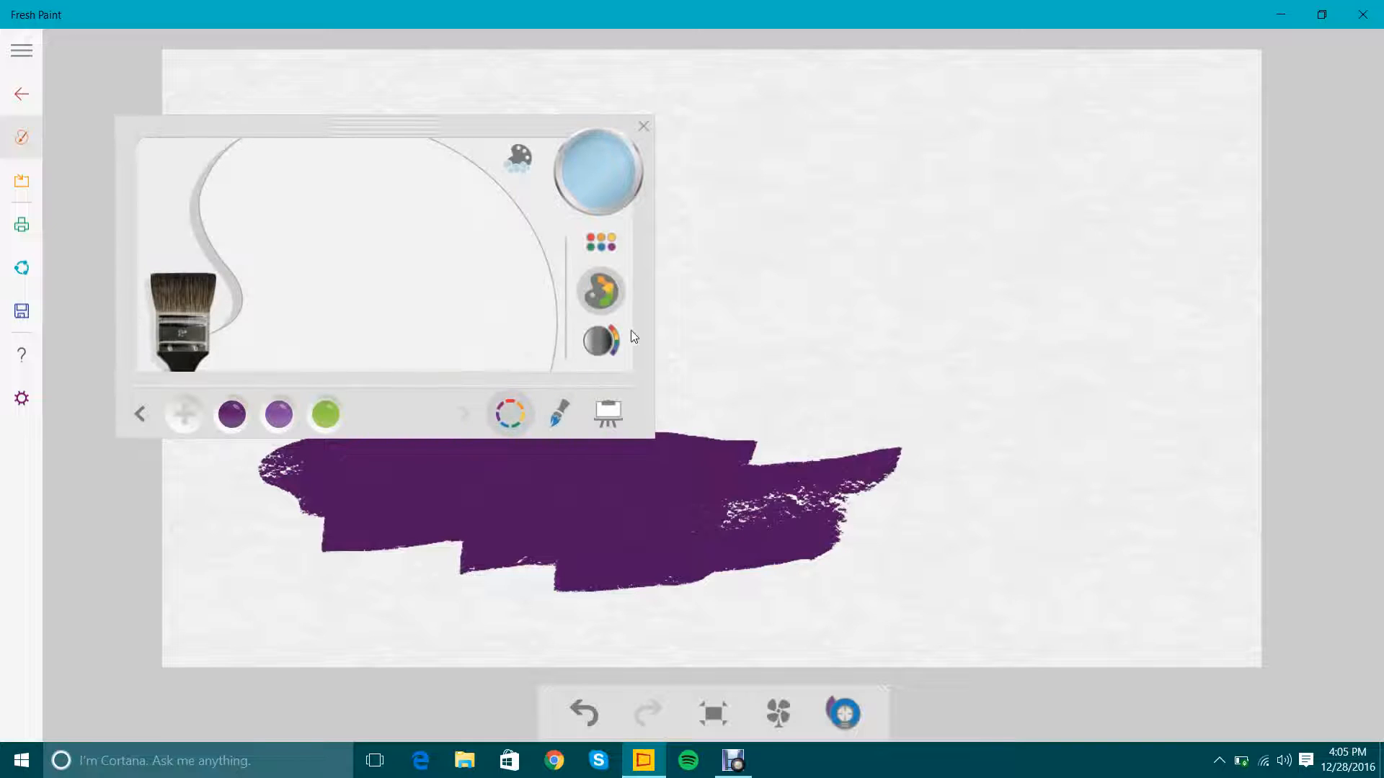
click(601, 340)
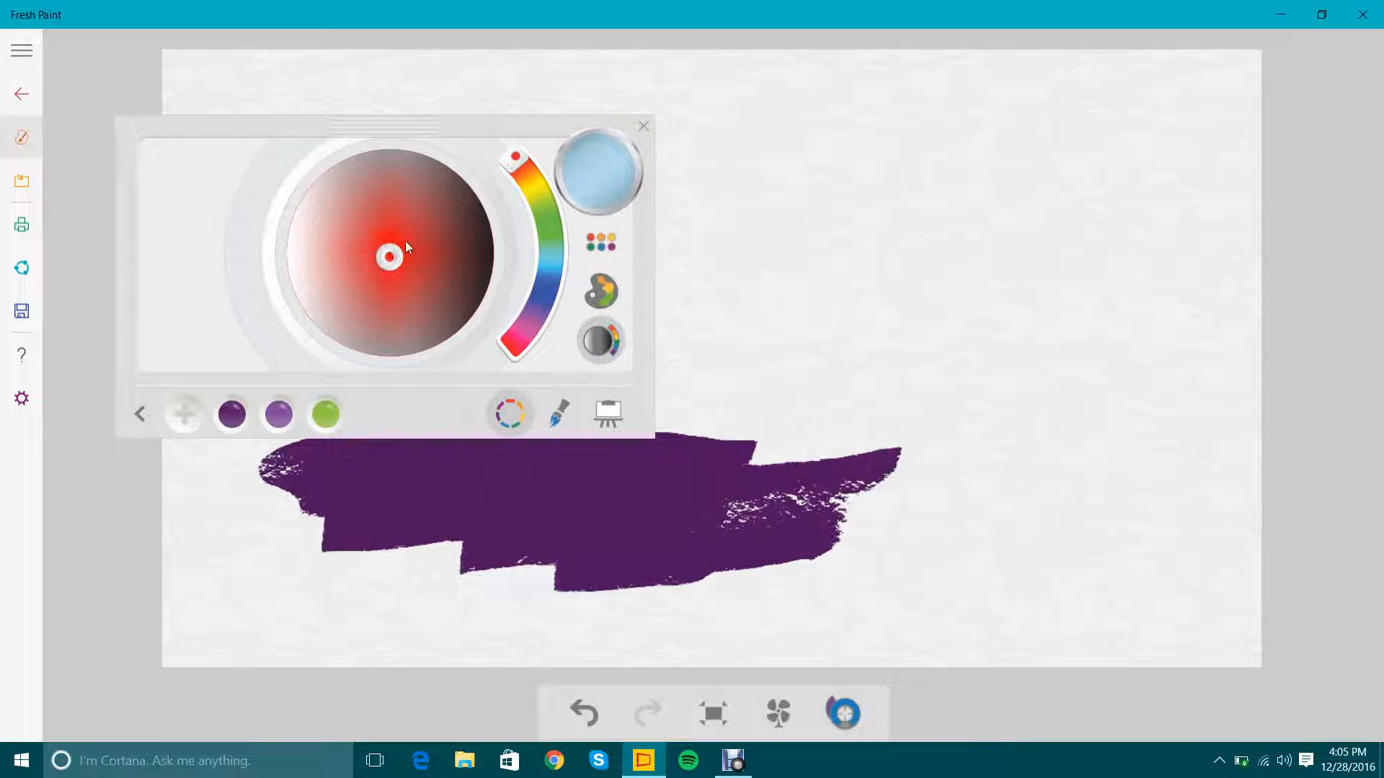
drag(526, 155, 551, 216)
drag(258, 272, 283, 245)
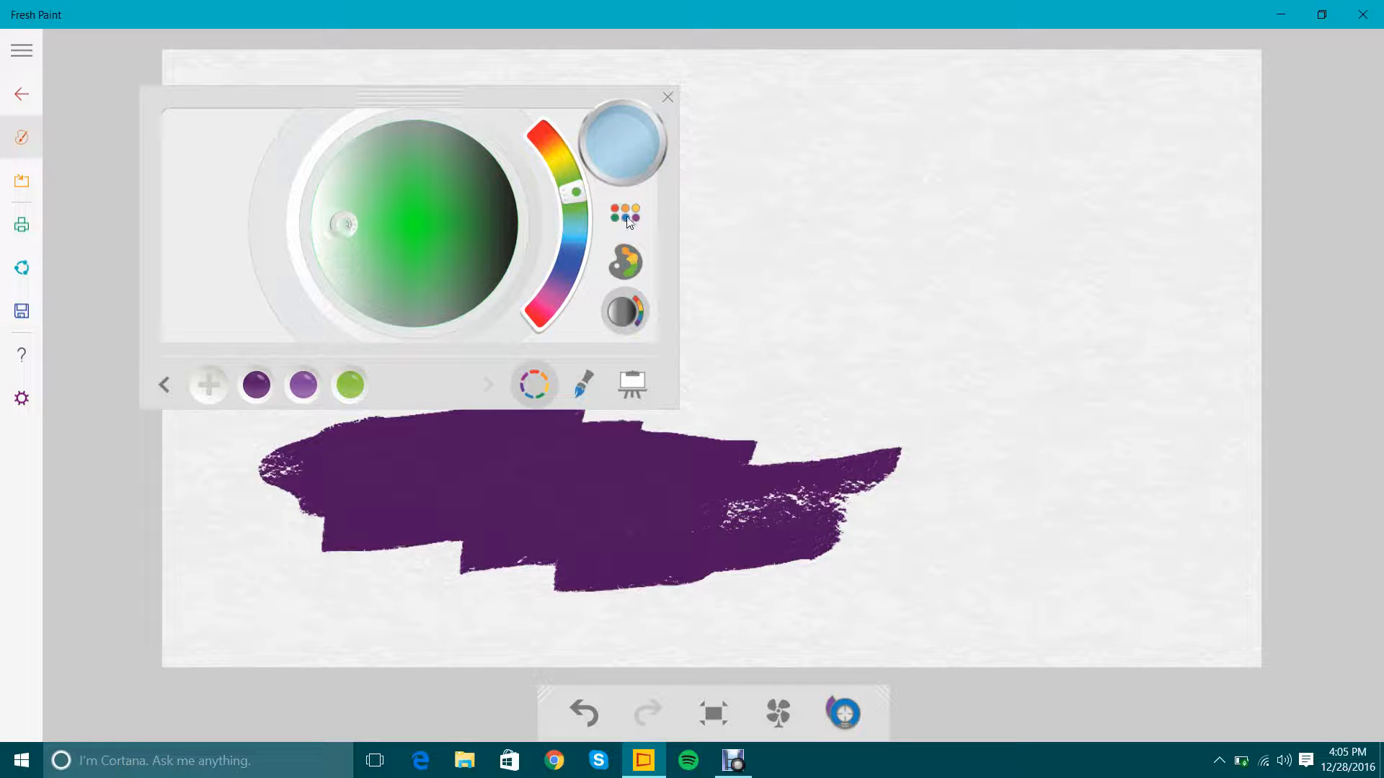
mouse_move(742, 243)
mouse_down()
mouse_move(799, 269)
mouse_move(768, 269)
mouse_move(766, 283)
mouse_move(723, 244)
mouse_move(751, 248)
mouse_move(678, 306)
mouse_move(656, 303)
mouse_move(669, 225)
mouse_move(656, 253)
mouse_move(716, 248)
mouse_move(566, 248)
mouse_move(619, 209)
mouse_move(543, 249)
mouse_move(622, 259)
mouse_move(553, 299)
mouse_up()
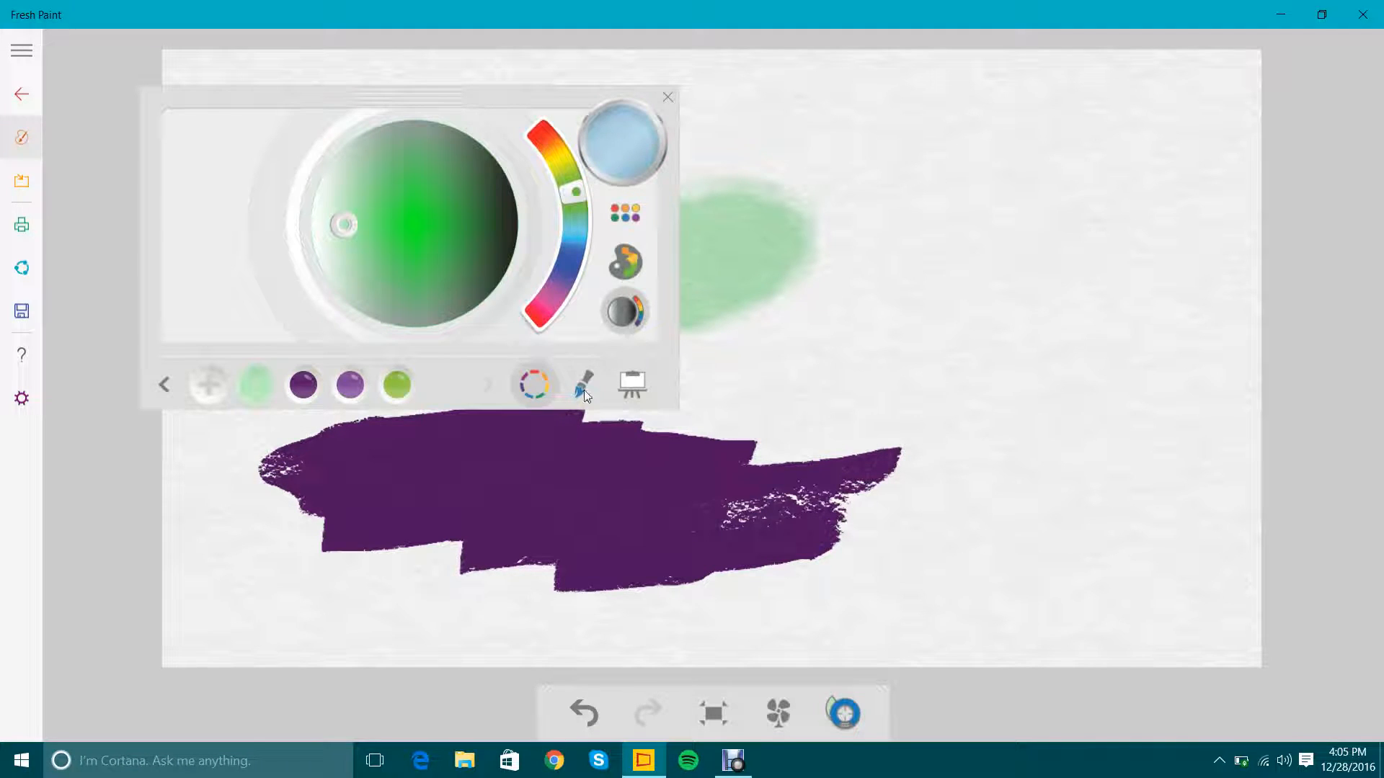
Rinse the pale green off the wide brush, and switch through the flat oil brush to the purple pastel.
click(584, 391)
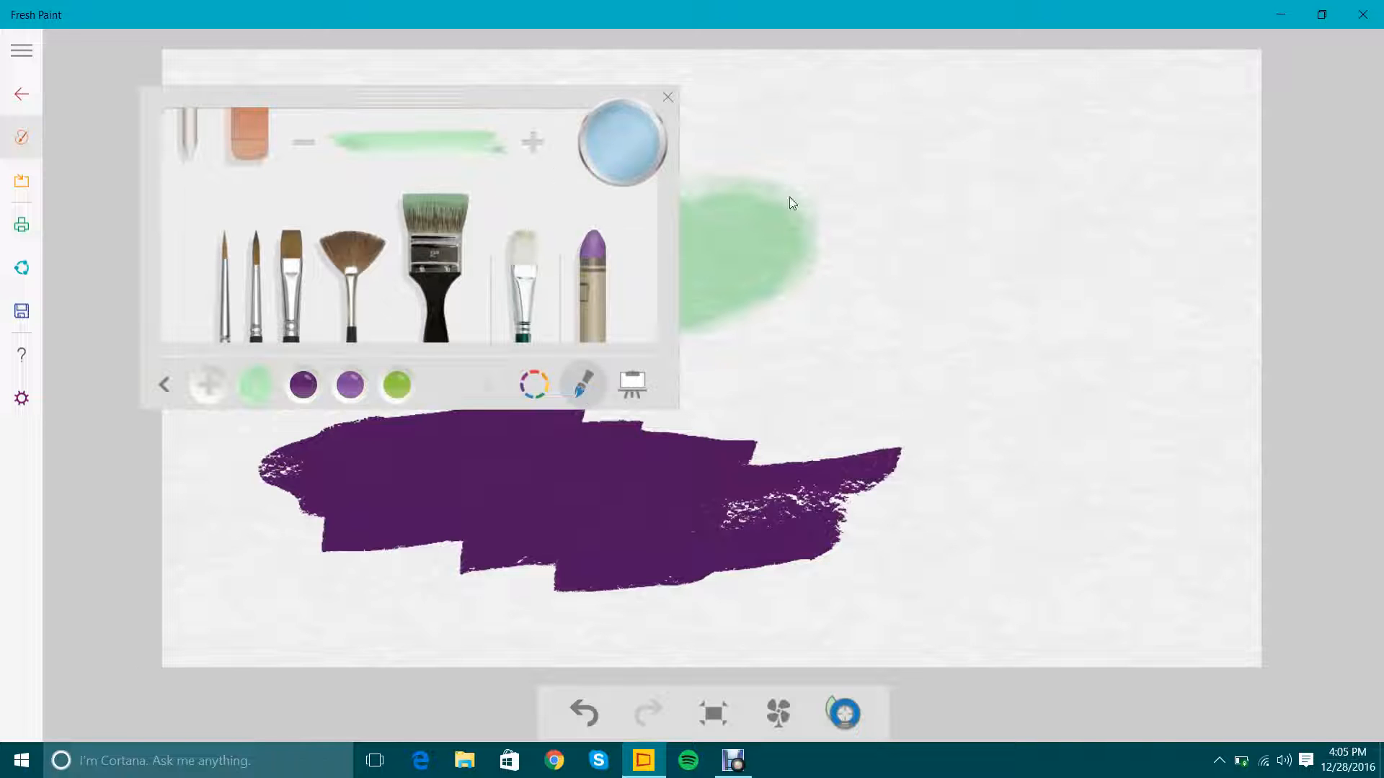
click(637, 155)
click(222, 309)
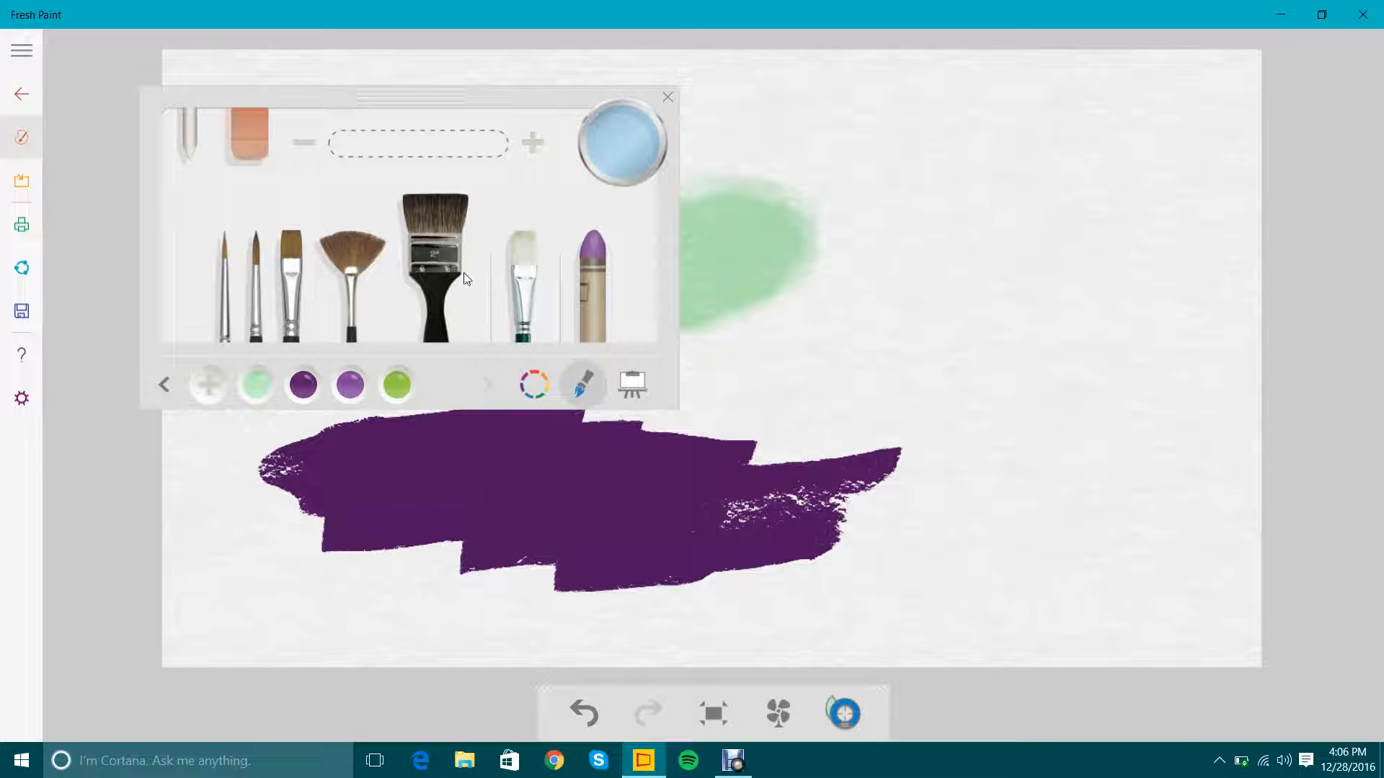
click(514, 245)
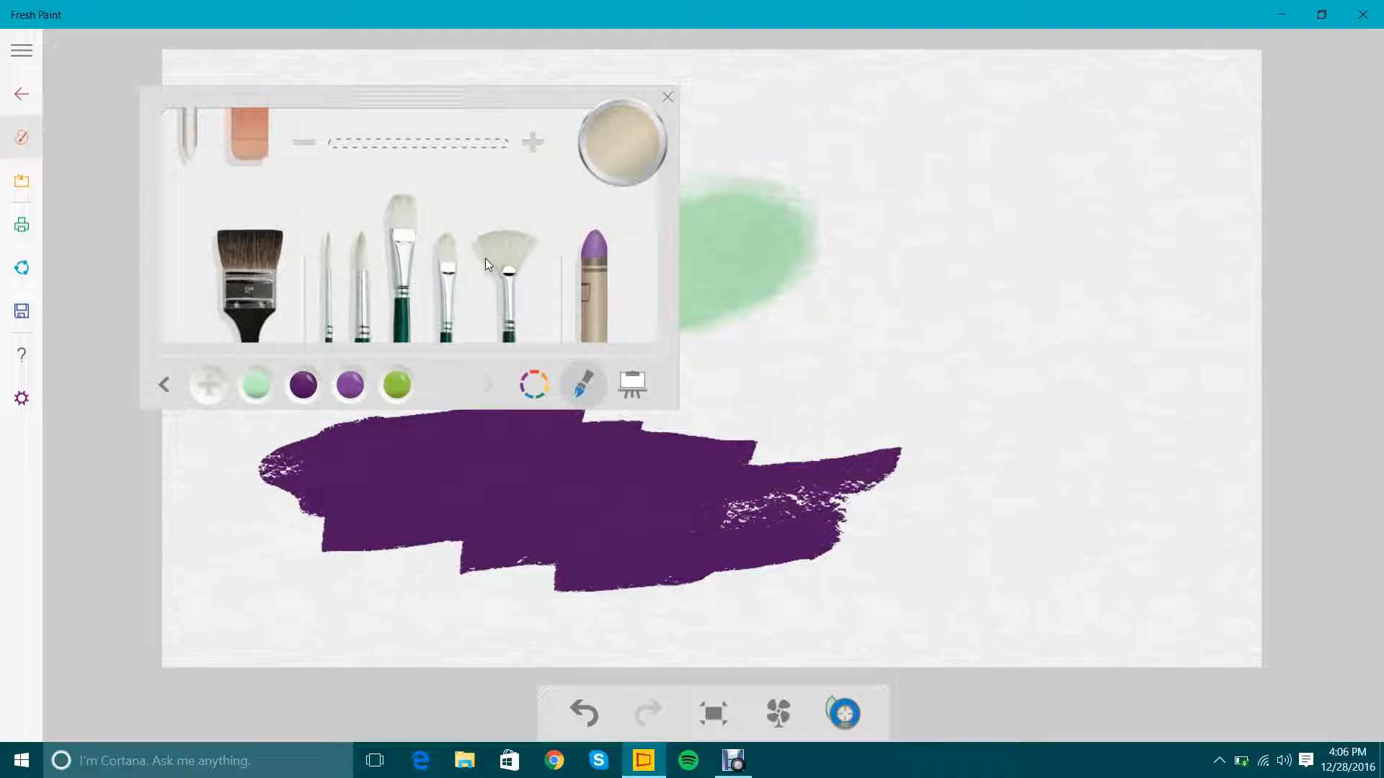
click(599, 260)
click(733, 760)
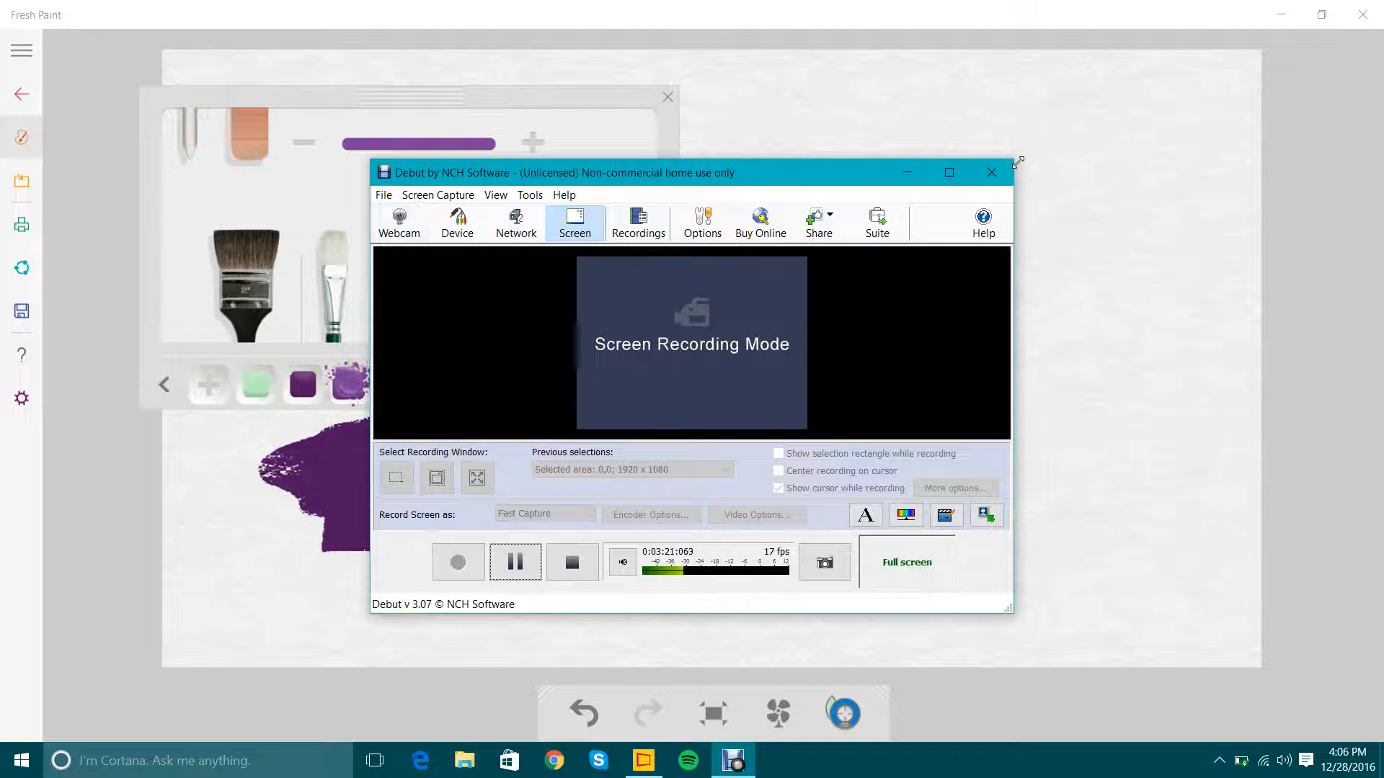
click(986, 183)
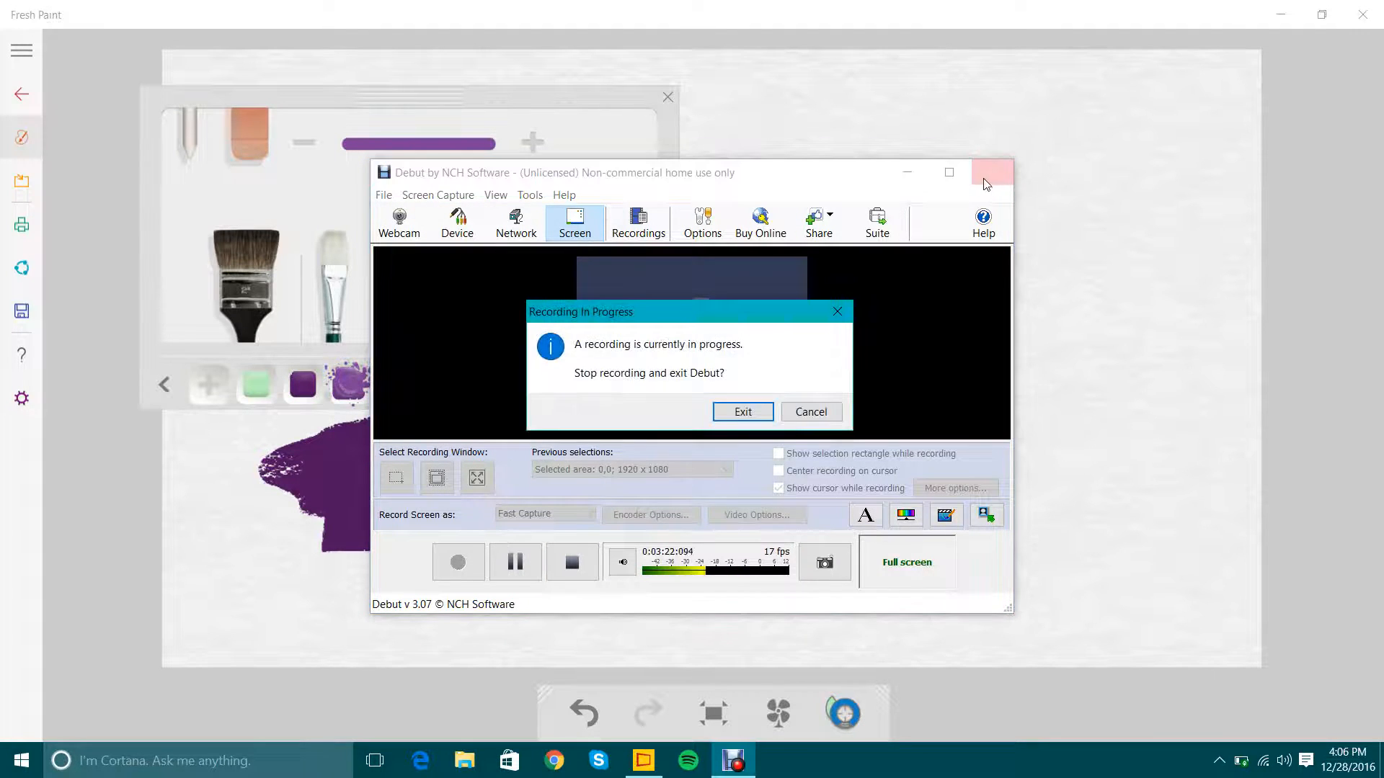
click(836, 413)
click(910, 172)
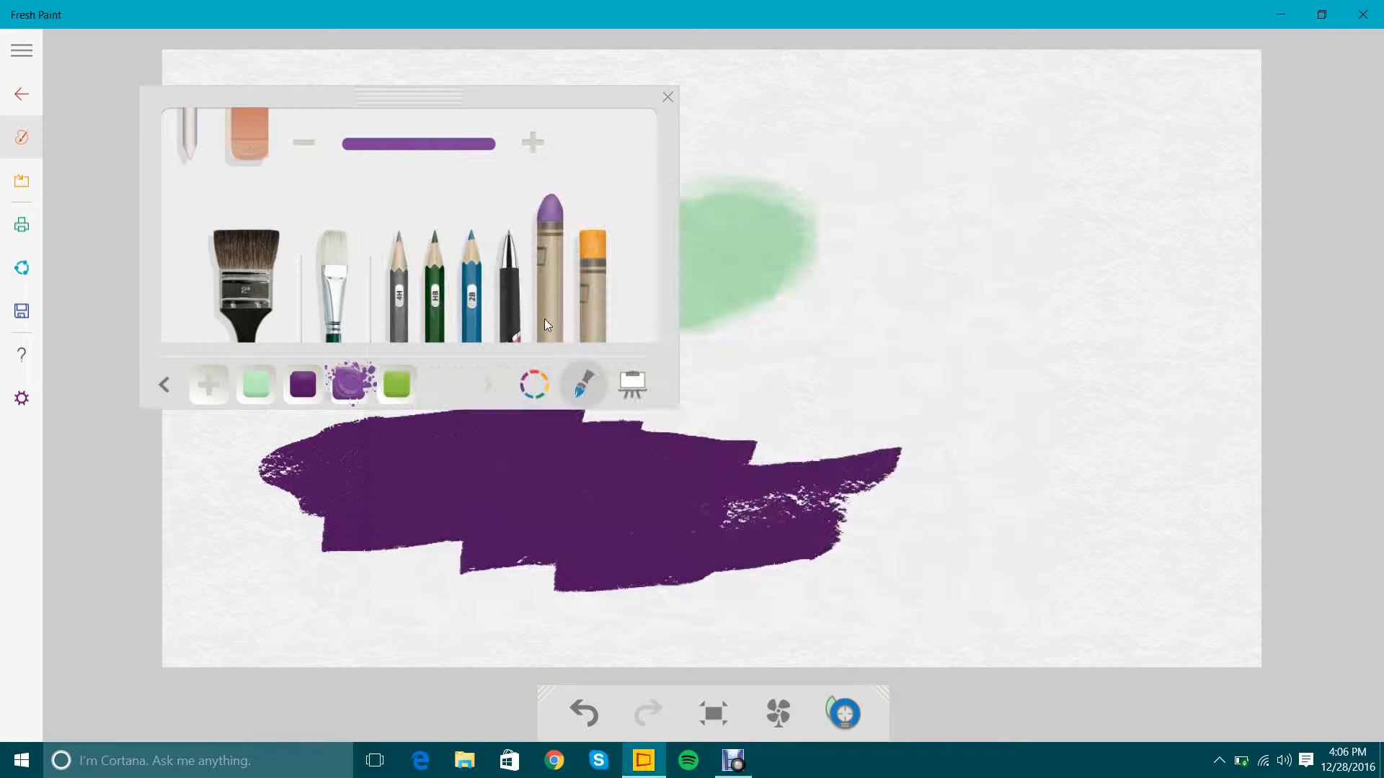
Scribble a thin black pen line above the dark purple patch, and draw a thick zigzag beside it with the purple pastel.
click(504, 308)
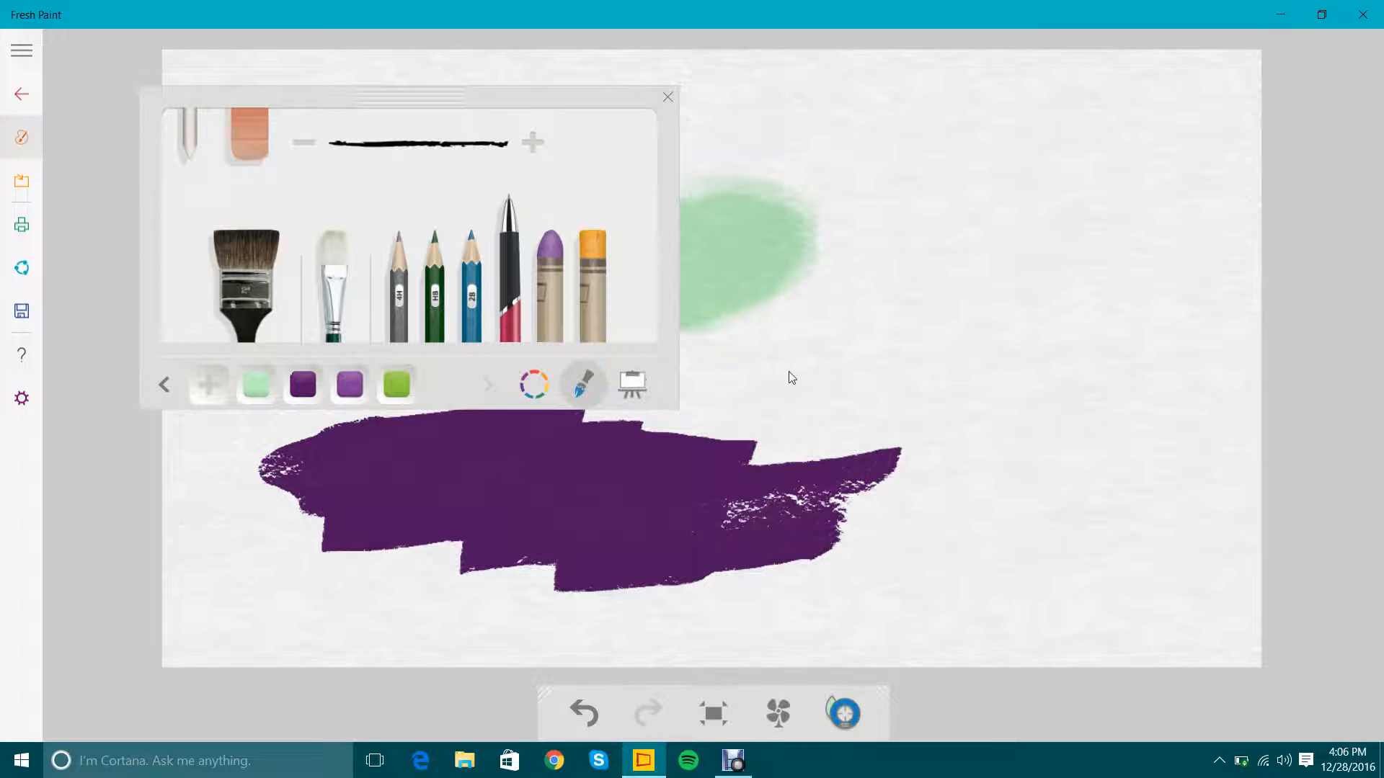
mouse_move(779, 369)
mouse_down()
mouse_move(815, 427)
mouse_move(898, 421)
mouse_up()
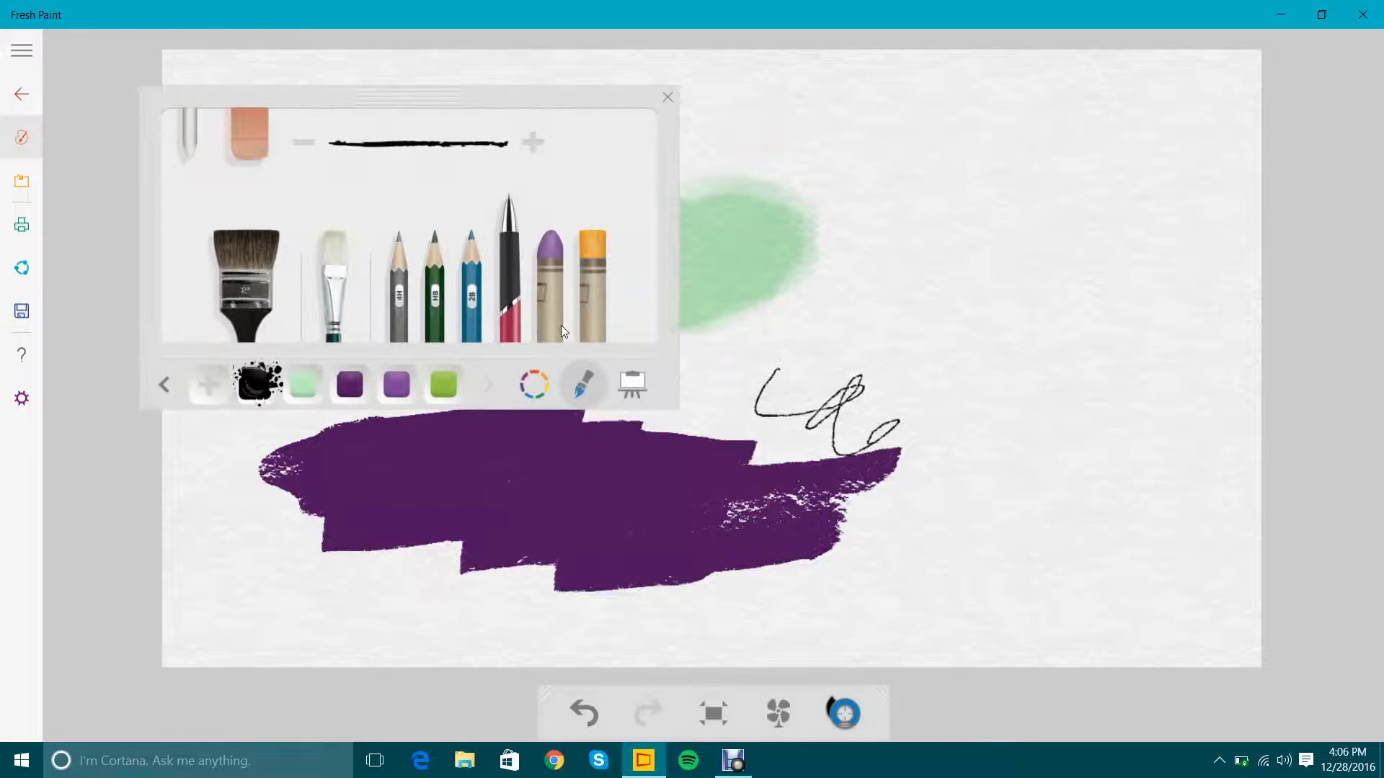
click(564, 330)
drag(780, 272, 883, 361)
drag(1042, 392, 1050, 506)
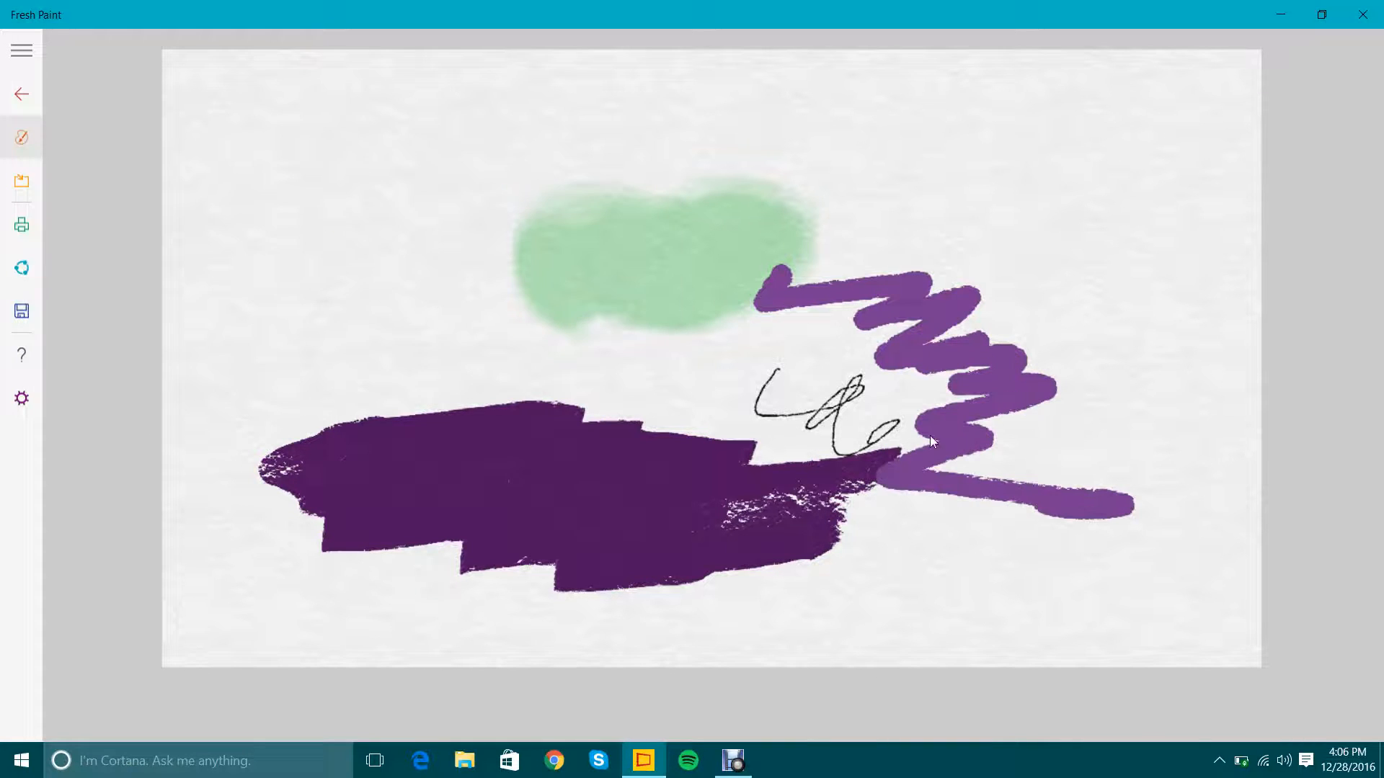
Scribble with the orange pastel over the middle of the purple zigzag, blending the two colors.
click(598, 280)
mouse_move(1037, 200)
mouse_down()
mouse_move(1004, 224)
mouse_move(1047, 279)
mouse_move(1044, 353)
mouse_move(1002, 312)
mouse_move(968, 413)
mouse_move(1027, 408)
mouse_move(1061, 370)
mouse_move(1009, 353)
mouse_move(1044, 396)
mouse_move(1109, 405)
mouse_move(1002, 454)
mouse_up()
right_click(997, 455)
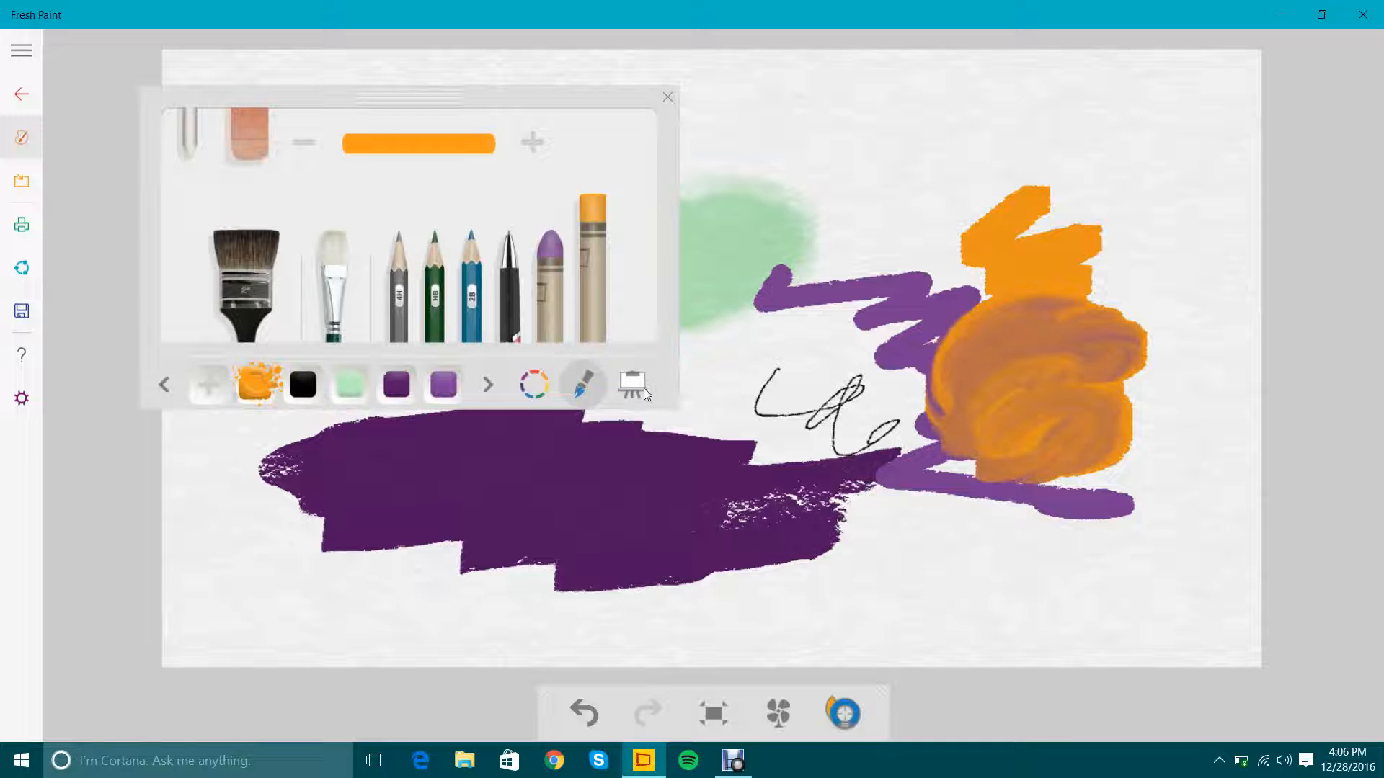
Draw zigzags with the blue 2B pencil at the dark purple patch's upper edge and in the blank area below the purple zigzag.
click(471, 289)
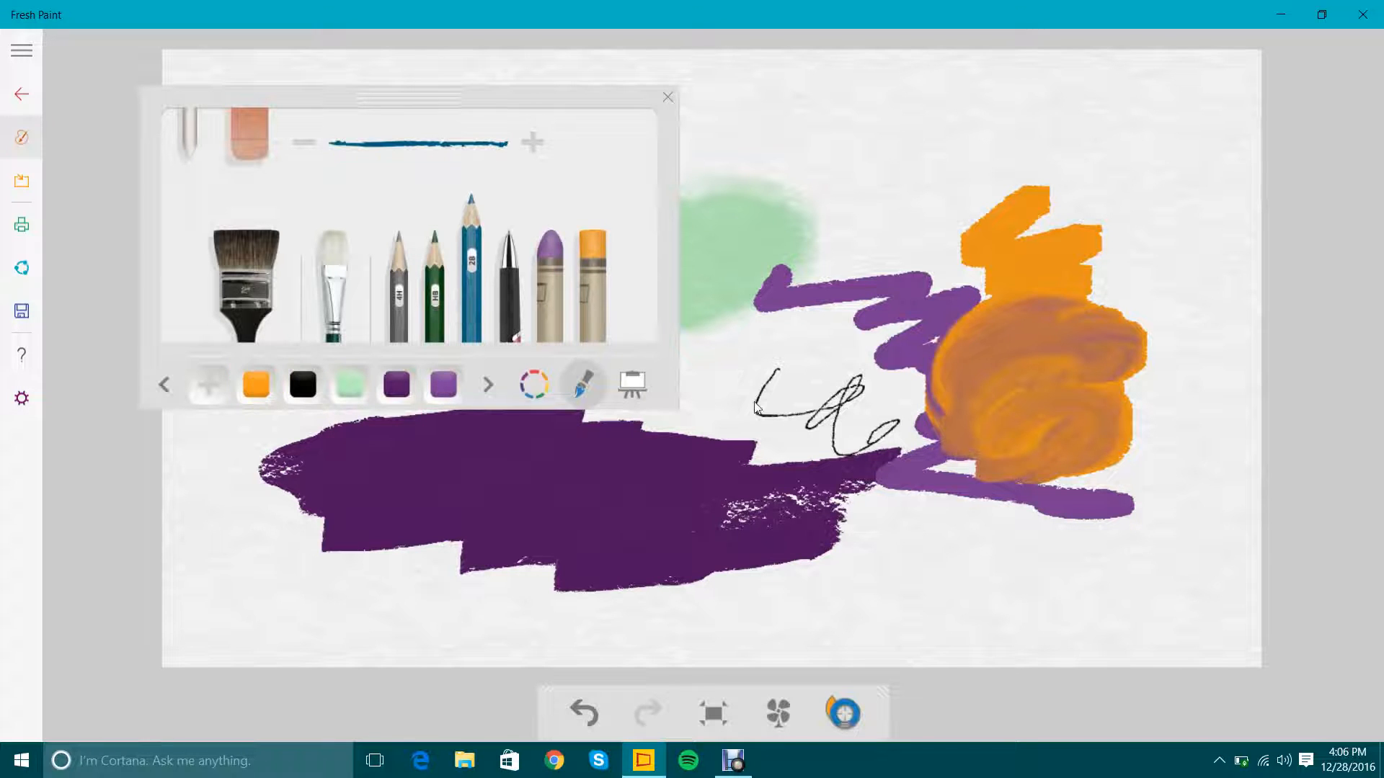
mouse_move(729, 408)
mouse_down()
mouse_move(742, 403)
mouse_move(779, 461)
mouse_move(831, 482)
mouse_up()
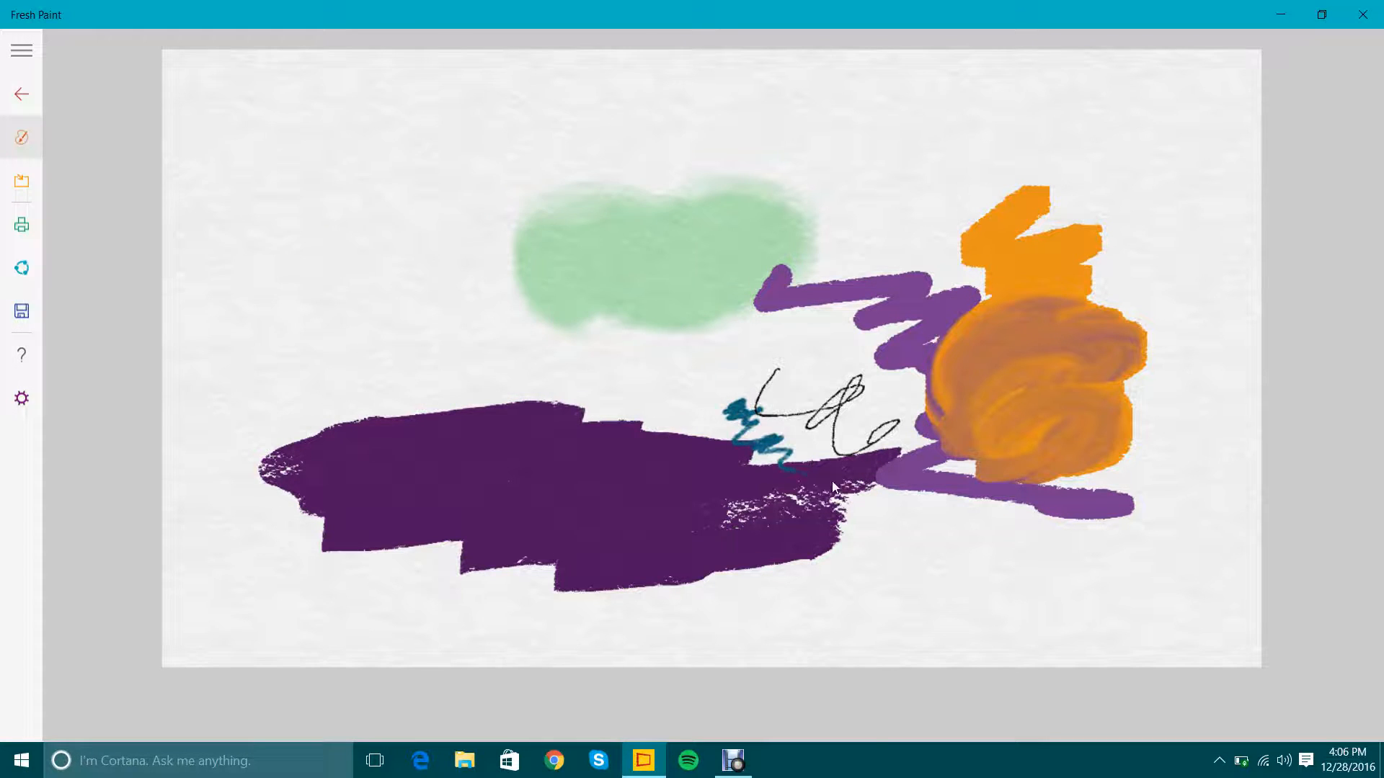
mouse_move(971, 544)
mouse_down()
mouse_move(930, 562)
mouse_move(965, 581)
mouse_move(985, 640)
mouse_move(997, 634)
mouse_up()
right_click(996, 634)
Draw a vertical squiggle with the dark green pencil beside the lower blue pencil zigzag.
click(430, 301)
scroll(1023, 564, up, 5)
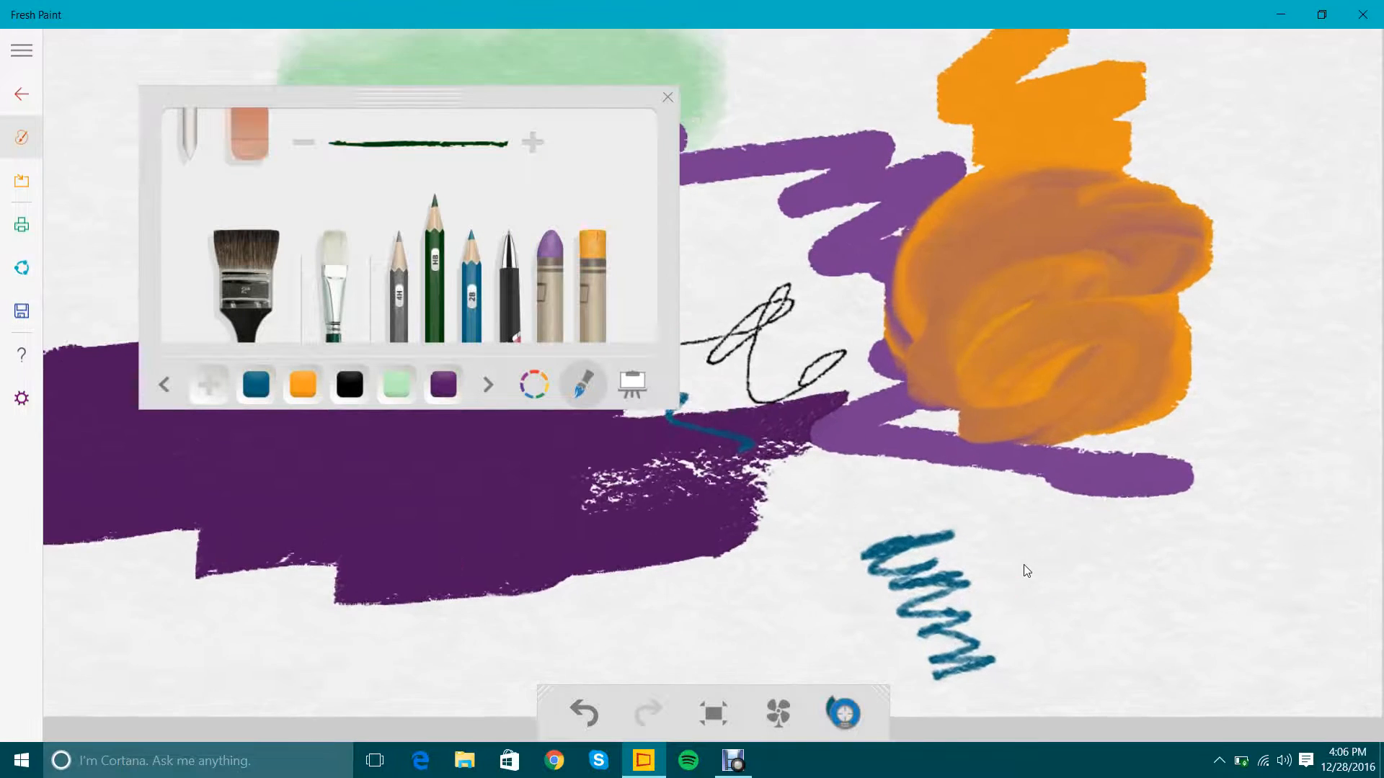
click(853, 504)
mouse_move(934, 528)
mouse_down()
mouse_move(988, 692)
mouse_move(1036, 727)
mouse_up()
right_click(1035, 727)
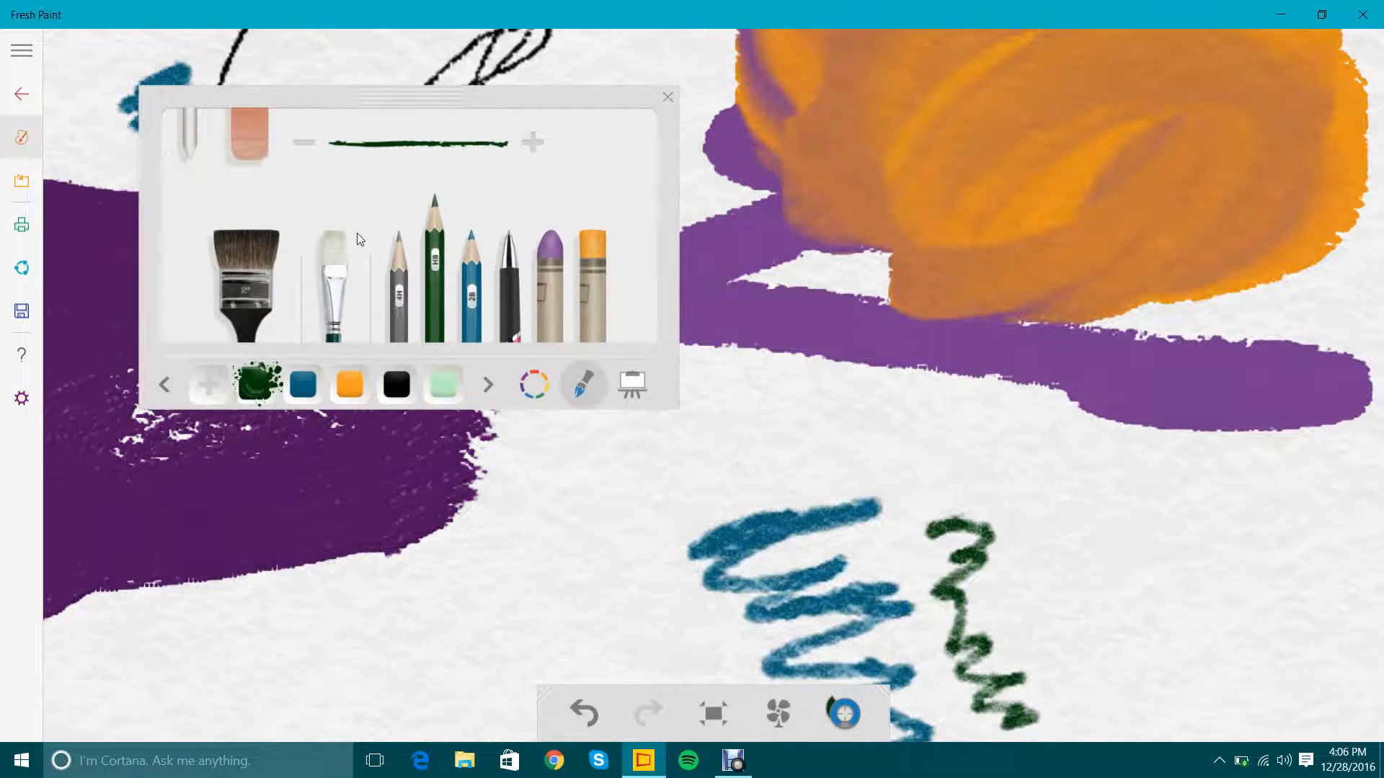
Draw a thin squiggle with the gray 4H pencil beside the dark green squiggle.
click(396, 309)
click(1053, 555)
mouse_move(1002, 521)
mouse_down()
mouse_move(1050, 587)
mouse_move(1098, 728)
mouse_move(1128, 712)
mouse_up()
right_click(1129, 712)
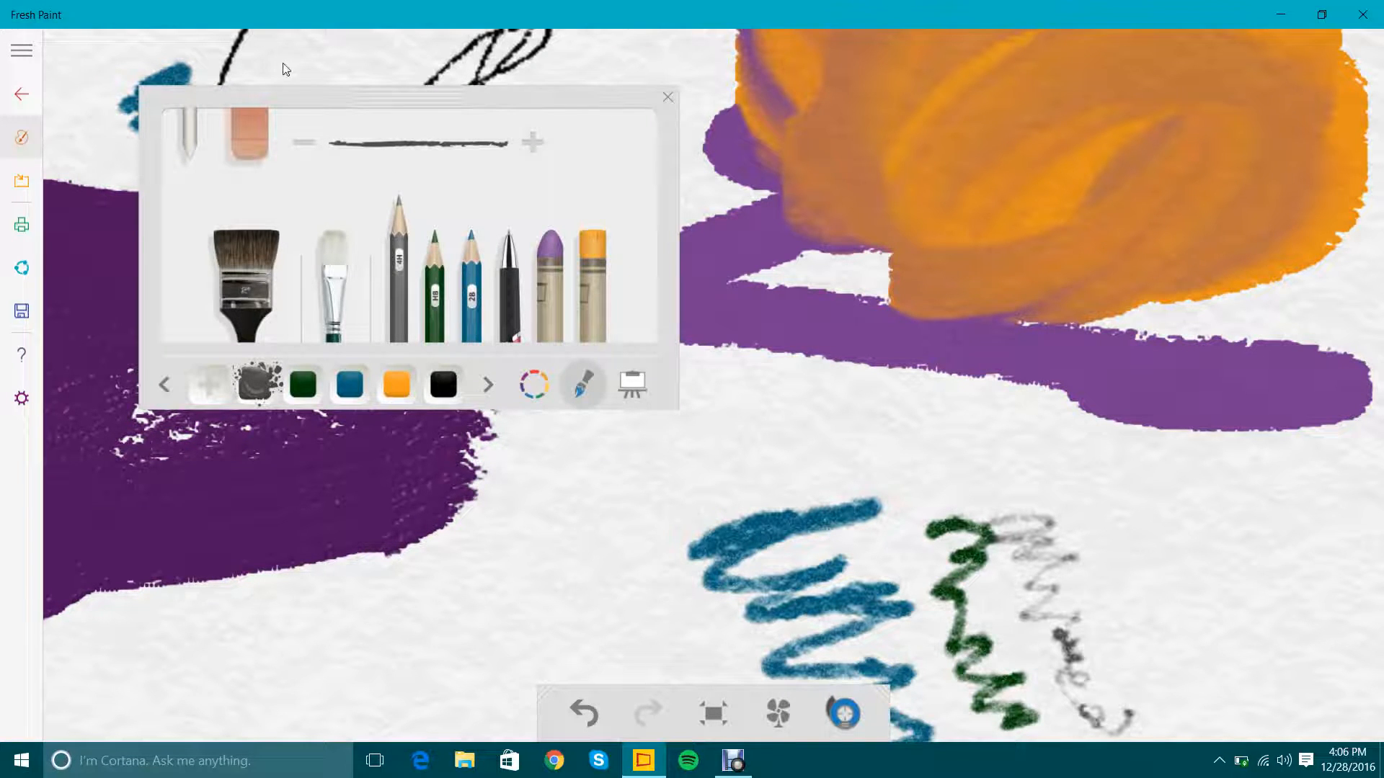
Erase along the right edge of the dark purple patch.
click(243, 141)
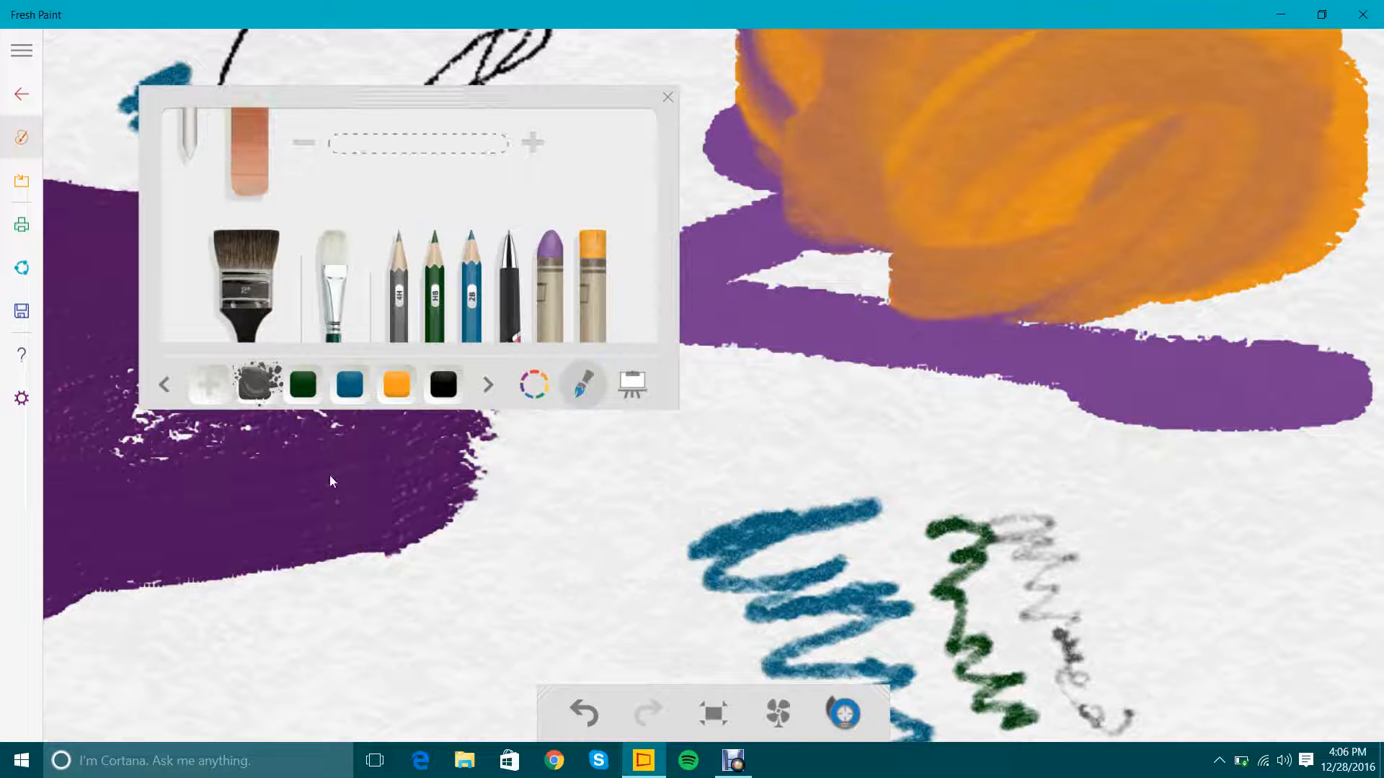
mouse_move(433, 559)
mouse_down()
mouse_move(431, 526)
mouse_move(362, 522)
mouse_move(391, 482)
mouse_move(302, 384)
mouse_move(273, 235)
mouse_move(369, 235)
mouse_move(416, 375)
mouse_move(389, 281)
mouse_move(486, 322)
mouse_move(570, 220)
mouse_move(553, 261)
mouse_move(459, 237)
mouse_move(507, 241)
mouse_move(463, 307)
mouse_move(449, 260)
mouse_move(507, 279)
mouse_move(517, 244)
mouse_move(257, 339)
mouse_move(338, 249)
mouse_move(342, 271)
mouse_move(392, 301)
mouse_up()
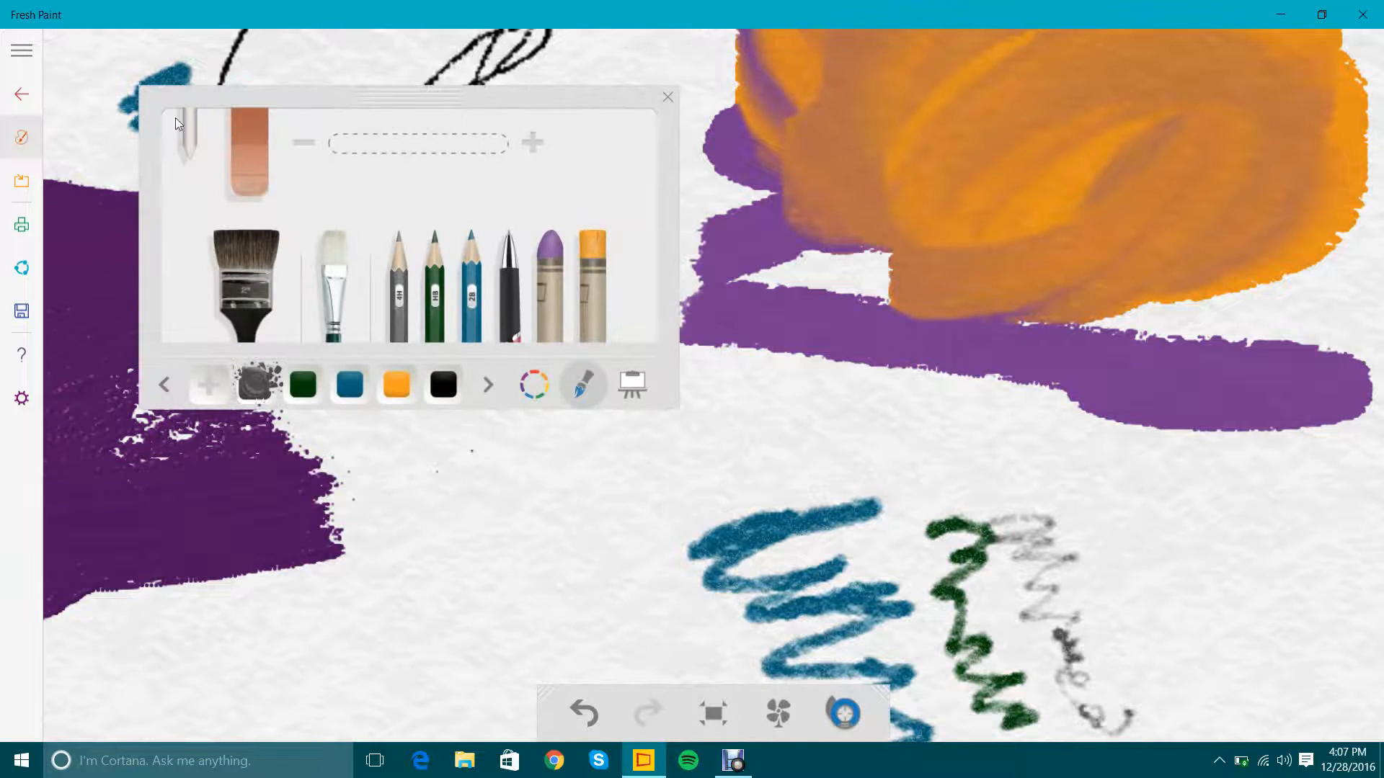
Smudge the pencil squiggles, the purple pastel and the dark purple patch's right edge with the blending tool.
click(178, 124)
mouse_move(764, 577)
mouse_down()
mouse_move(803, 600)
mouse_move(881, 608)
mouse_move(952, 582)
mouse_move(1013, 766)
mouse_move(958, 634)
mouse_move(945, 486)
mouse_move(1005, 504)
mouse_move(1010, 440)
mouse_up()
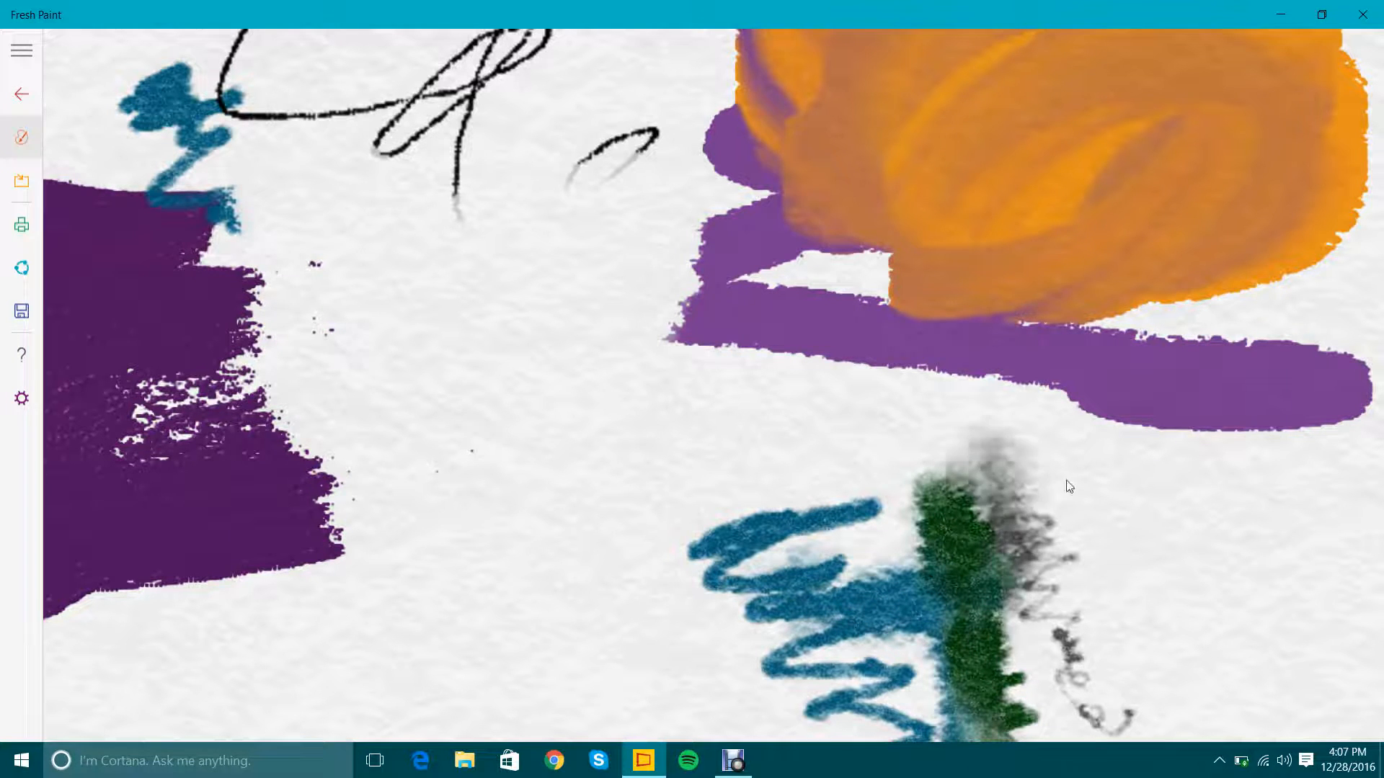
mouse_move(1070, 487)
mouse_down()
mouse_move(1061, 454)
mouse_move(1110, 312)
mouse_move(1035, 449)
mouse_move(948, 406)
mouse_move(878, 432)
mouse_move(889, 464)
mouse_move(904, 426)
mouse_move(973, 439)
mouse_move(1006, 372)
mouse_move(1141, 384)
mouse_move(1071, 394)
mouse_move(1011, 544)
mouse_move(986, 503)
mouse_move(1000, 526)
mouse_move(955, 548)
mouse_move(970, 508)
mouse_move(1019, 534)
mouse_move(1107, 524)
mouse_move(1186, 416)
mouse_move(1282, 386)
mouse_move(1361, 430)
mouse_move(1166, 315)
mouse_up()
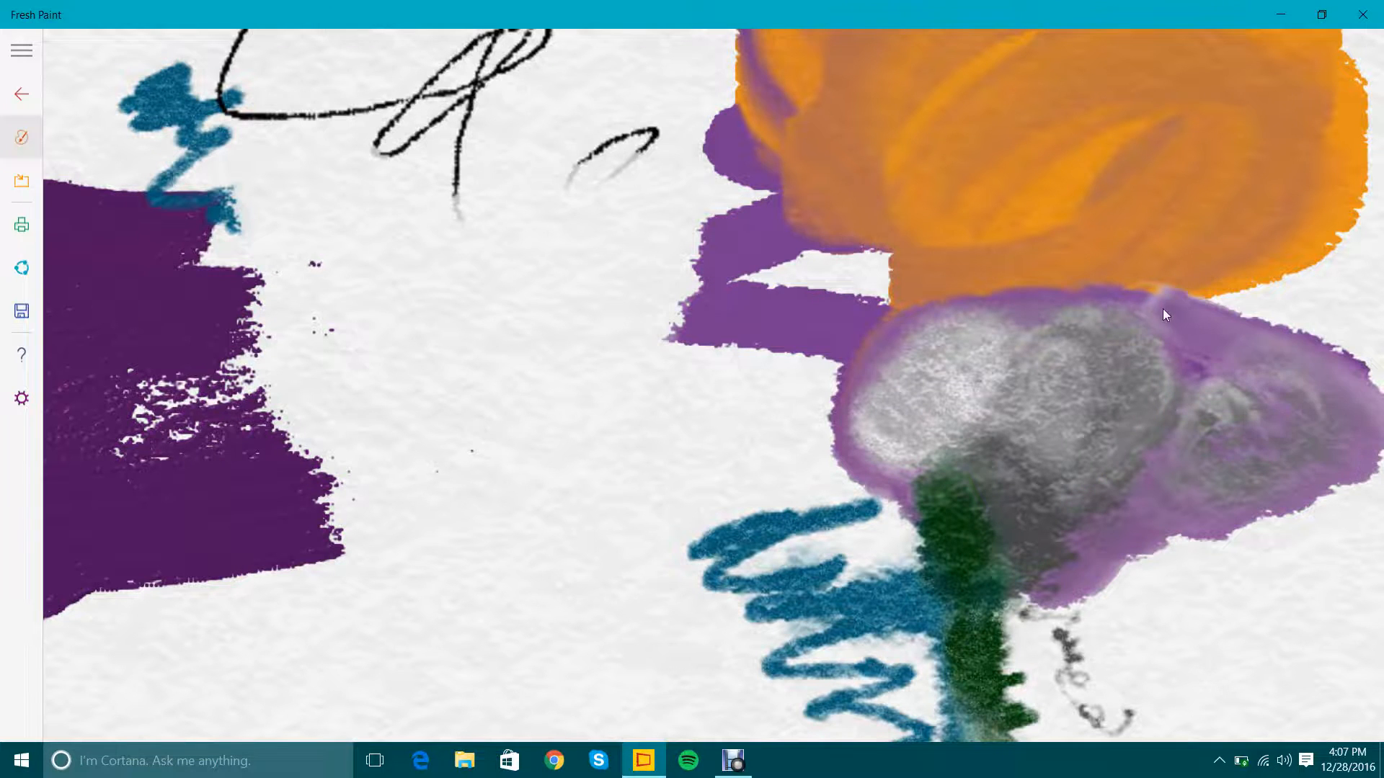
drag(682, 86, 569, 79)
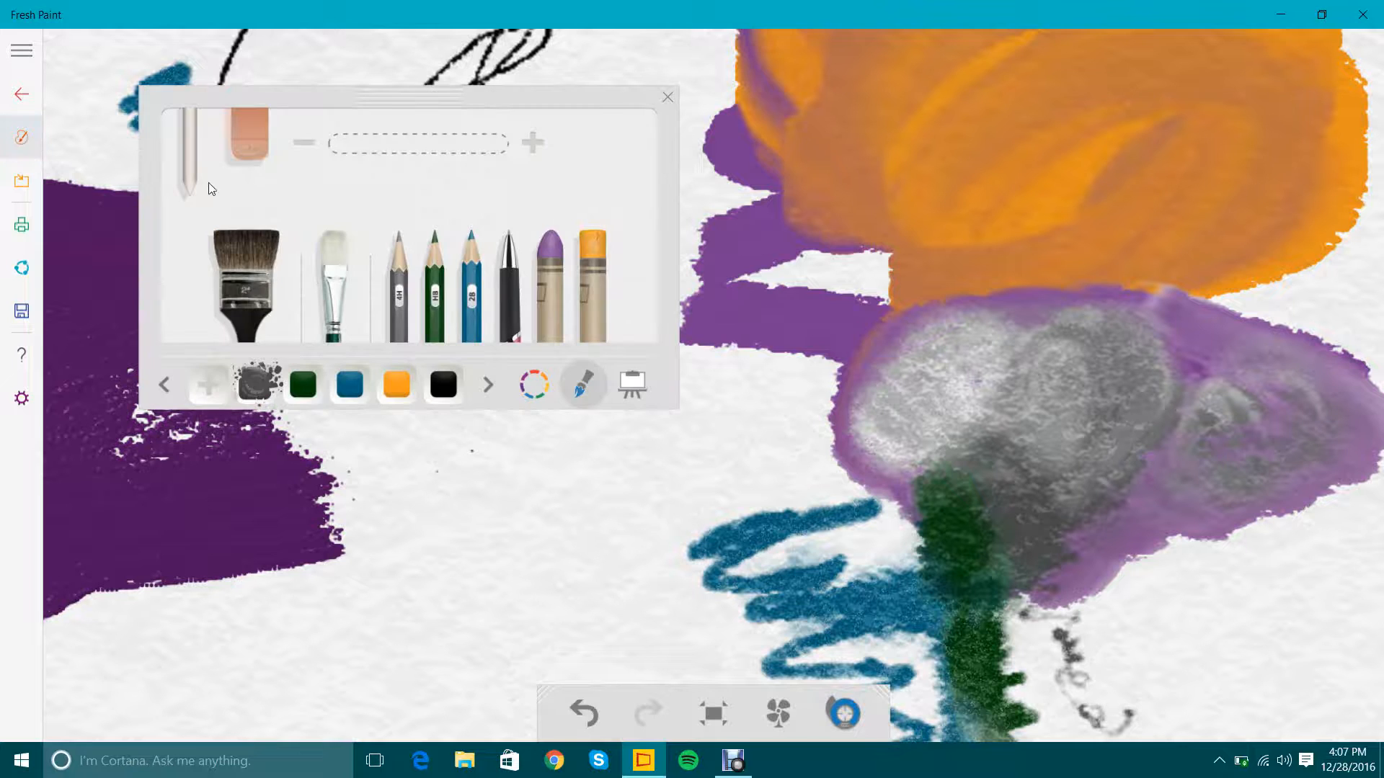
mouse_move(334, 475)
mouse_down()
mouse_move(364, 591)
mouse_move(425, 361)
mouse_up()
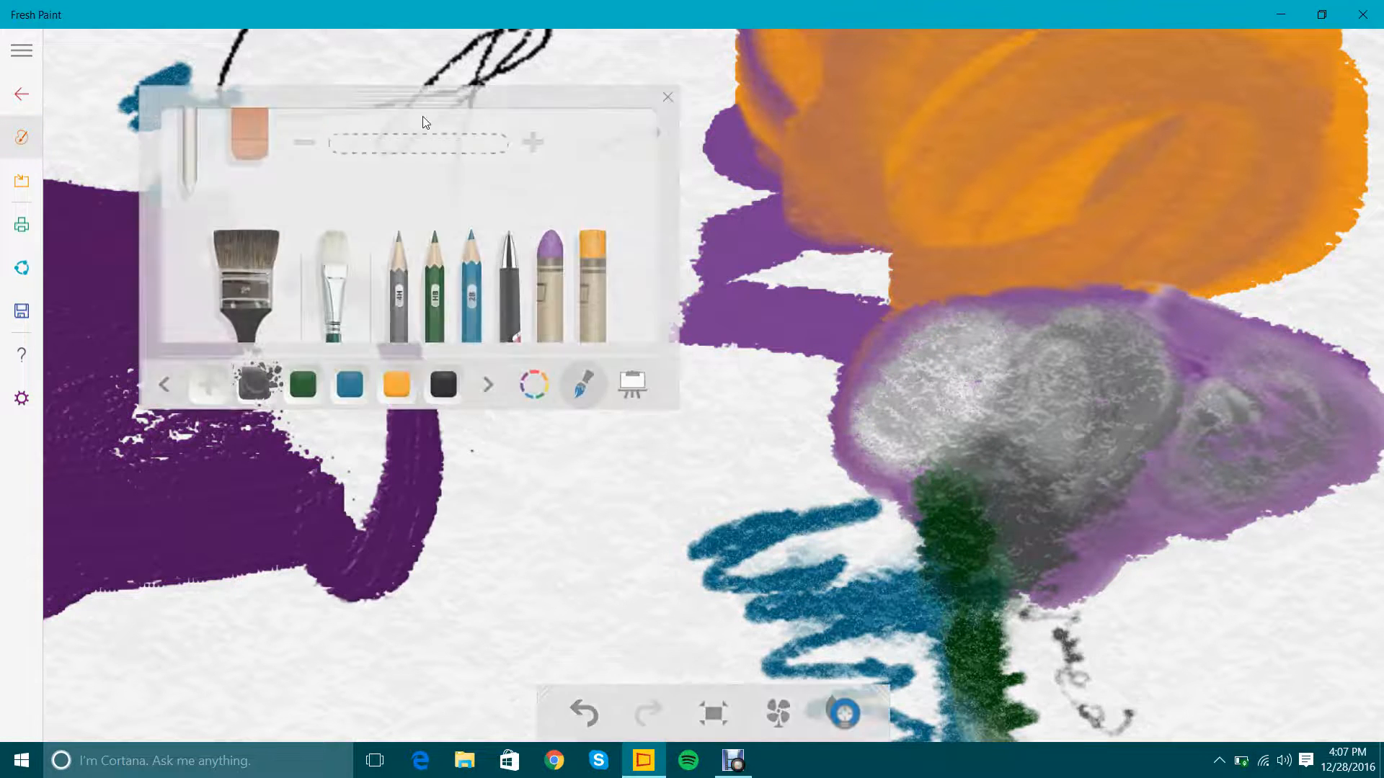
Enlarge the blending tool to its maximum size and smear the purple and blue colors together across the dark purple patch.
click(534, 143)
drag(521, 105, 598, 274)
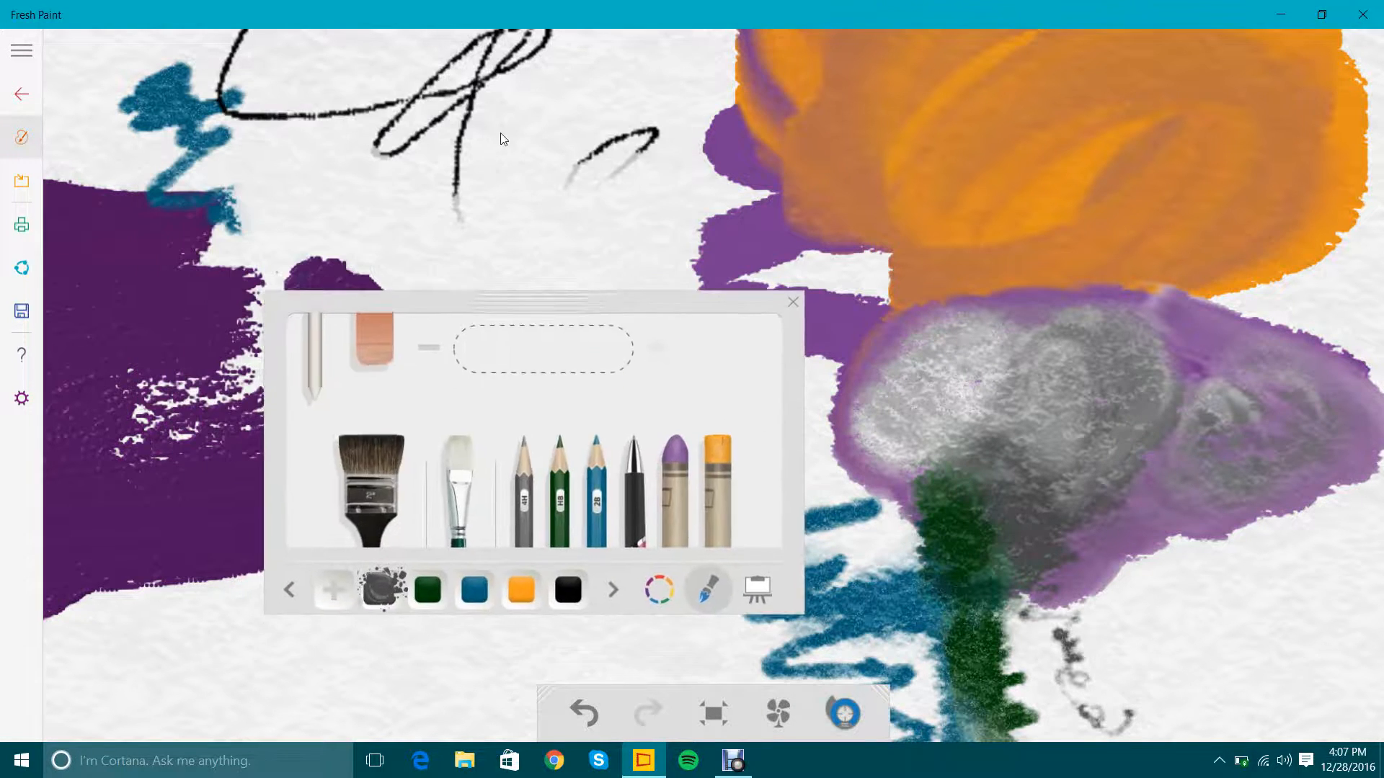
mouse_move(389, 375)
mouse_down()
mouse_move(457, 461)
mouse_move(490, 672)
mouse_move(794, 524)
mouse_move(910, 562)
mouse_move(730, 551)
mouse_move(717, 460)
mouse_move(804, 556)
mouse_up()
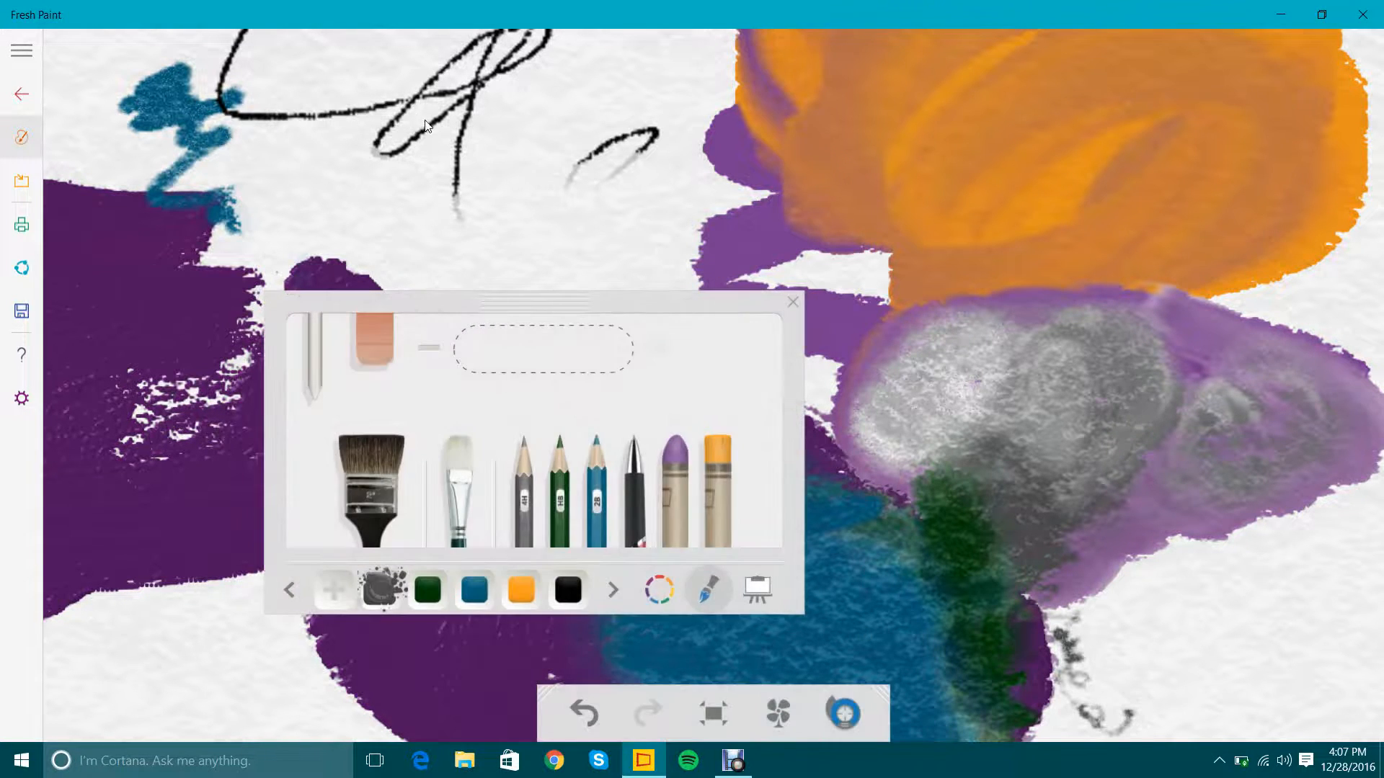
scroll(363, 119, up, 3)
scroll(275, 166, down, 2)
mouse_move(155, 133)
mouse_down()
mouse_move(100, 161)
mouse_move(192, 293)
mouse_move(504, 346)
mouse_move(417, 421)
mouse_move(890, 378)
mouse_move(718, 577)
mouse_move(454, 595)
mouse_move(632, 608)
mouse_move(775, 550)
mouse_move(685, 525)
mouse_move(238, 534)
mouse_move(1047, 354)
mouse_move(663, 320)
mouse_up()
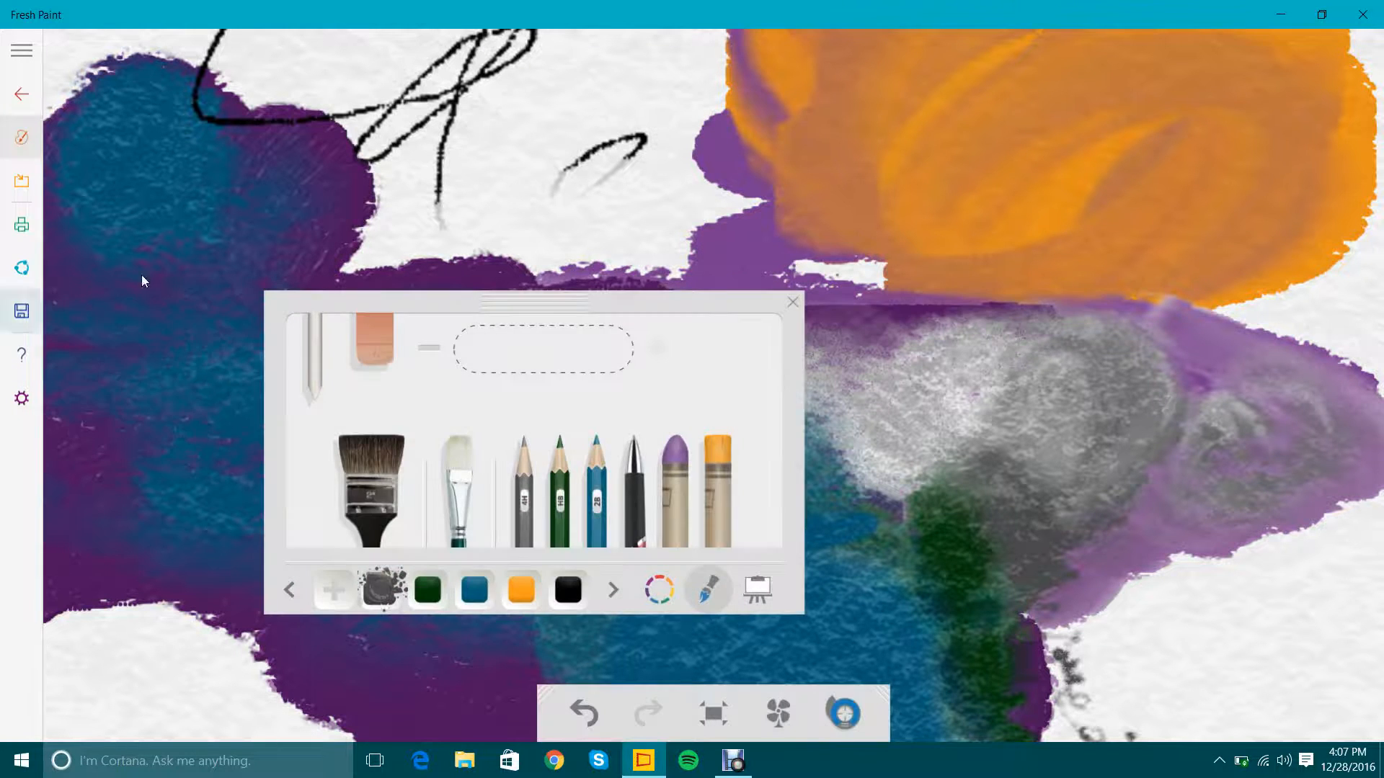
Erase an oval area between the blue and gray smudges, and place the color picker over the blended blue area.
click(391, 349)
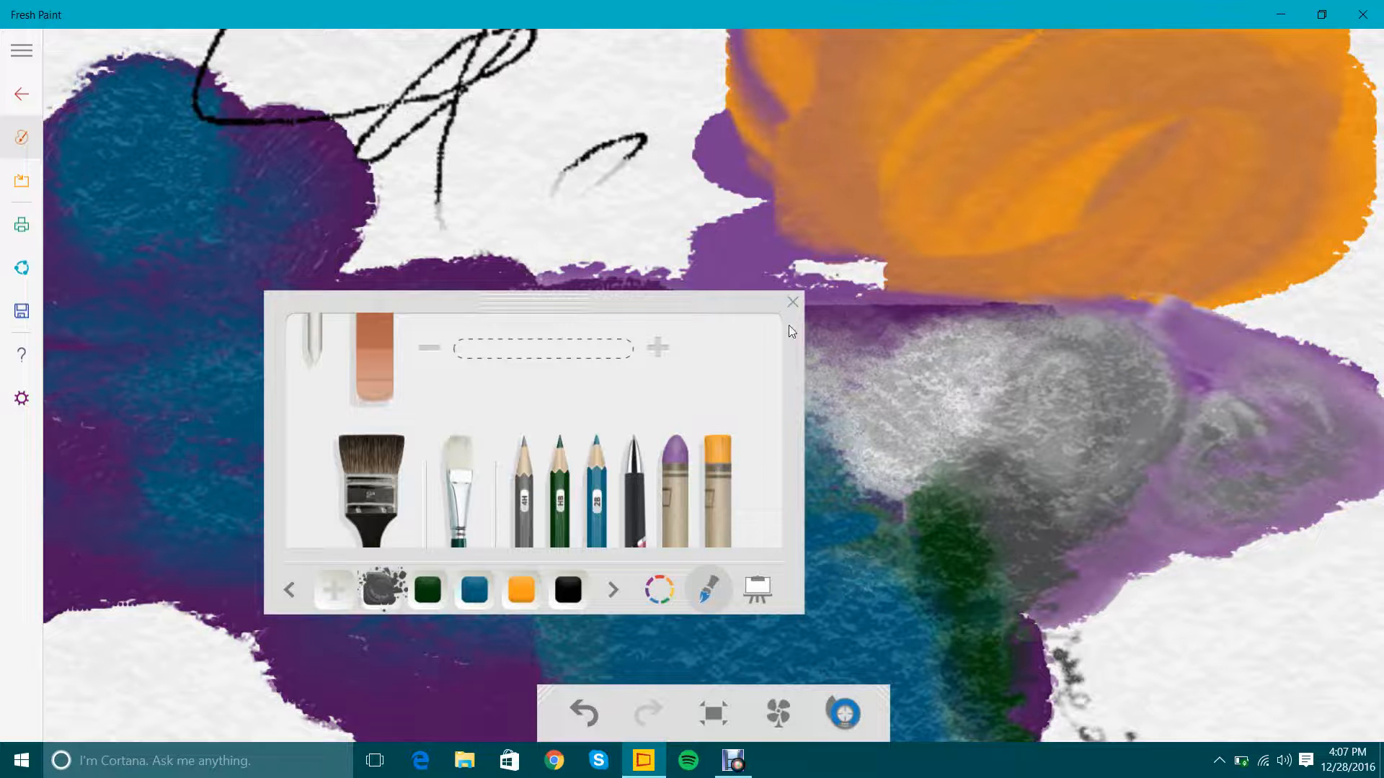
click(793, 307)
drag(816, 703, 842, 310)
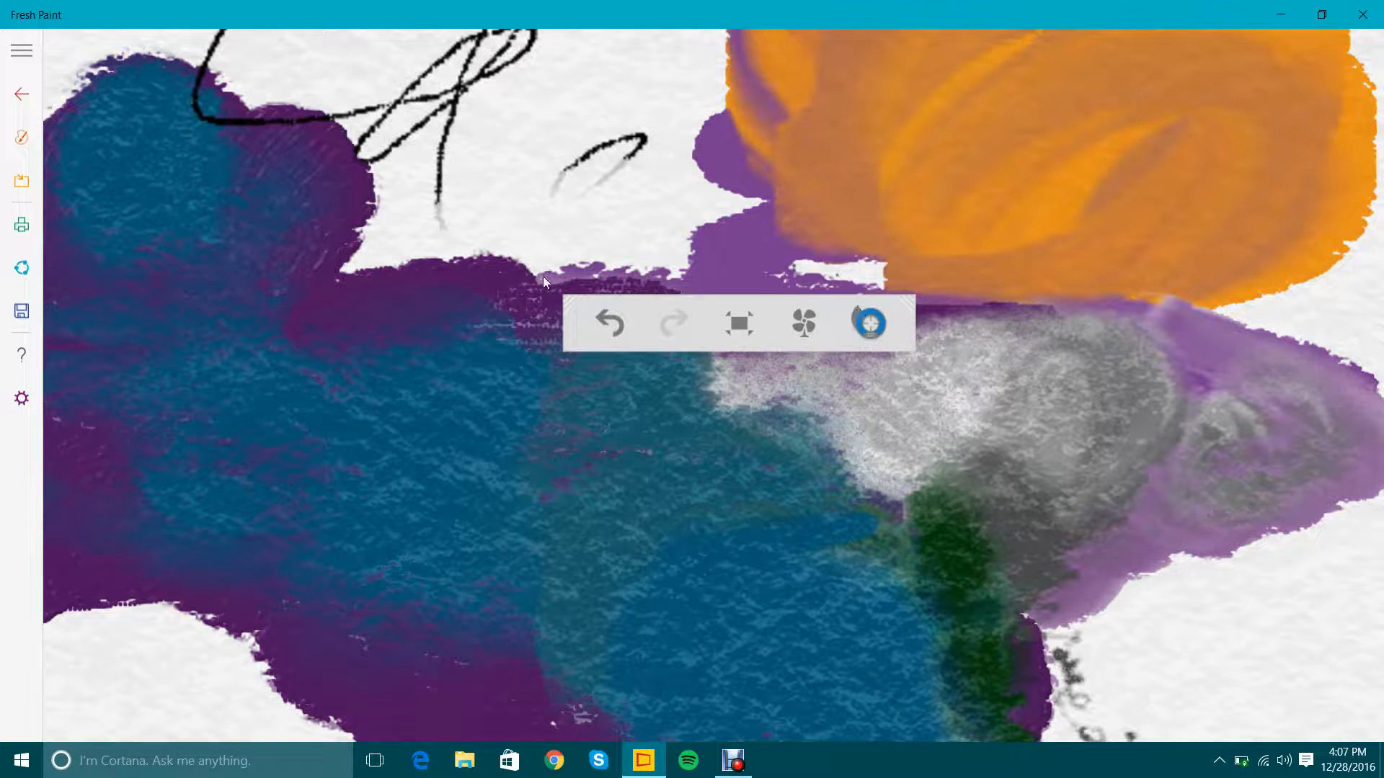
click(870, 323)
drag(731, 449, 780, 454)
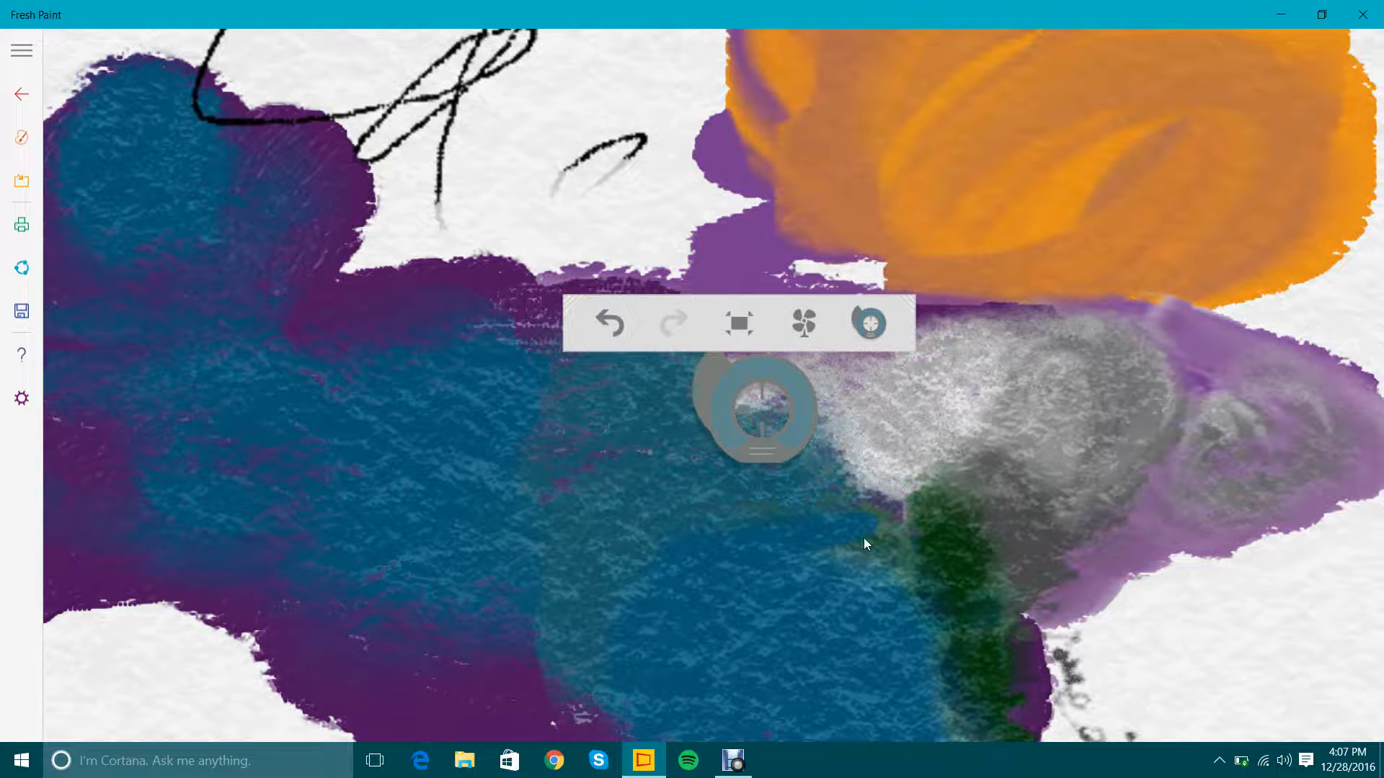
mouse_move(864, 538)
mouse_down()
mouse_move(819, 582)
mouse_move(776, 559)
mouse_move(825, 502)
mouse_move(913, 485)
mouse_move(912, 570)
mouse_move(756, 457)
mouse_move(752, 472)
mouse_move(753, 458)
mouse_move(654, 484)
mouse_move(665, 474)
mouse_move(576, 468)
mouse_move(588, 486)
mouse_move(559, 510)
mouse_up()
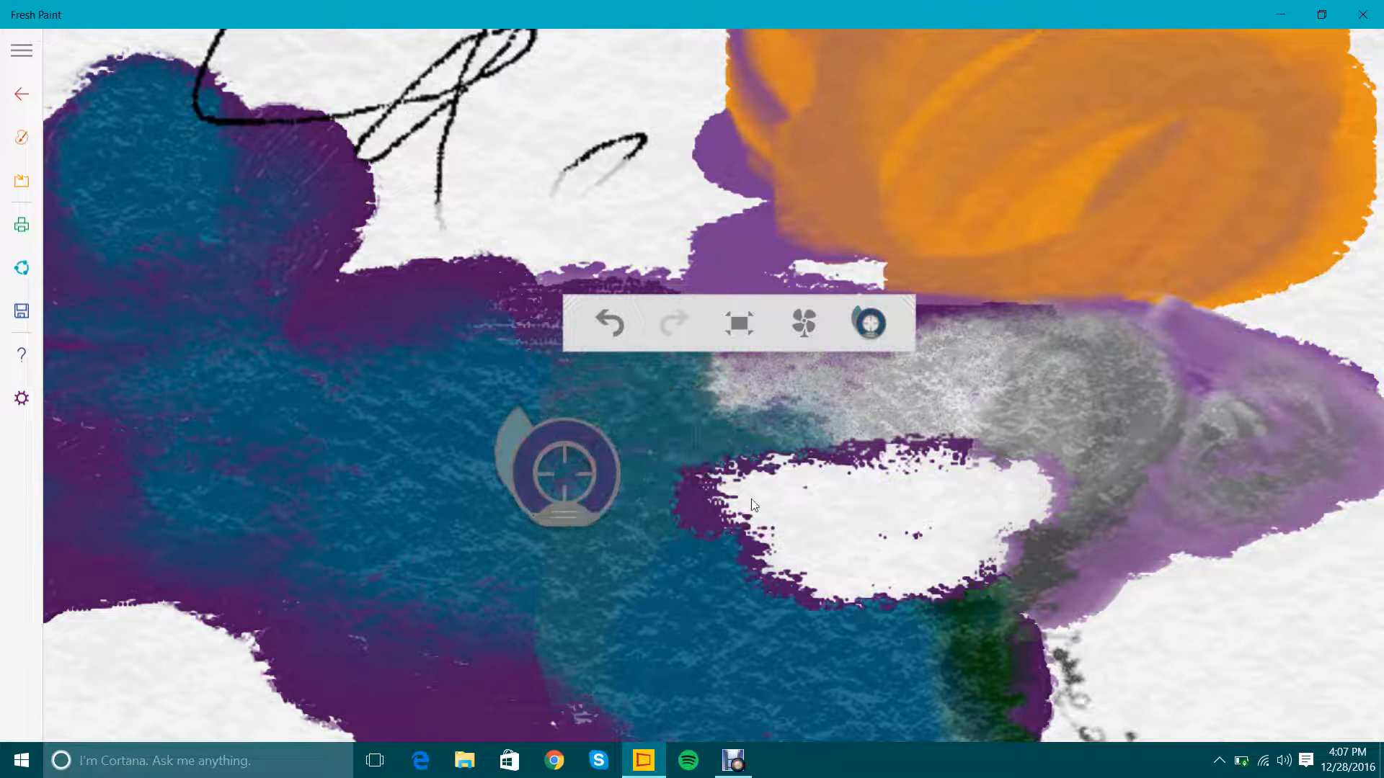
Paint a dark blue-violet patch inside the erased area with the flat oil brush and the sampled color.
click(22, 137)
click(470, 448)
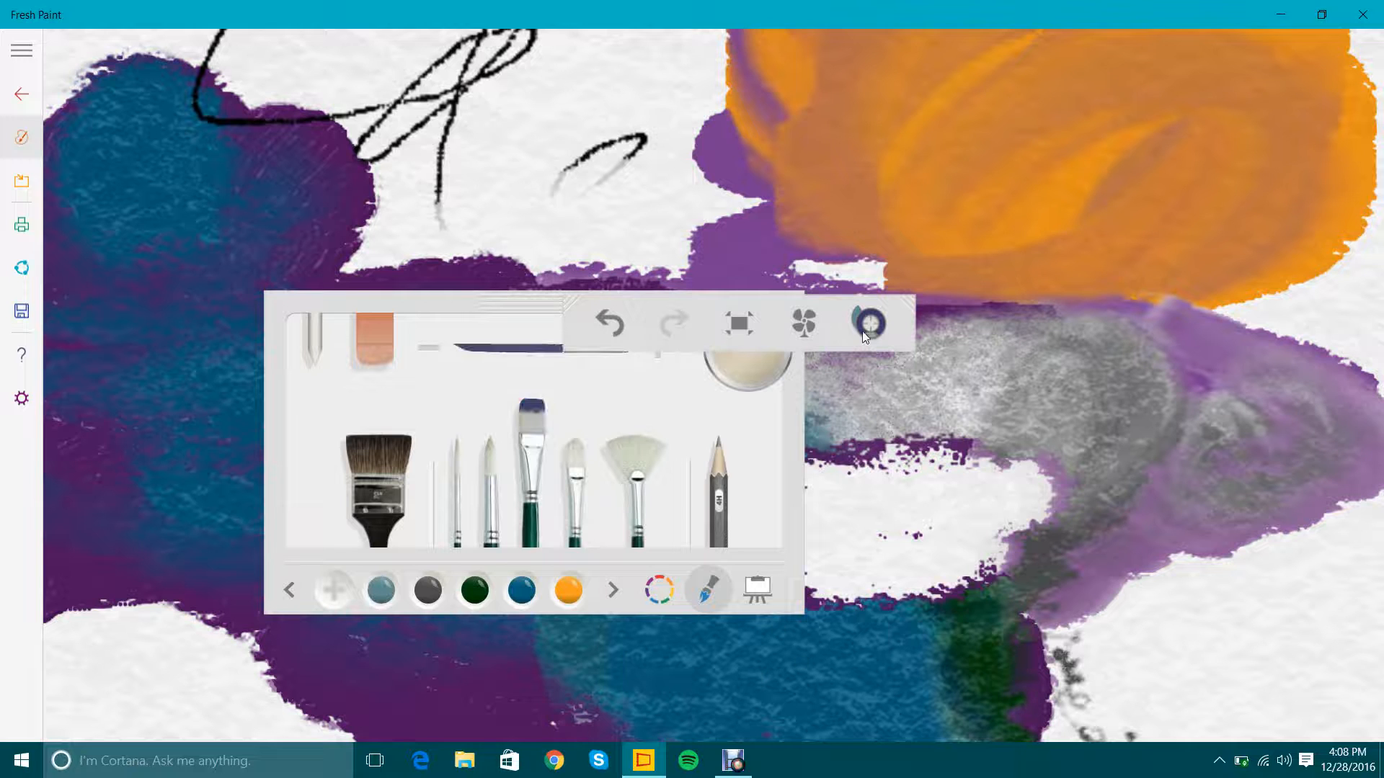
mouse_move(911, 499)
mouse_down()
mouse_move(962, 540)
mouse_move(940, 526)
mouse_up()
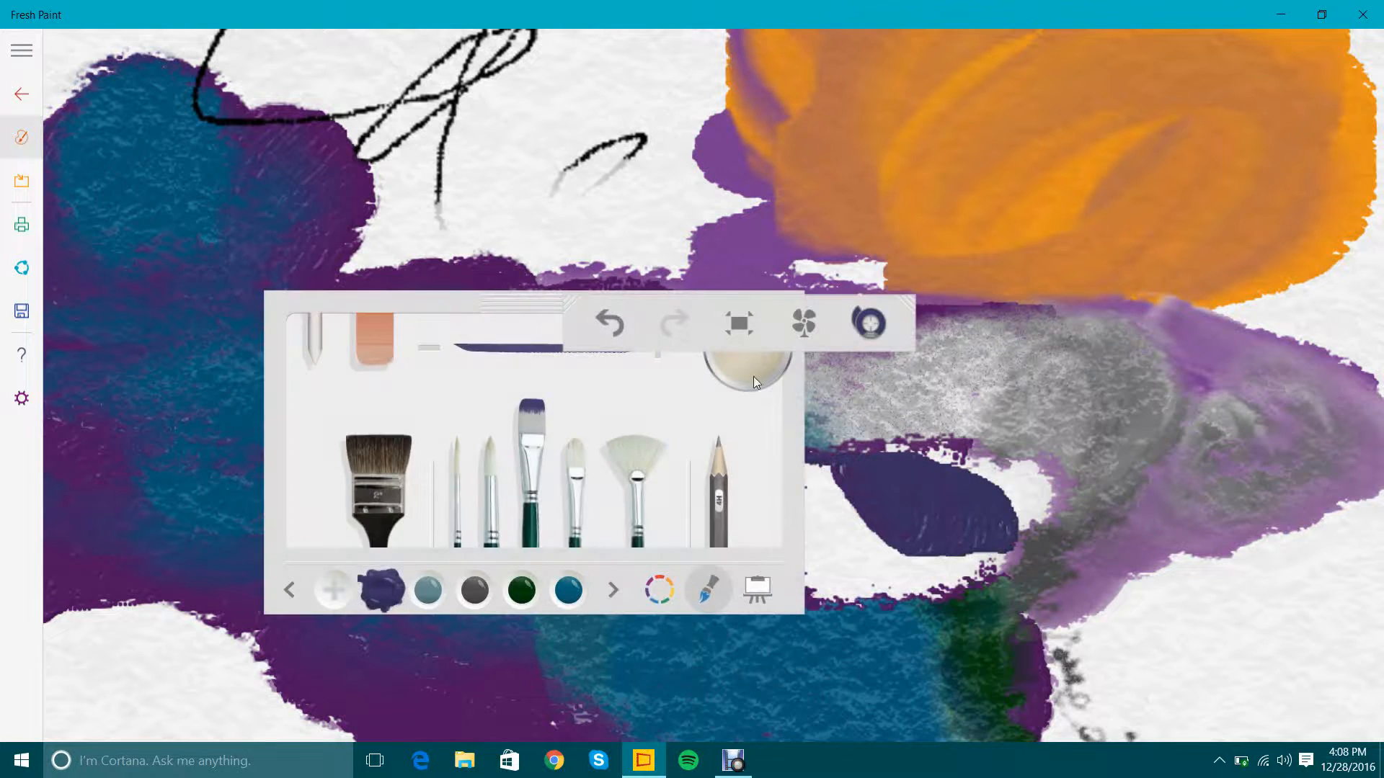
click(25, 126)
Sample orange from the large pastel patch and paint an orange blob at the lower edge of the erased area.
click(874, 337)
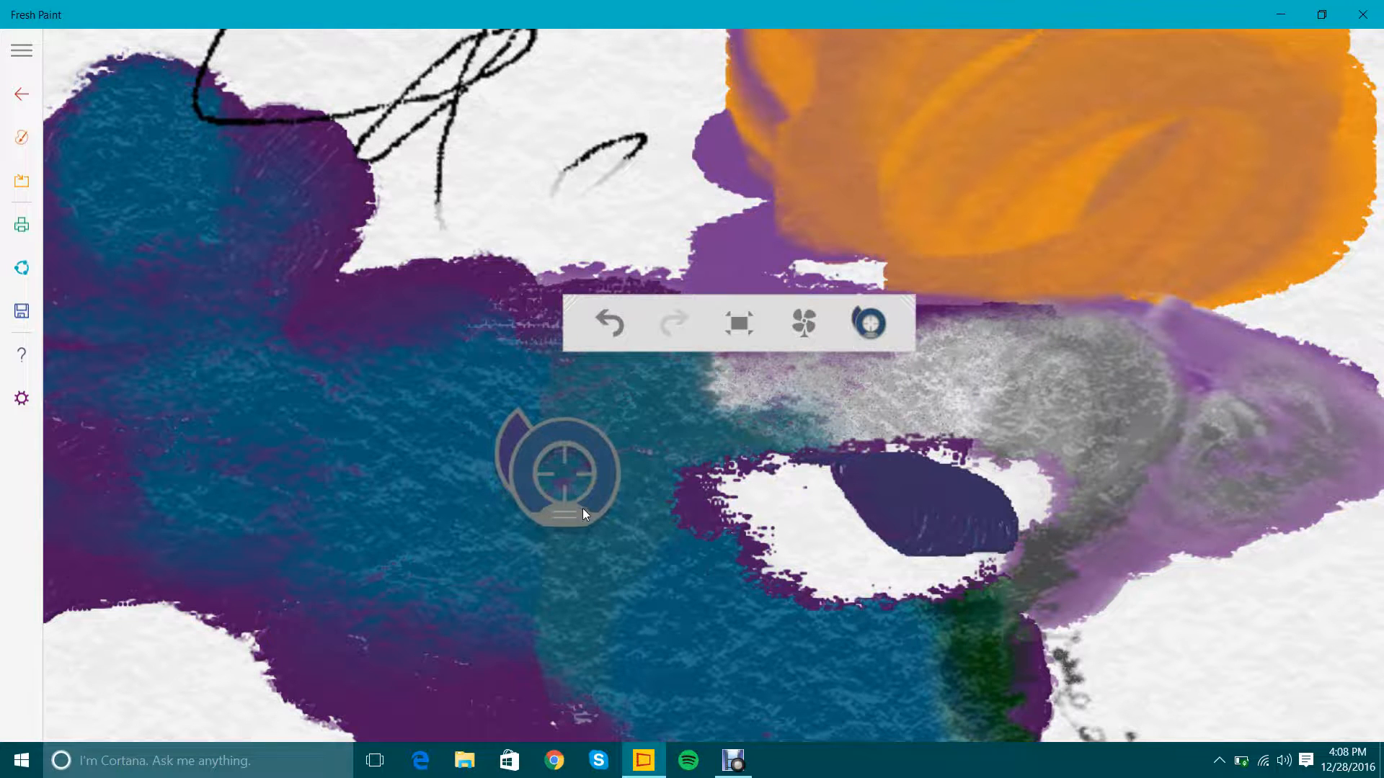
mouse_move(582, 508)
mouse_down()
mouse_move(958, 258)
mouse_move(1045, 235)
mouse_up()
mouse_move(764, 555)
mouse_down()
mouse_move(837, 539)
mouse_move(926, 577)
mouse_up()
Sample light gray from the smudged pencil area and paint it across the erased area, over the orange and blue-violet paint.
mouse_move(986, 333)
mouse_down()
mouse_move(1005, 349)
mouse_move(927, 443)
mouse_up()
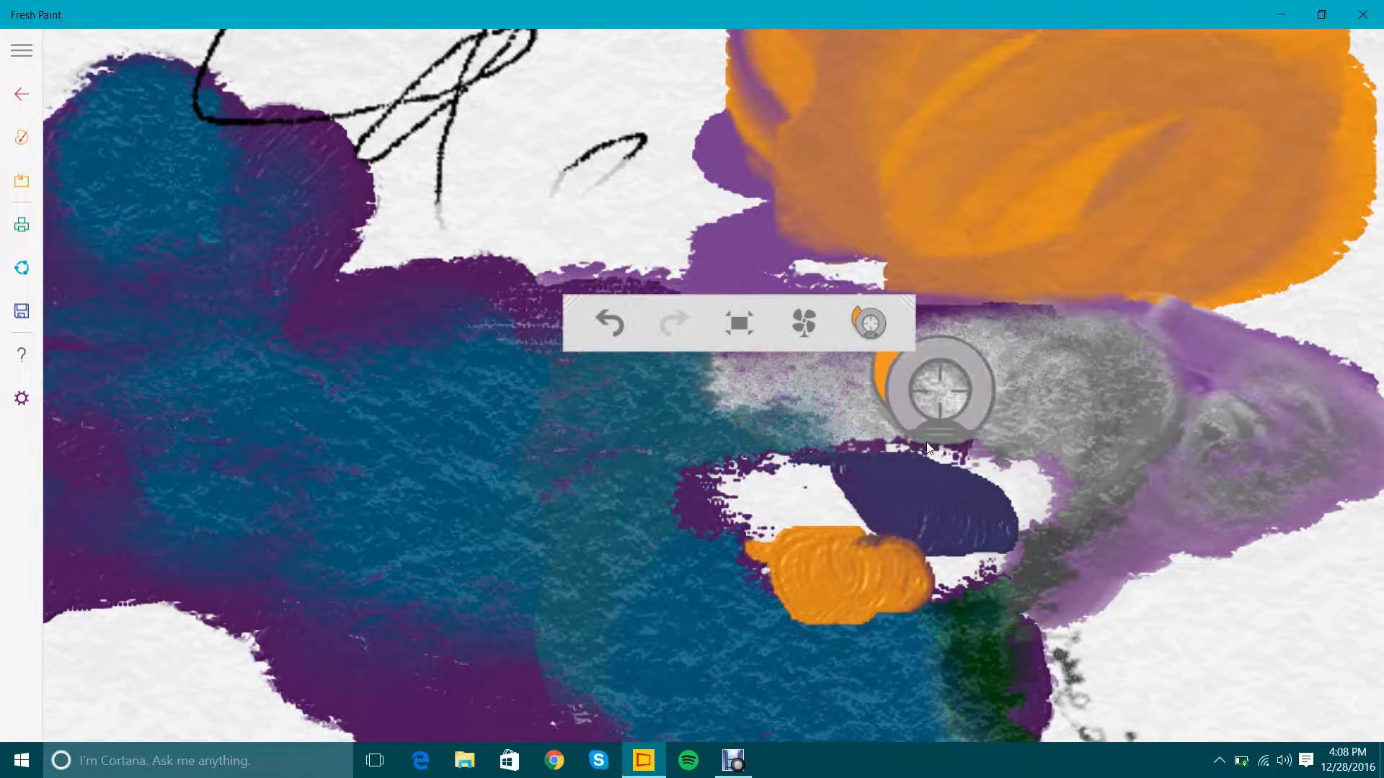
mouse_move(800, 482)
mouse_down()
mouse_move(821, 475)
mouse_move(831, 509)
mouse_move(810, 486)
mouse_move(789, 539)
mouse_move(1002, 517)
mouse_up()
click(872, 325)
click(875, 324)
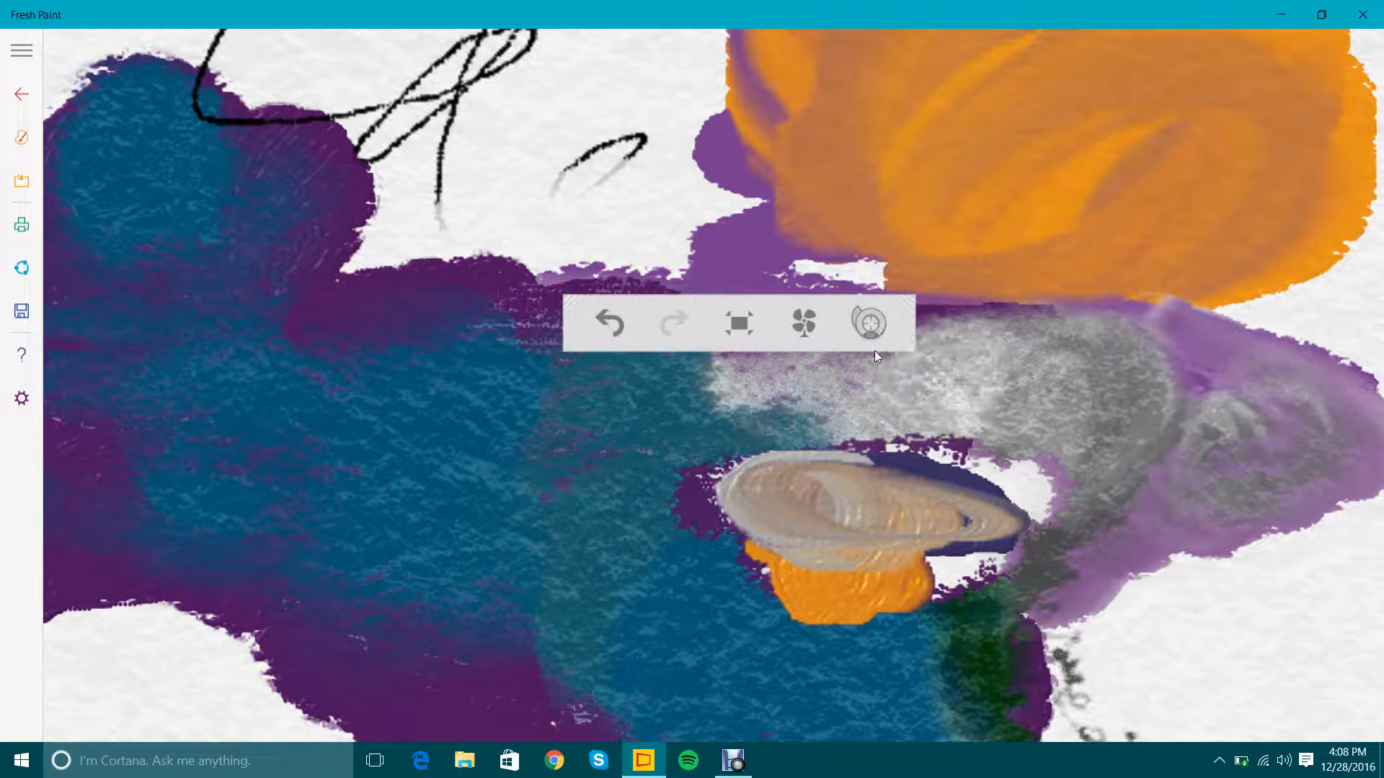
Fit the whole painting in view, zoom in on the pen scribble, and fit the painting again.
click(741, 322)
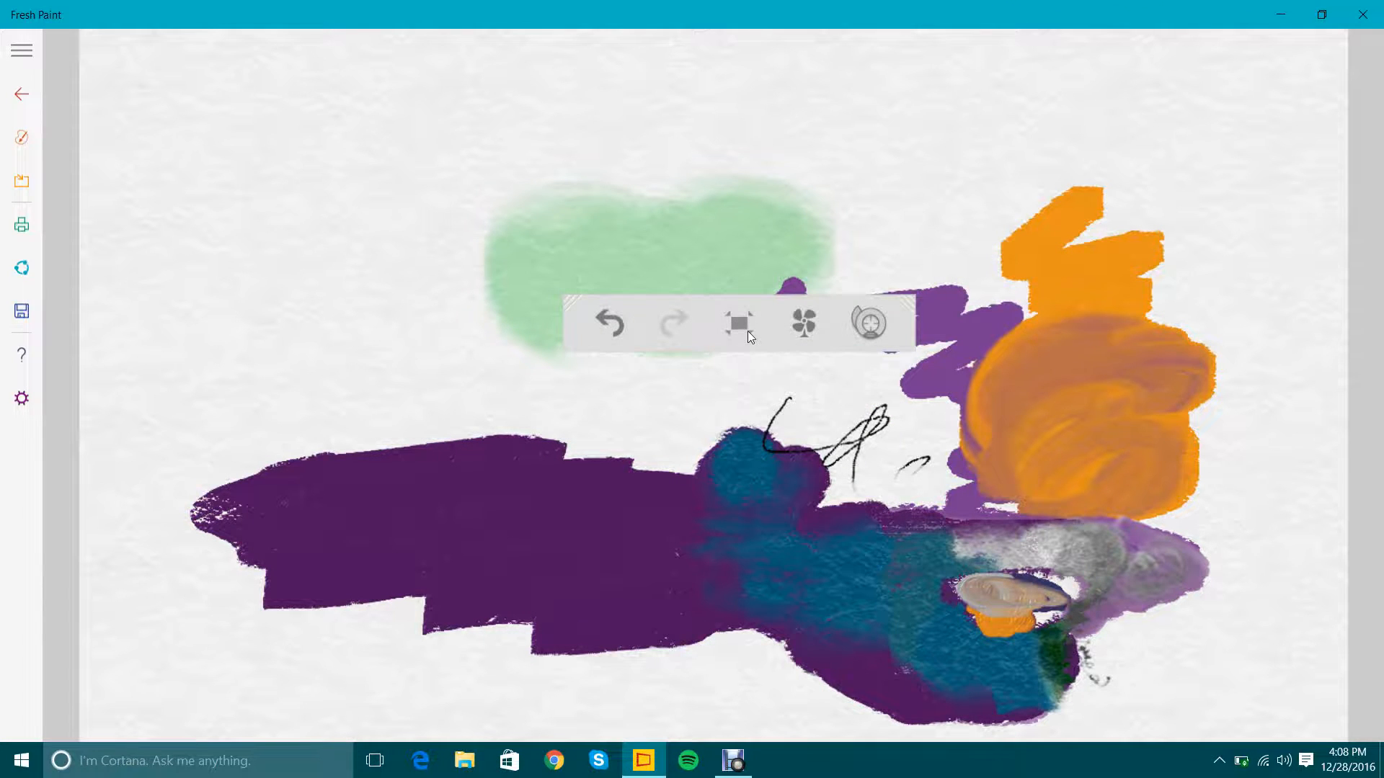
scroll(905, 446, up, 5)
scroll(887, 427, down, 3)
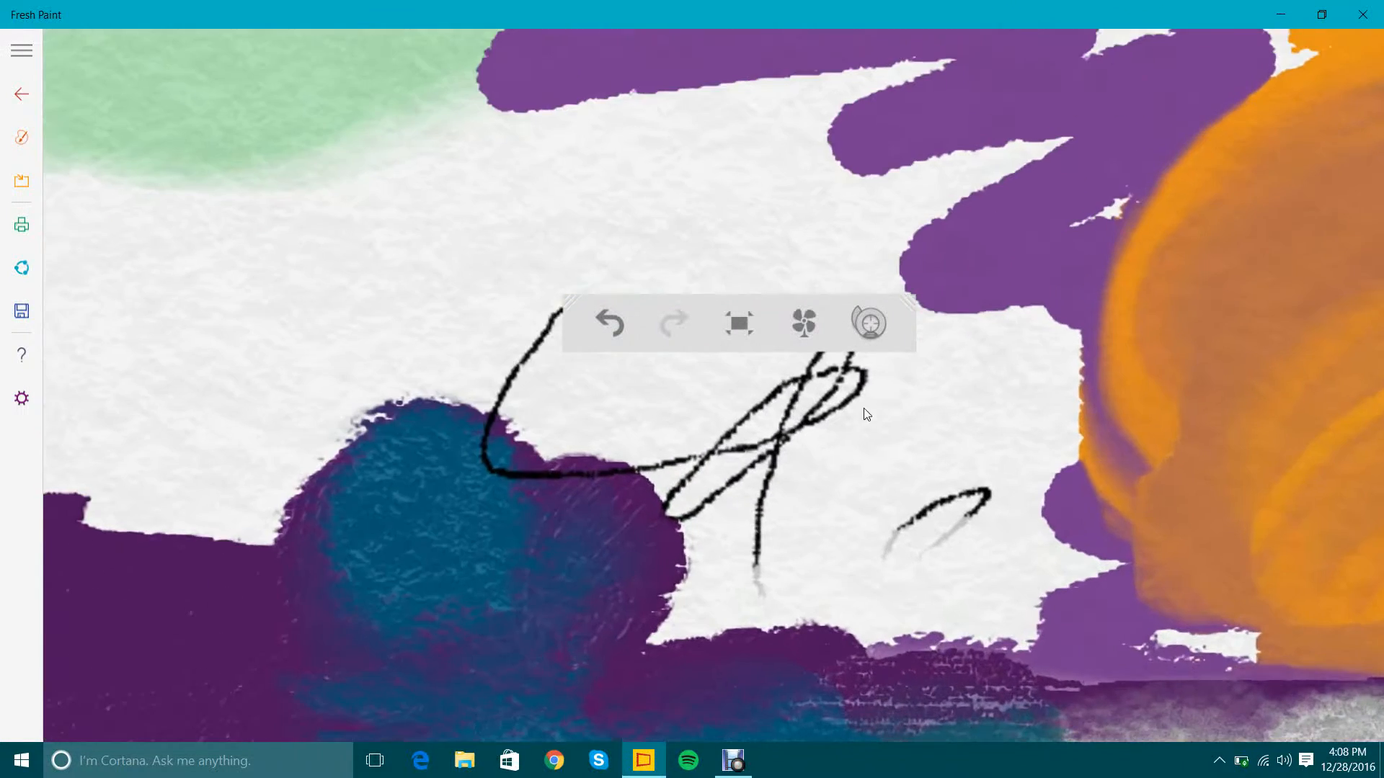
click(731, 328)
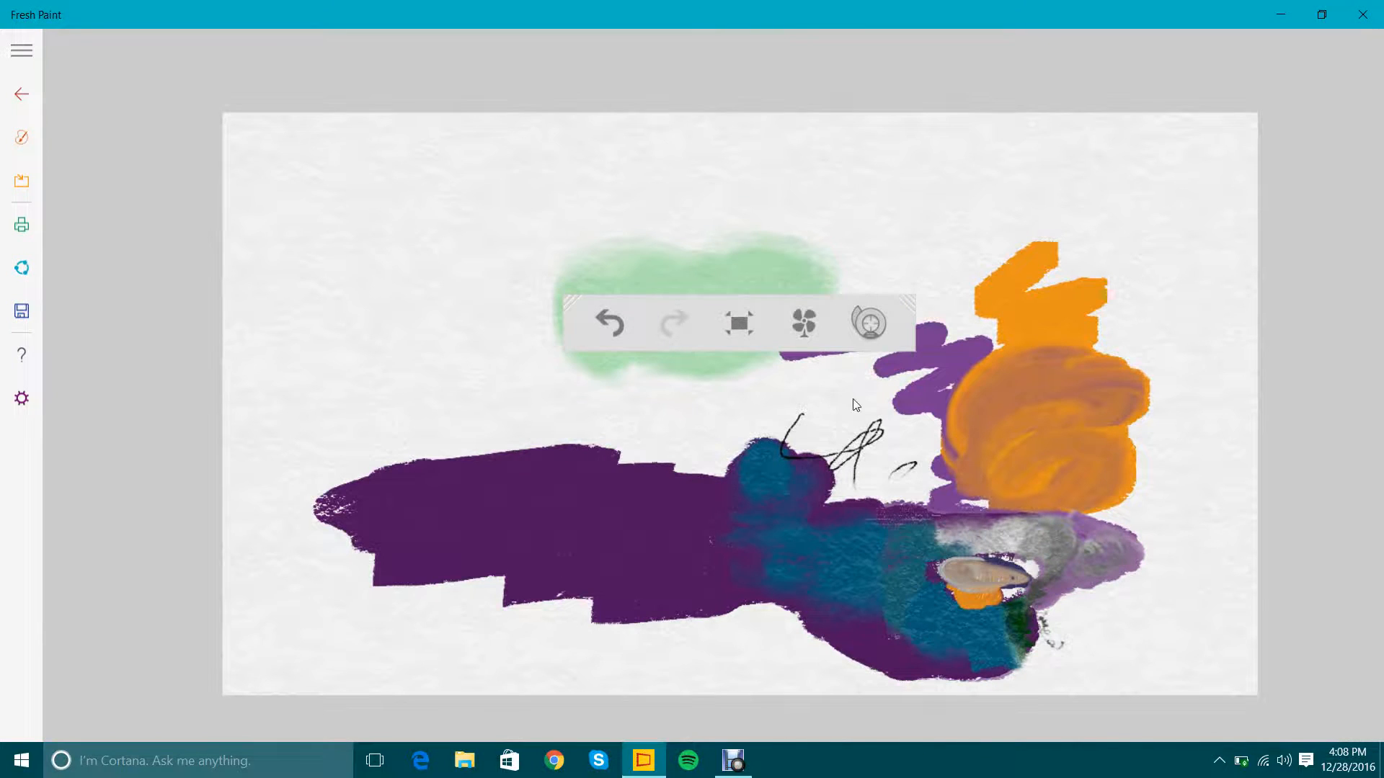
click(739, 324)
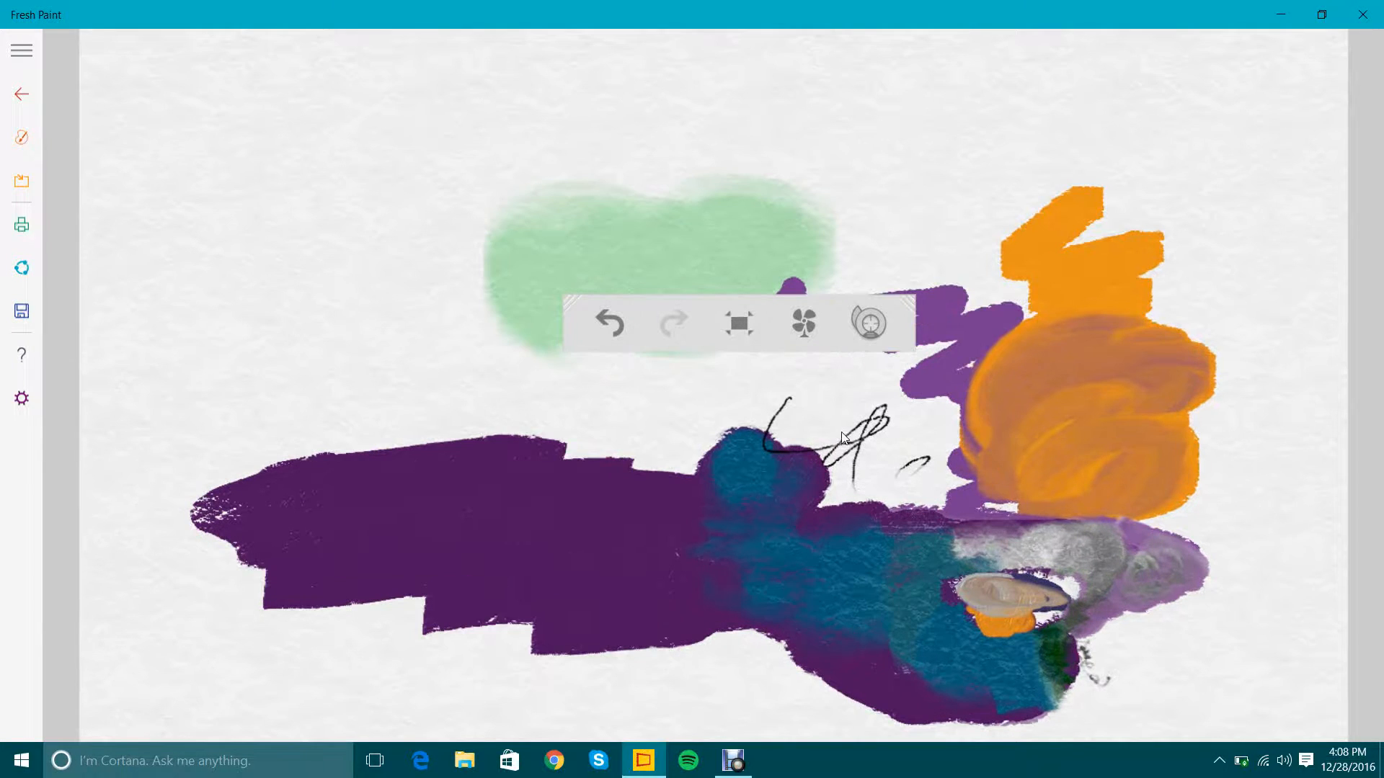
Undo and redo the last gray stroke, and dry the paint with the fan.
click(603, 326)
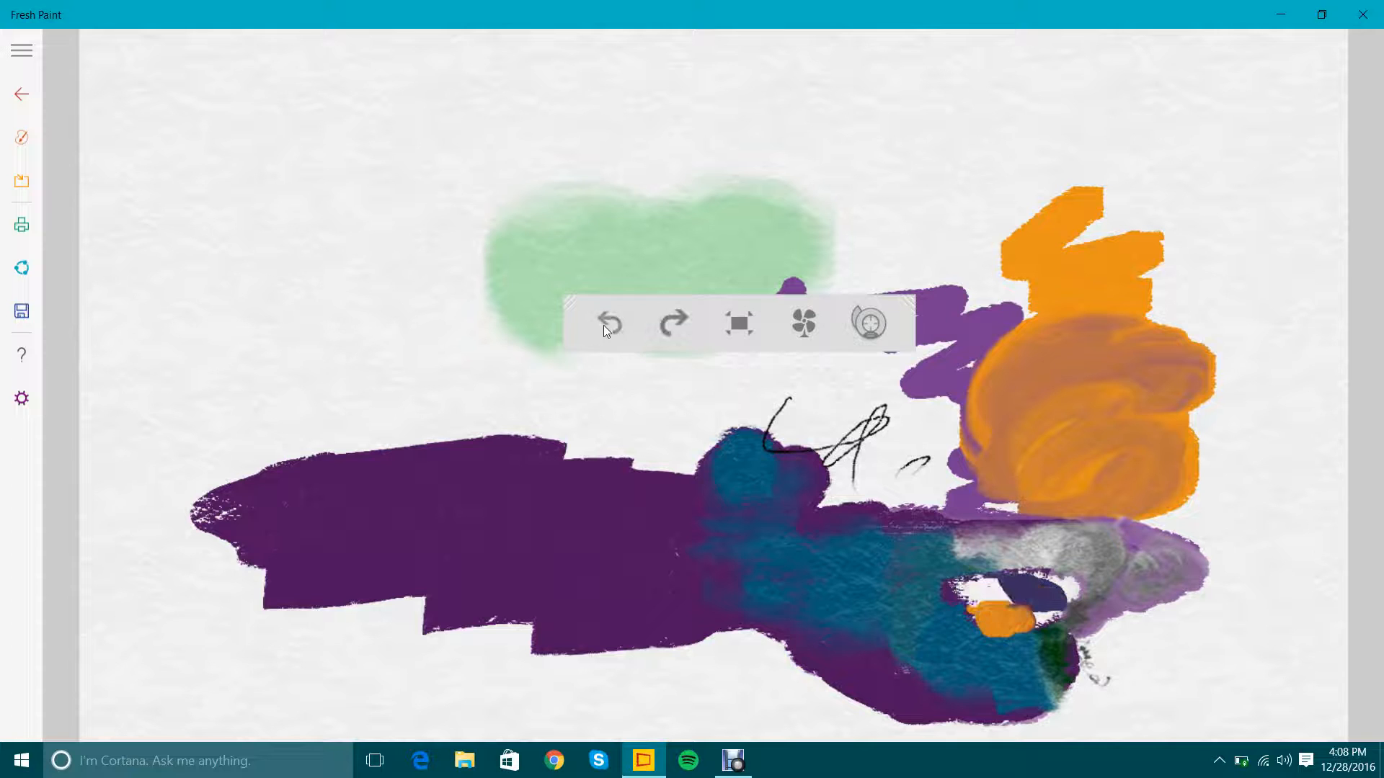
click(687, 340)
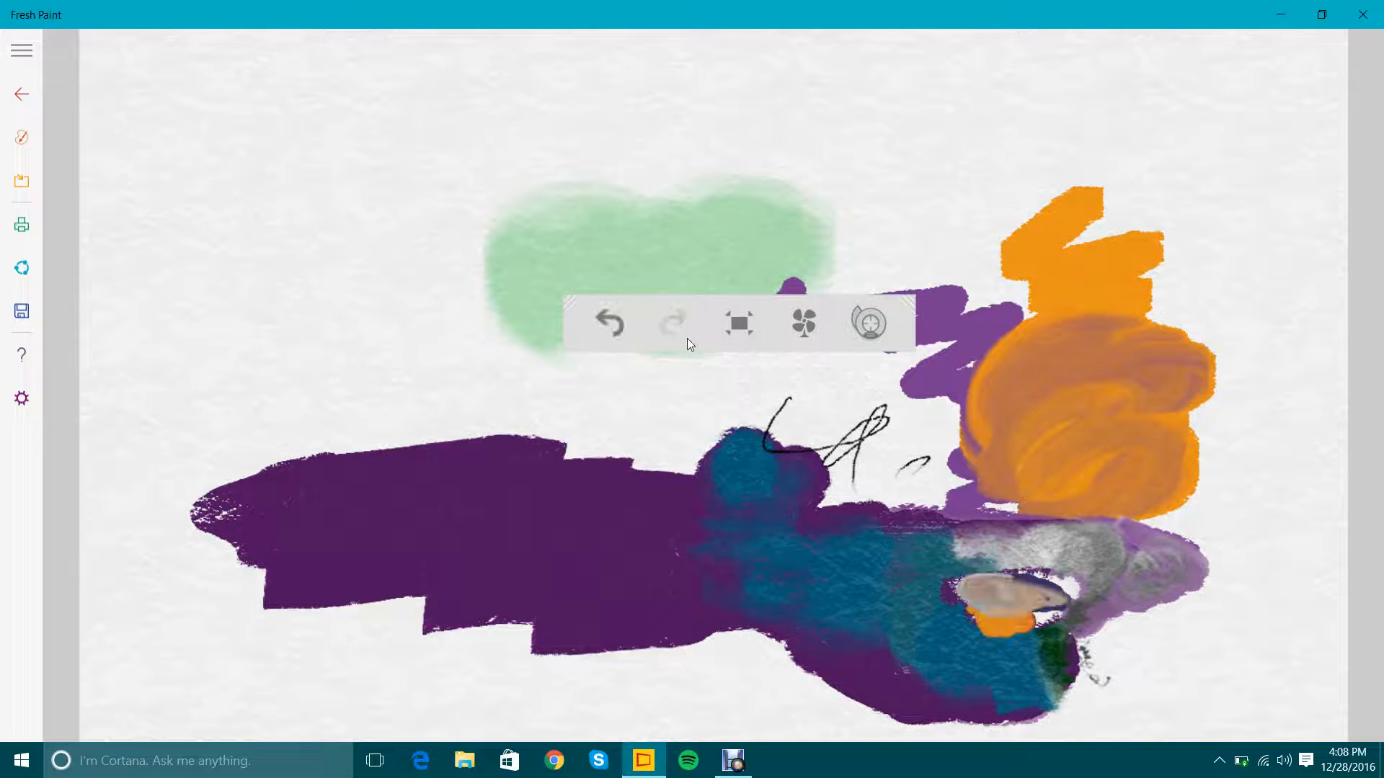
click(805, 324)
Set the eraser to its largest size and try erasing over the gray stroke and the blue area.
click(21, 137)
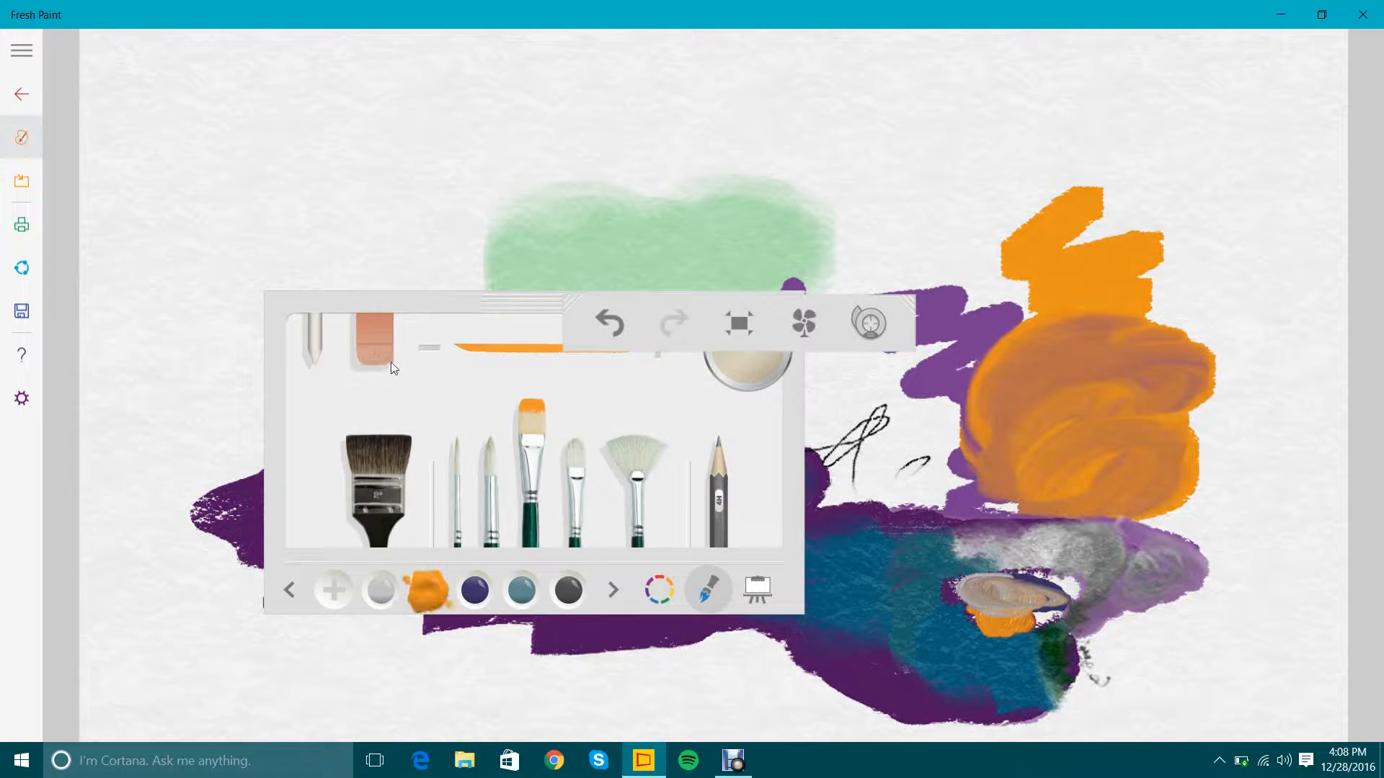
click(375, 346)
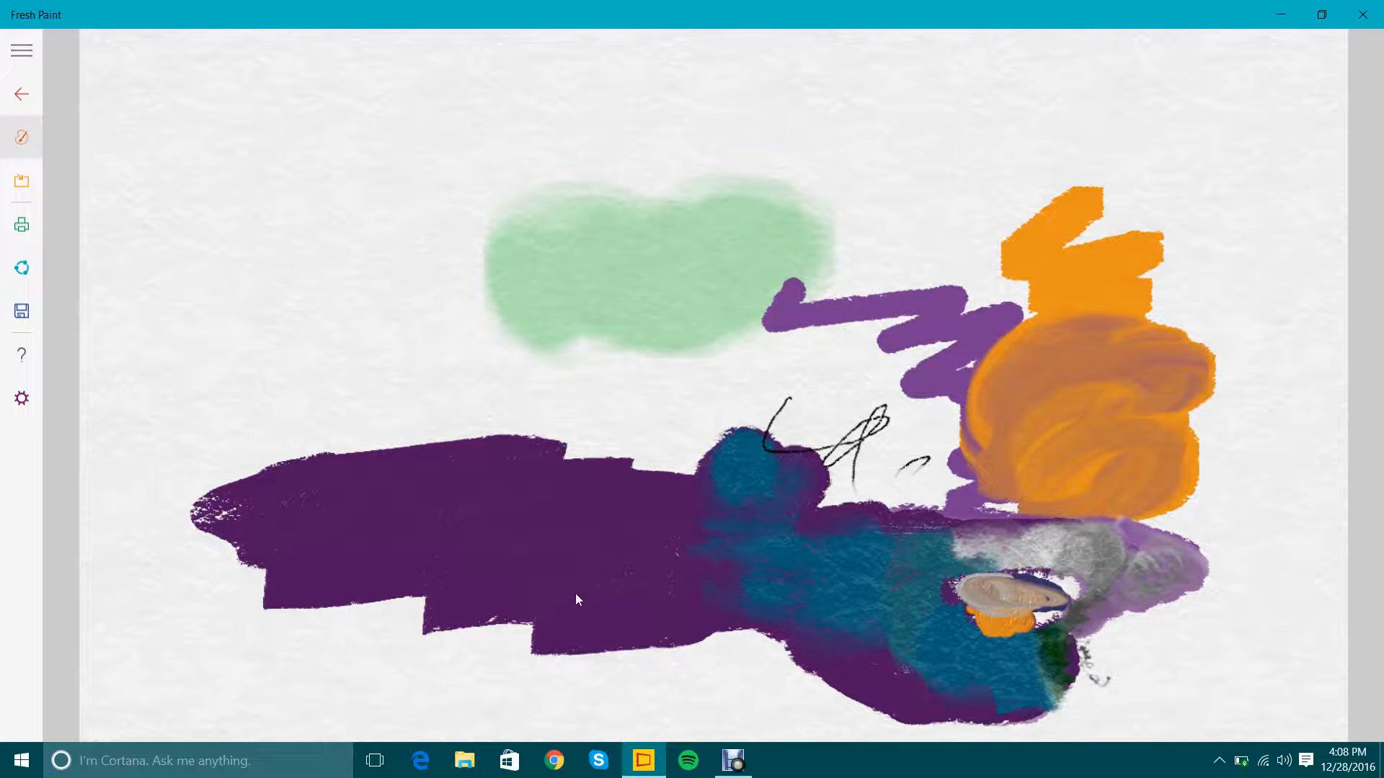
mouse_move(372, 347)
mouse_down()
mouse_move(365, 328)
mouse_move(231, 276)
mouse_up()
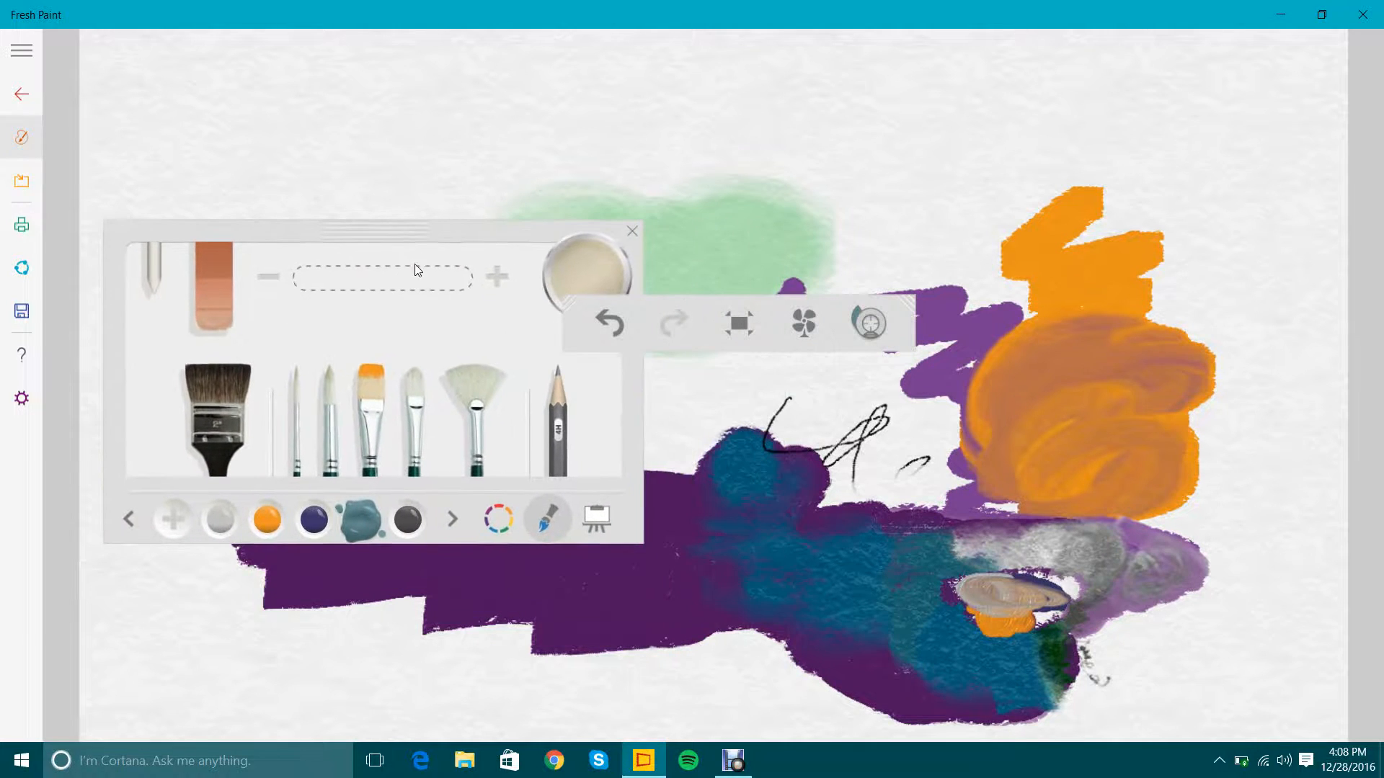
click(496, 273)
drag(981, 586, 992, 611)
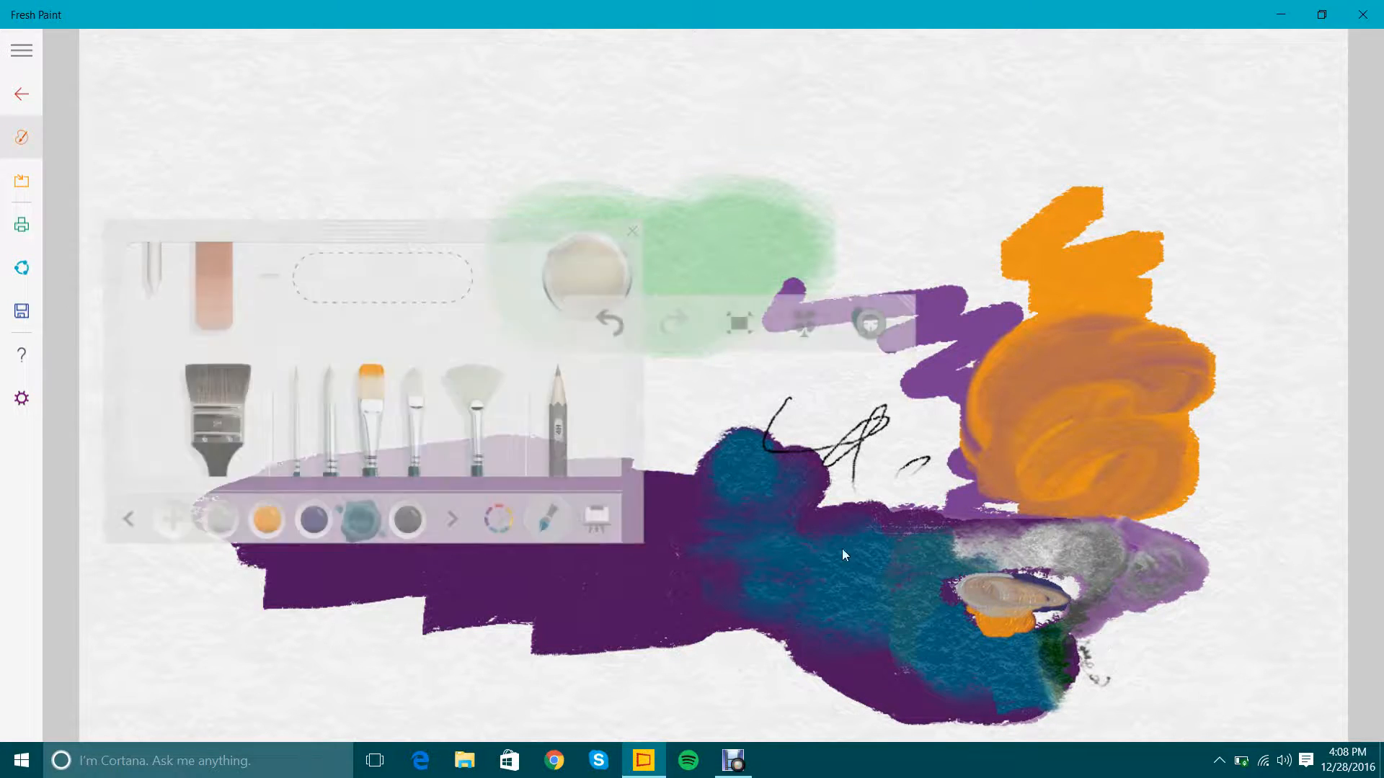
drag(842, 548, 701, 395)
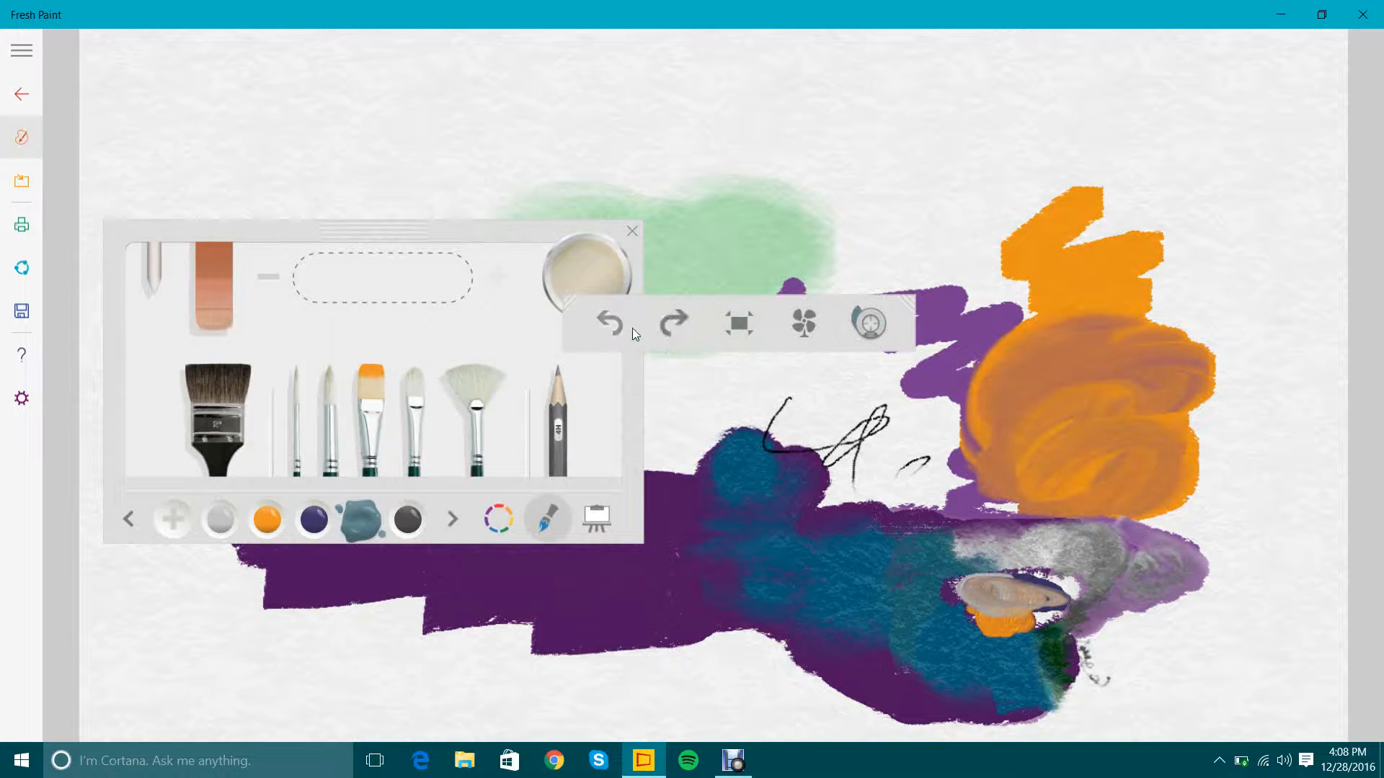
Undo the gray stroke and the orange blob in the small erased area.
click(624, 333)
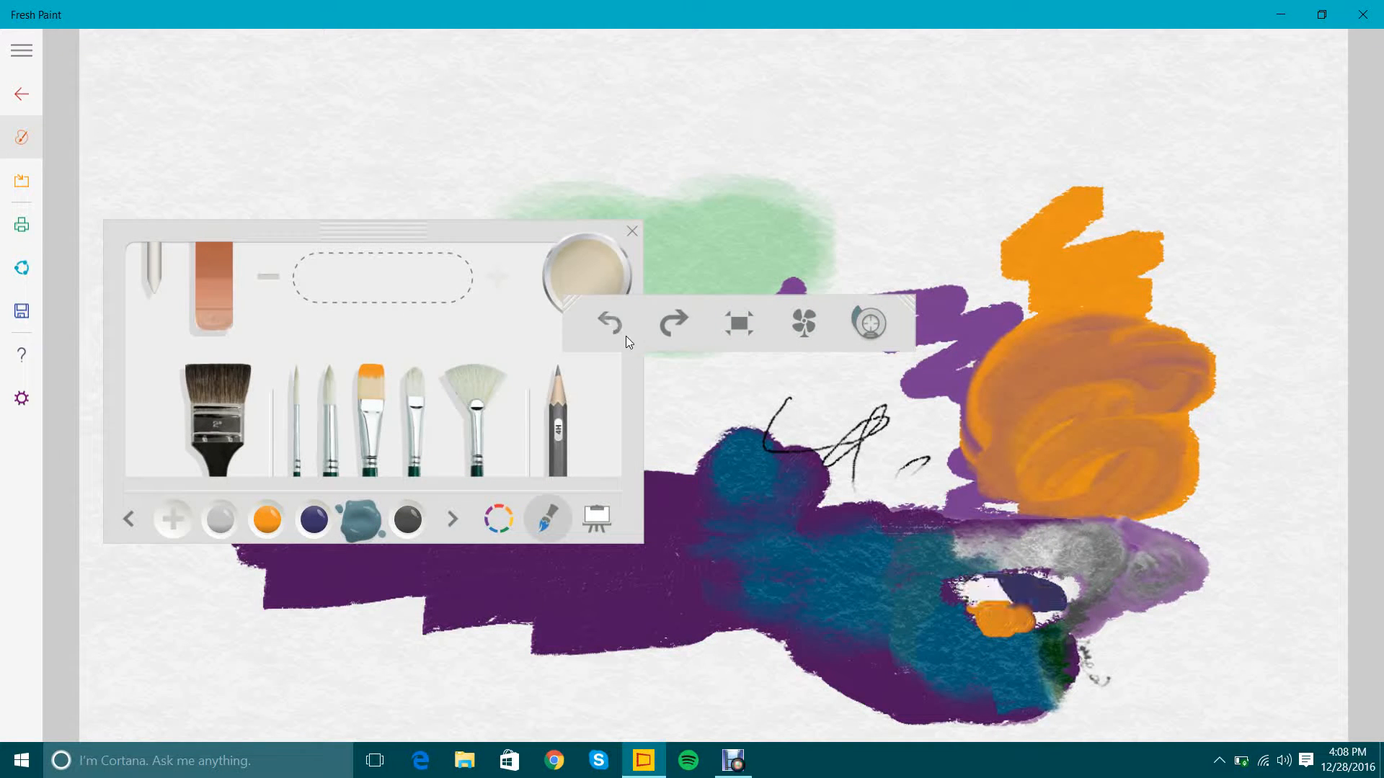
click(626, 335)
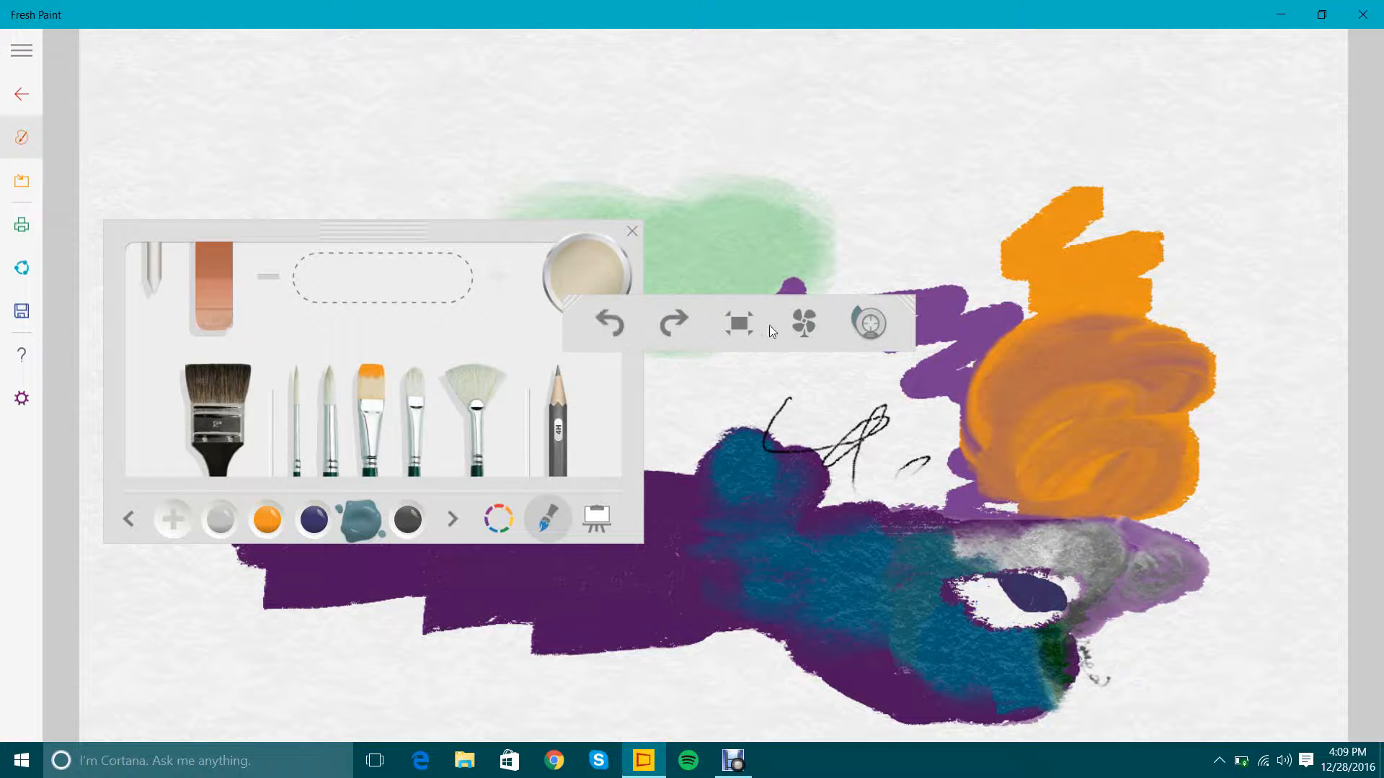
Erase broad swaths through the light green, orange, blue and dark purple areas with the largest eraser.
mouse_move(901, 620)
mouse_down()
mouse_move(910, 556)
mouse_move(905, 569)
mouse_move(755, 604)
mouse_move(534, 563)
mouse_move(505, 497)
mouse_move(596, 362)
mouse_move(488, 309)
mouse_move(838, 237)
mouse_move(1190, 404)
mouse_move(850, 653)
mouse_move(833, 750)
mouse_move(690, 668)
mouse_move(335, 621)
mouse_move(216, 511)
mouse_move(562, 497)
mouse_up()
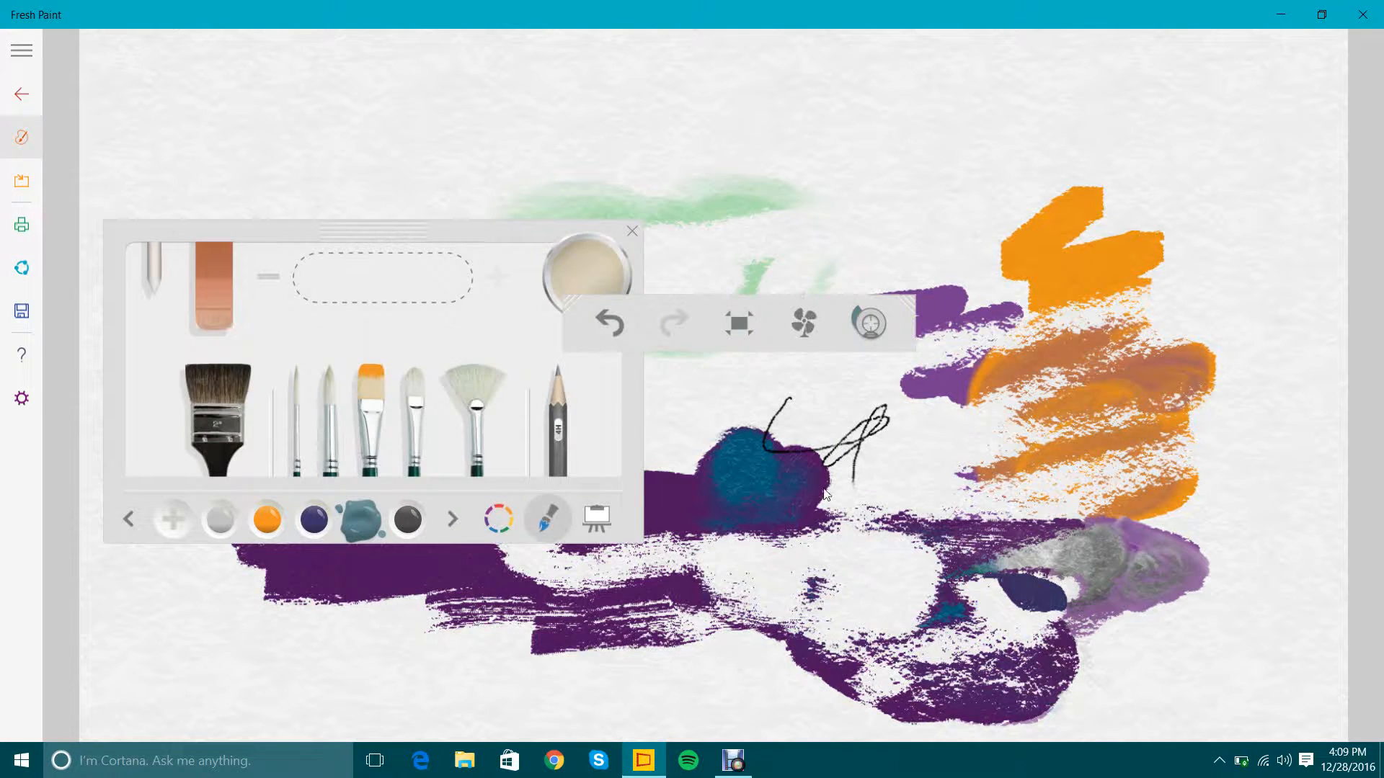
drag(712, 460, 650, 484)
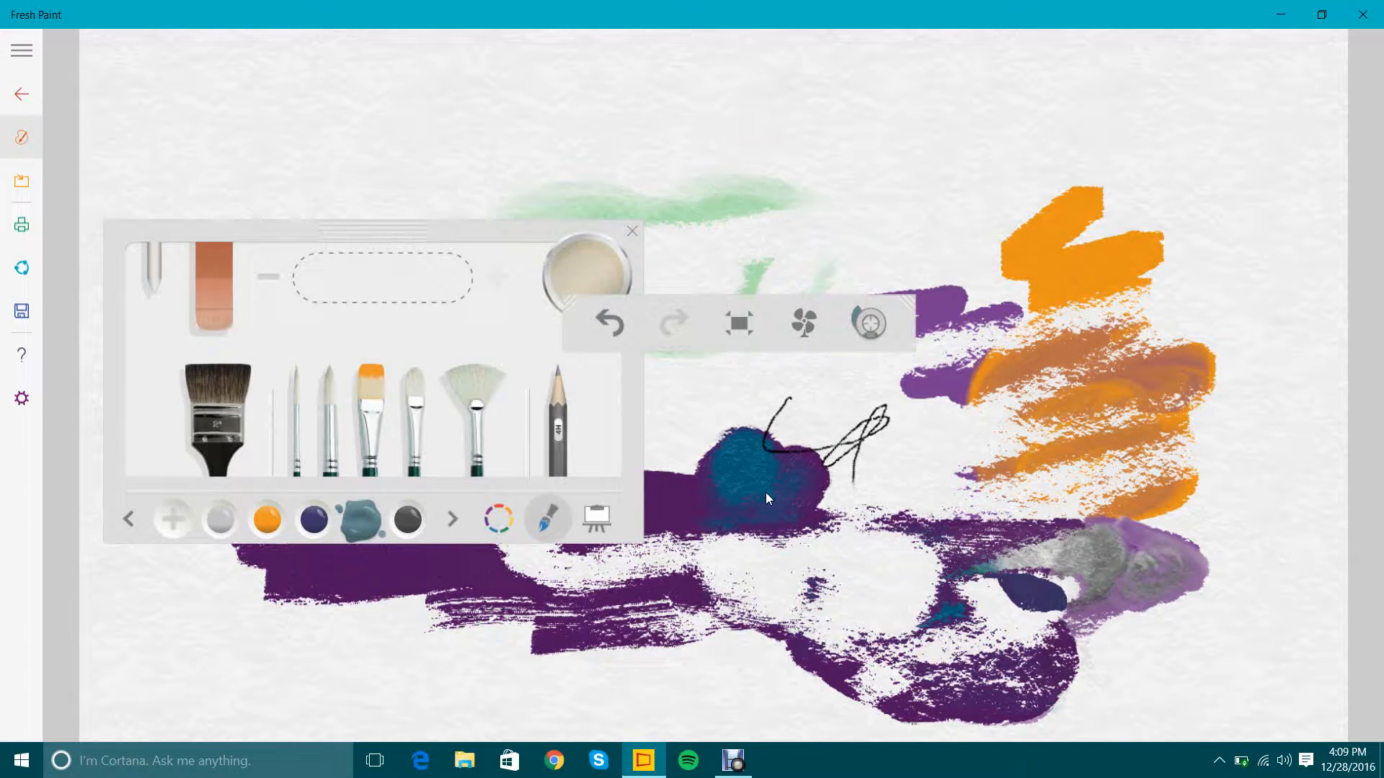
Clear all paint from the drawing surface and wipe the color mixing palette clean.
click(590, 518)
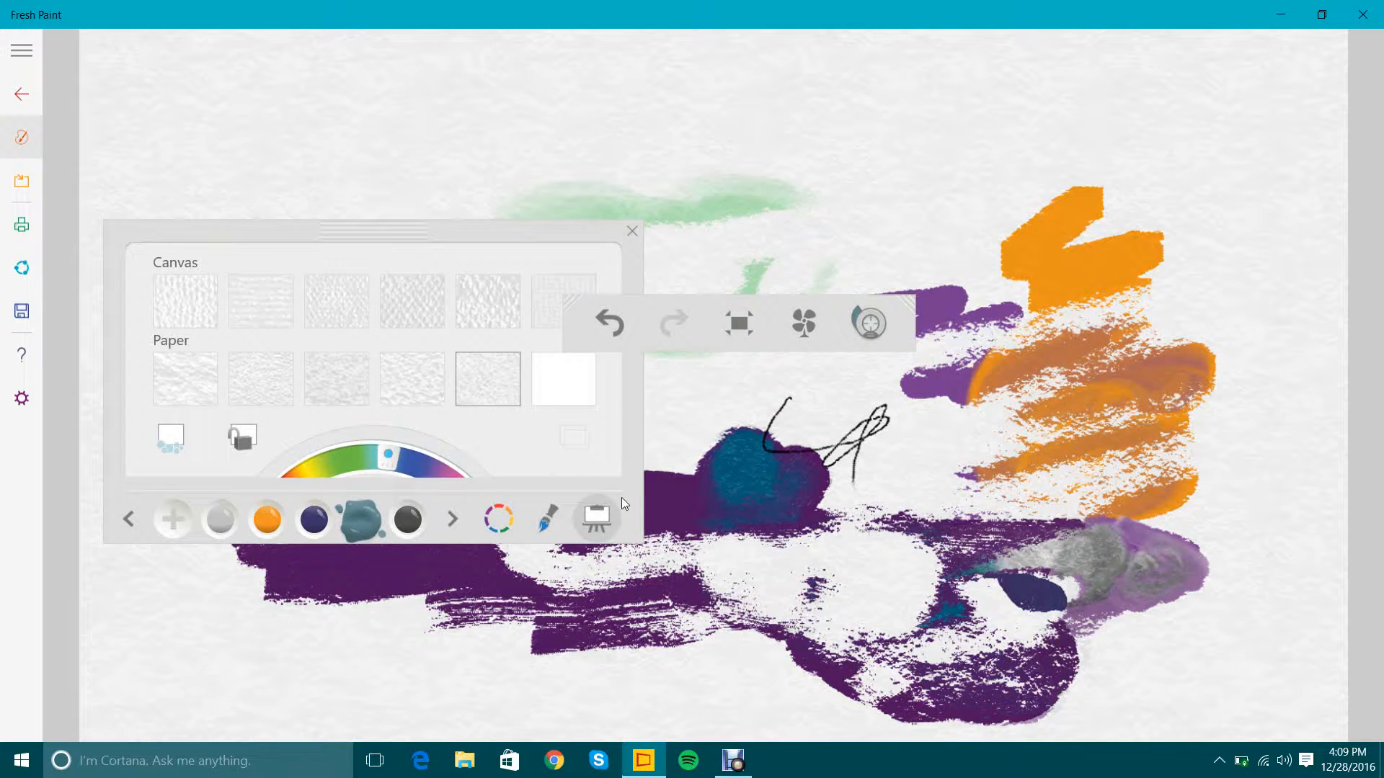
click(160, 442)
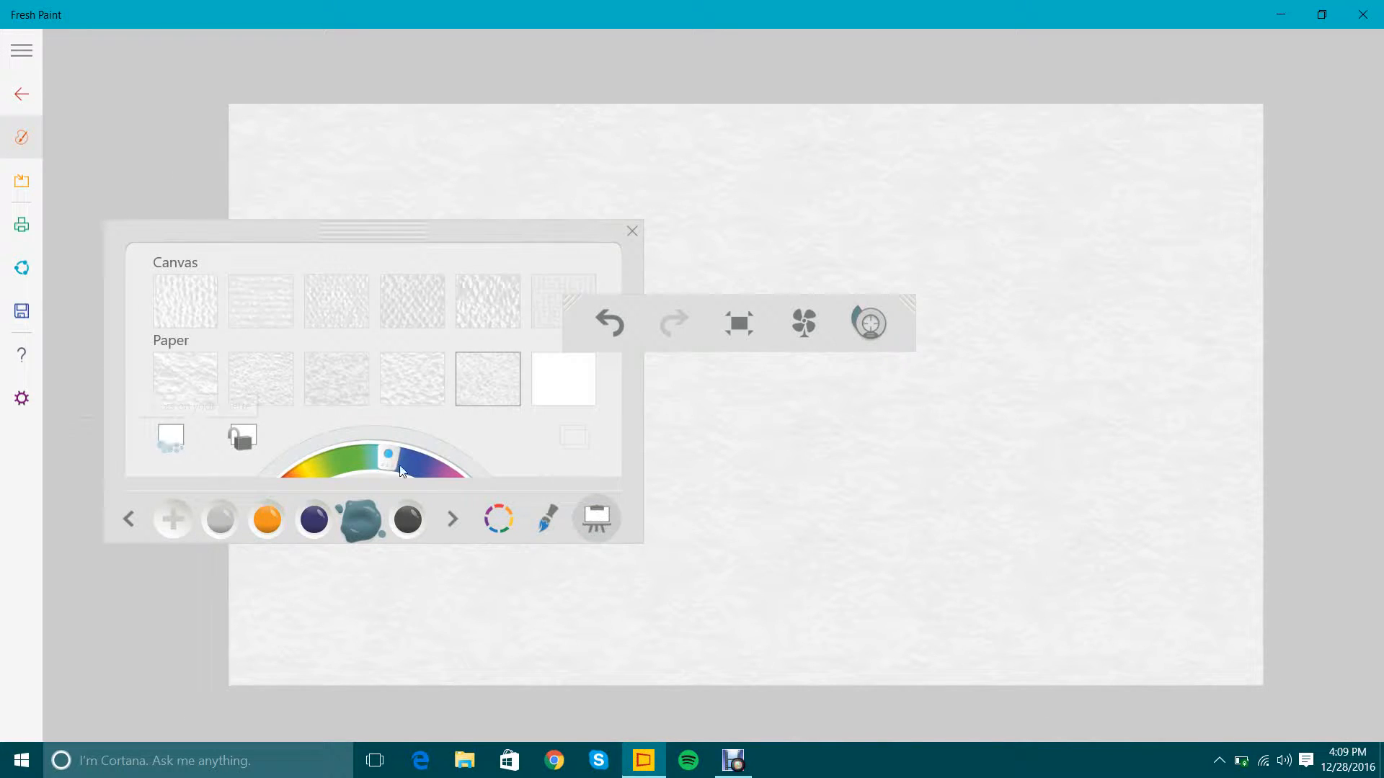
click(545, 522)
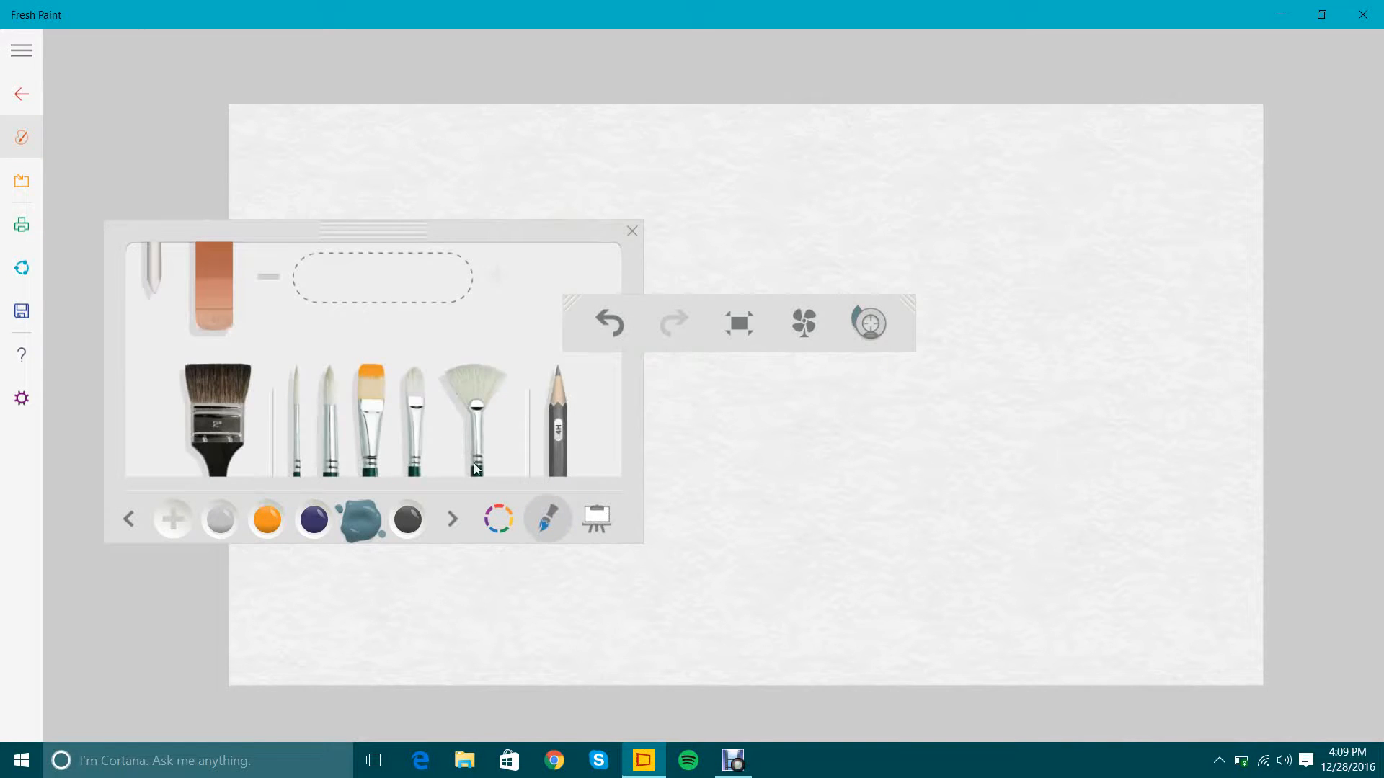
click(378, 416)
drag(561, 237, 699, 88)
click(642, 366)
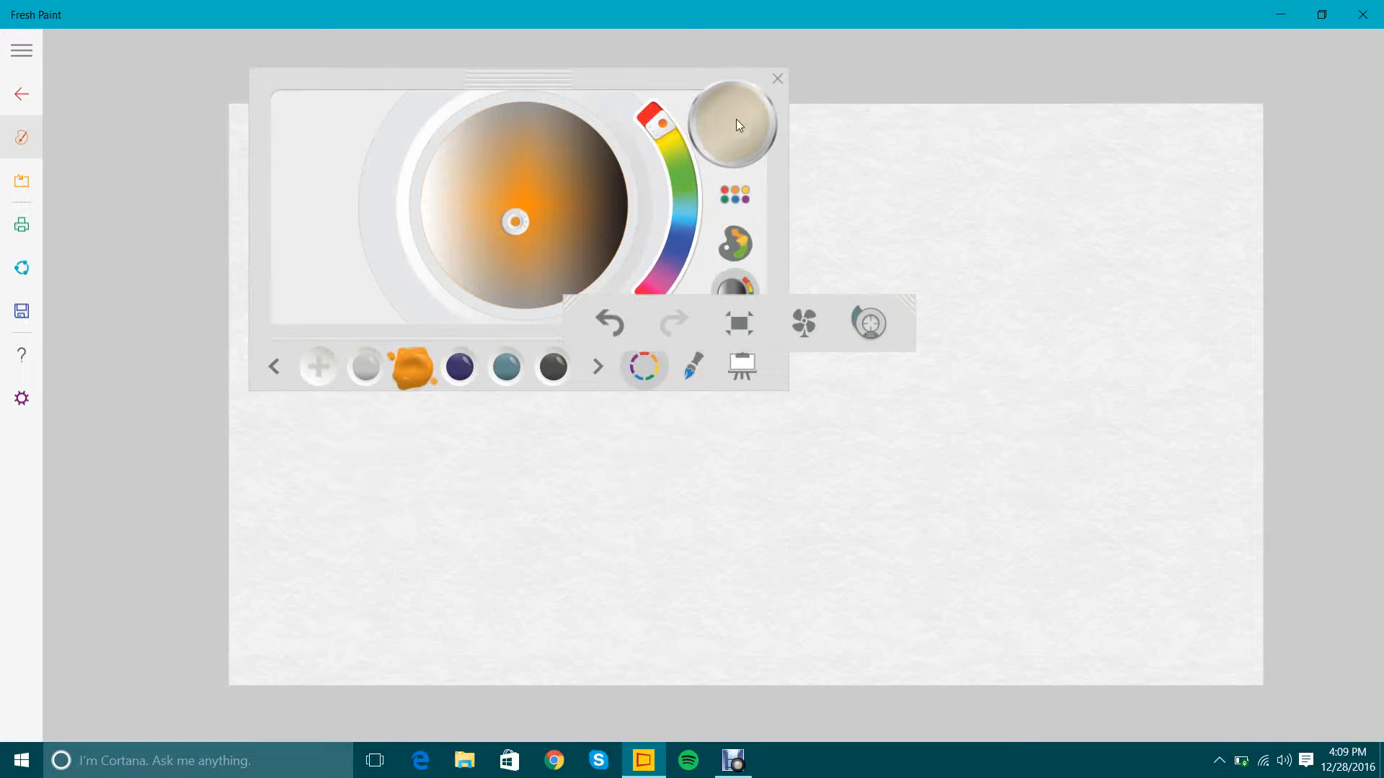
click(733, 142)
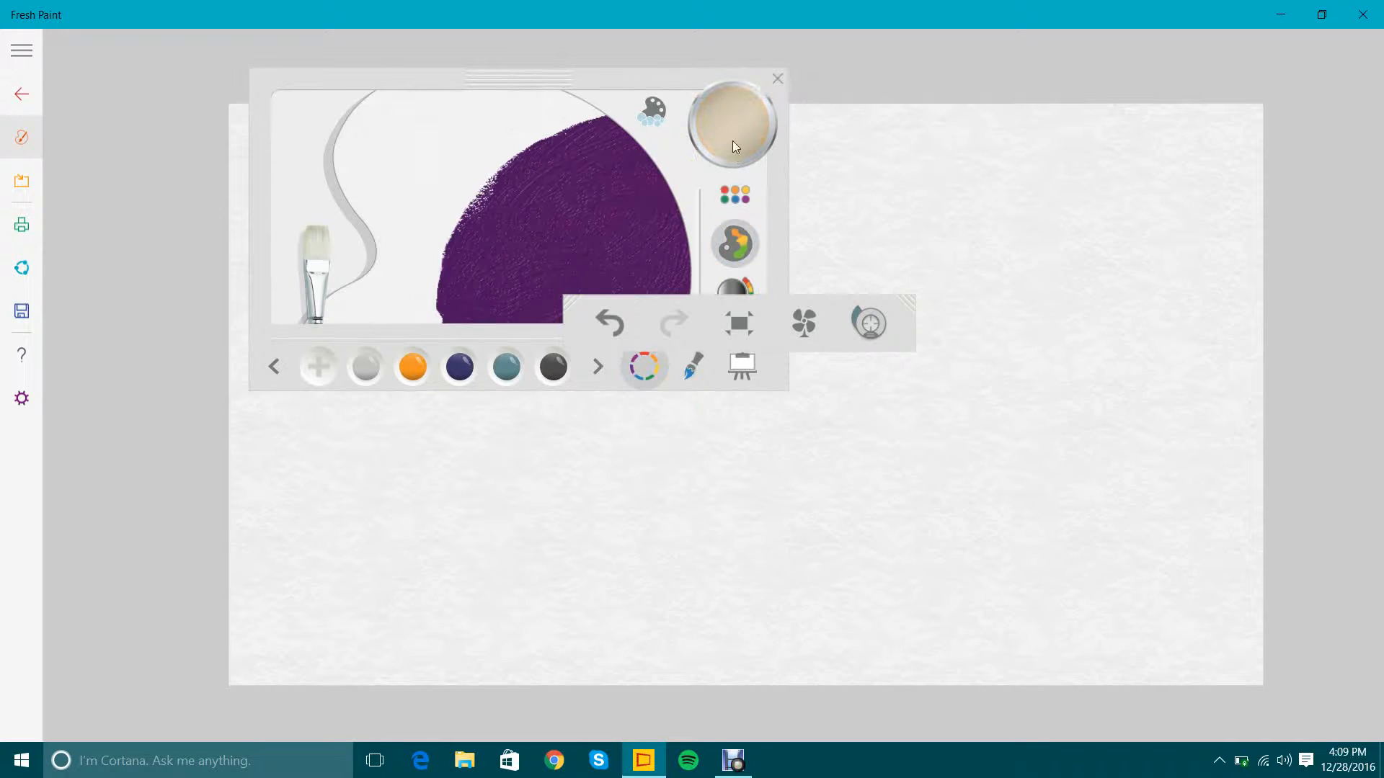
click(659, 116)
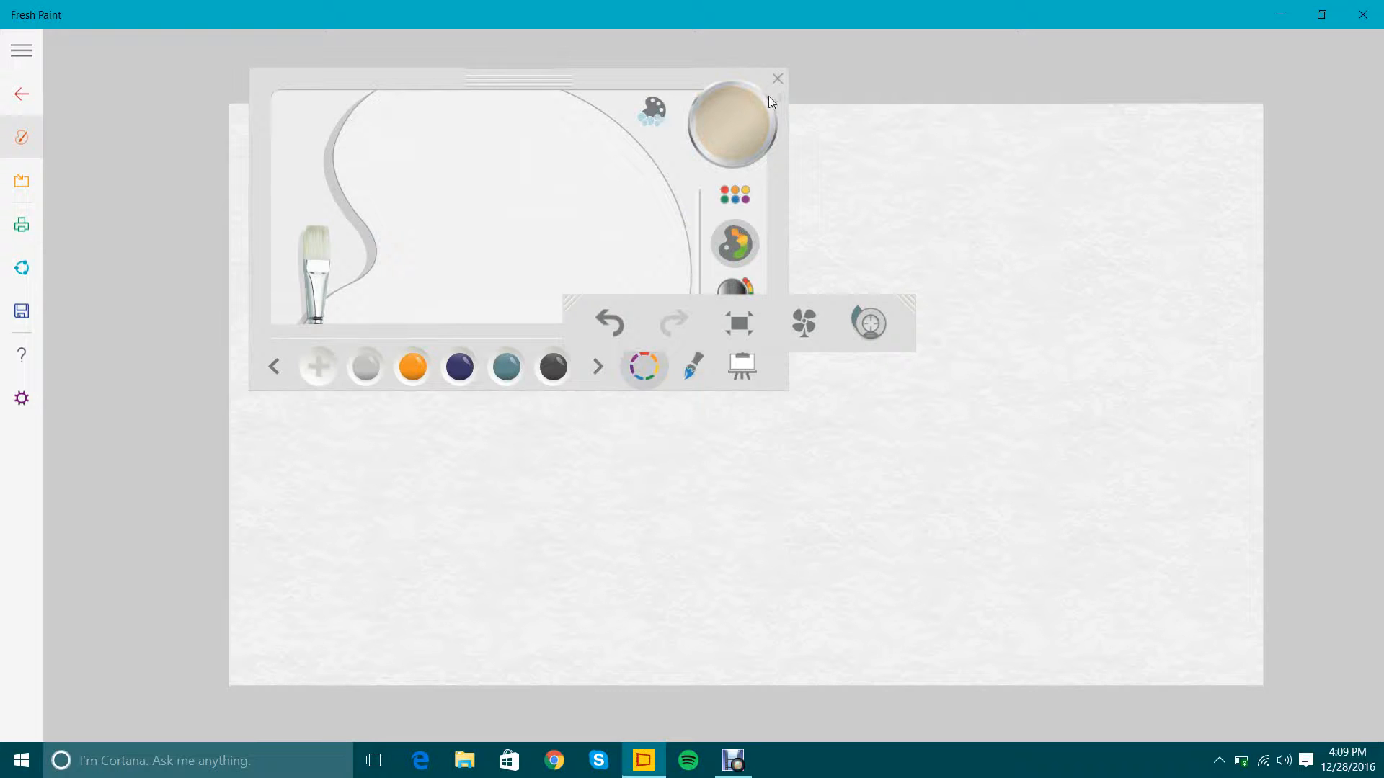
click(779, 77)
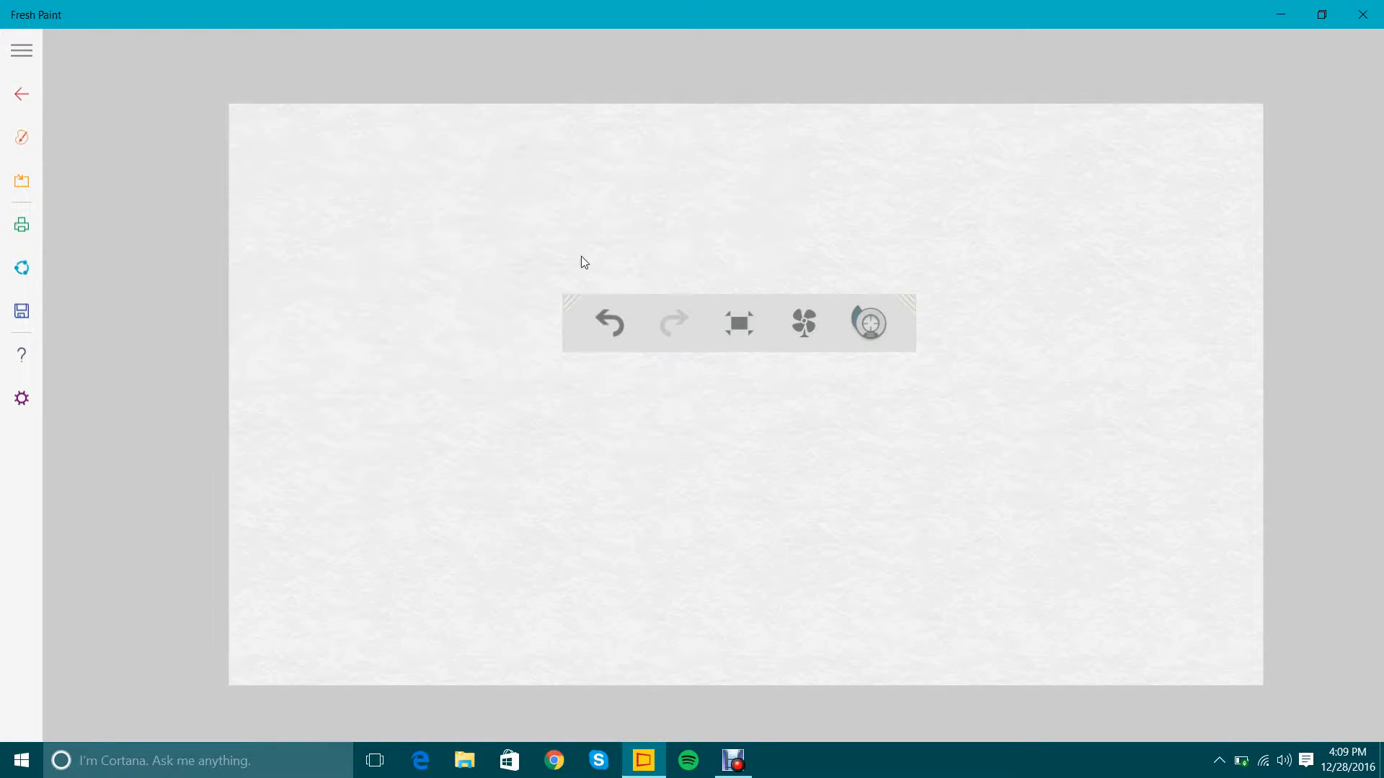
Try the Canvas surface textures in order, from the first one to the fine weave at the end of the row.
click(22, 137)
click(729, 359)
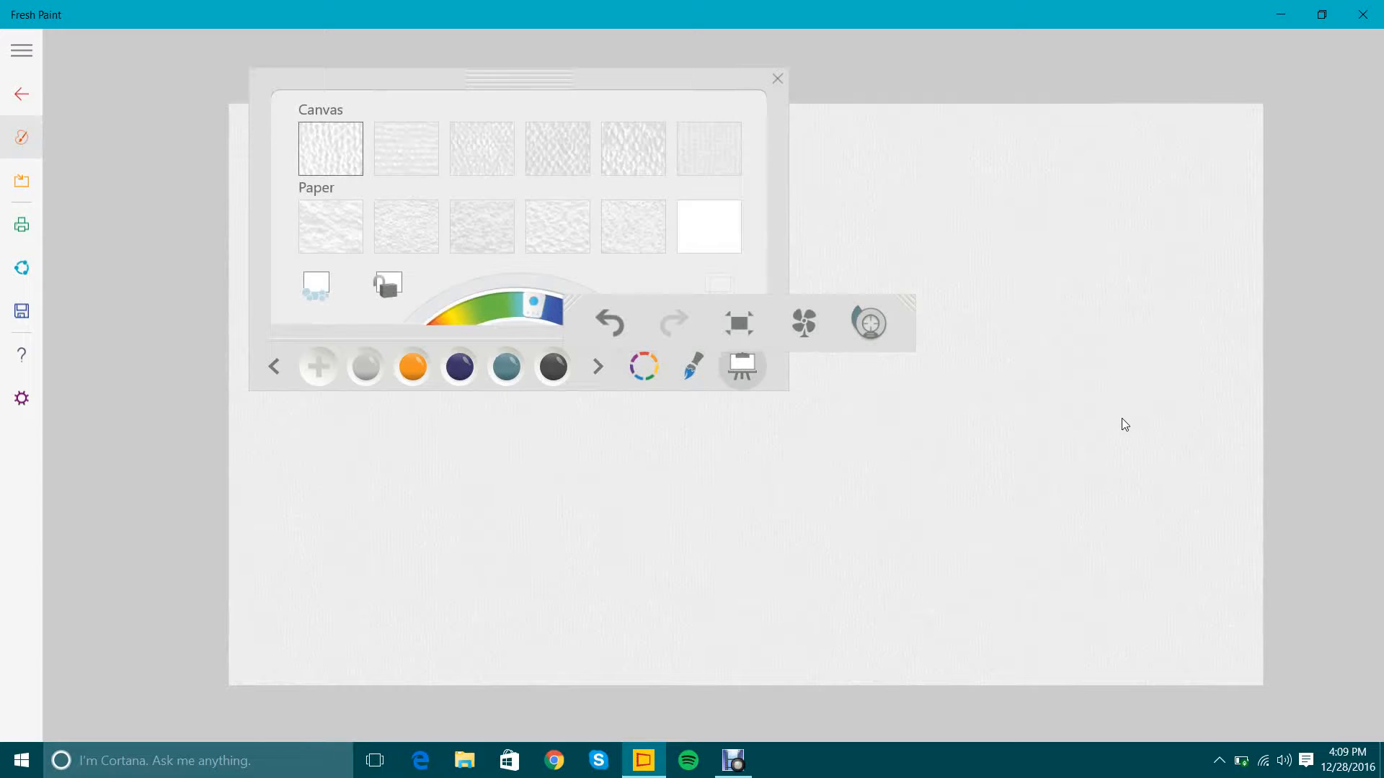
scroll(844, 598, up, 5)
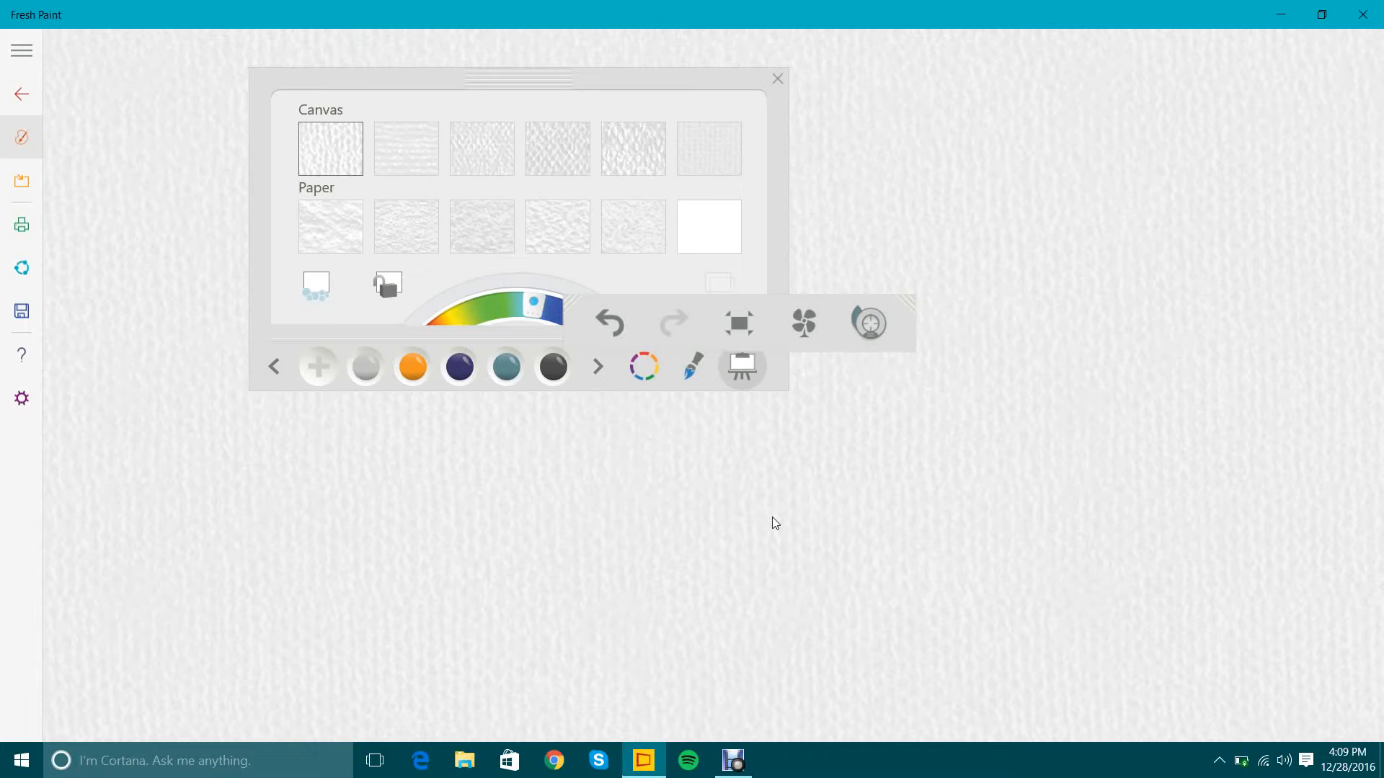
click(394, 139)
click(493, 153)
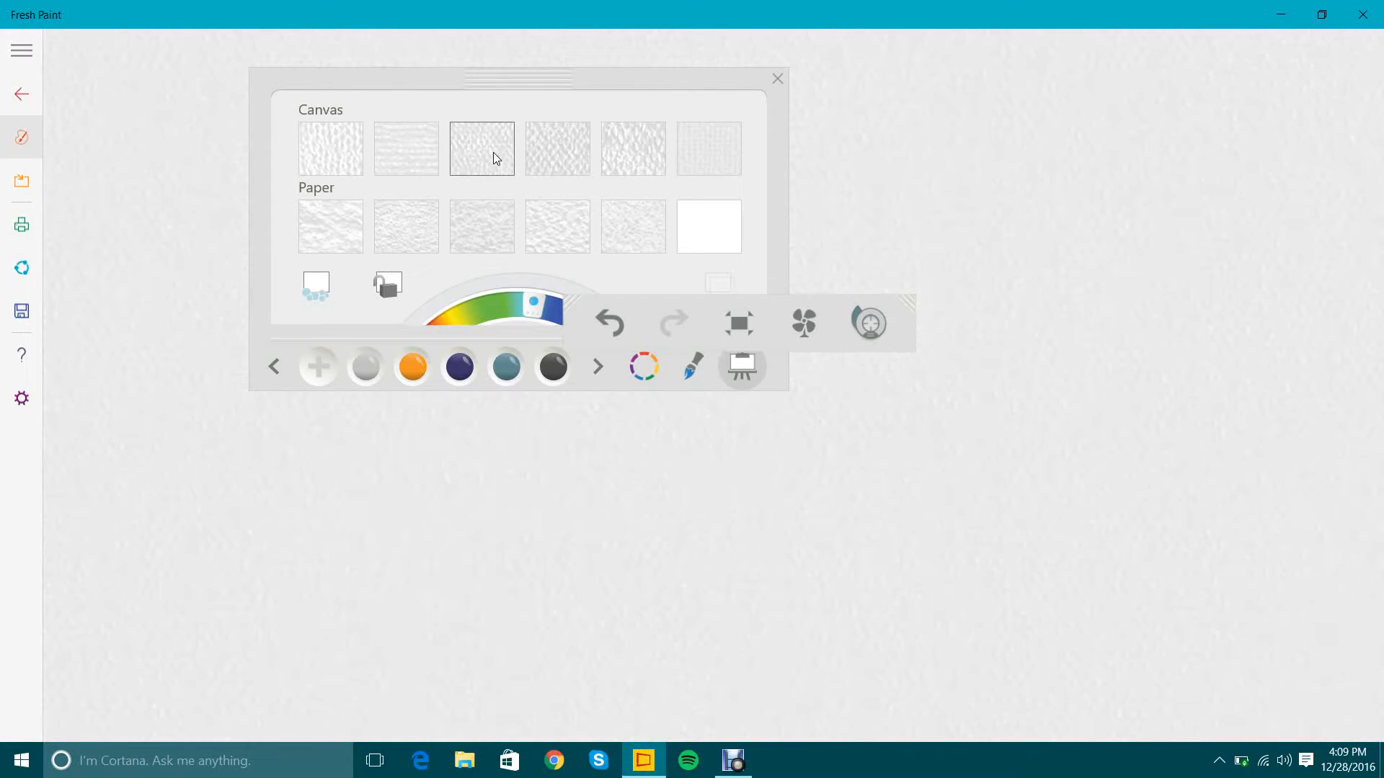
click(579, 140)
click(637, 144)
click(698, 142)
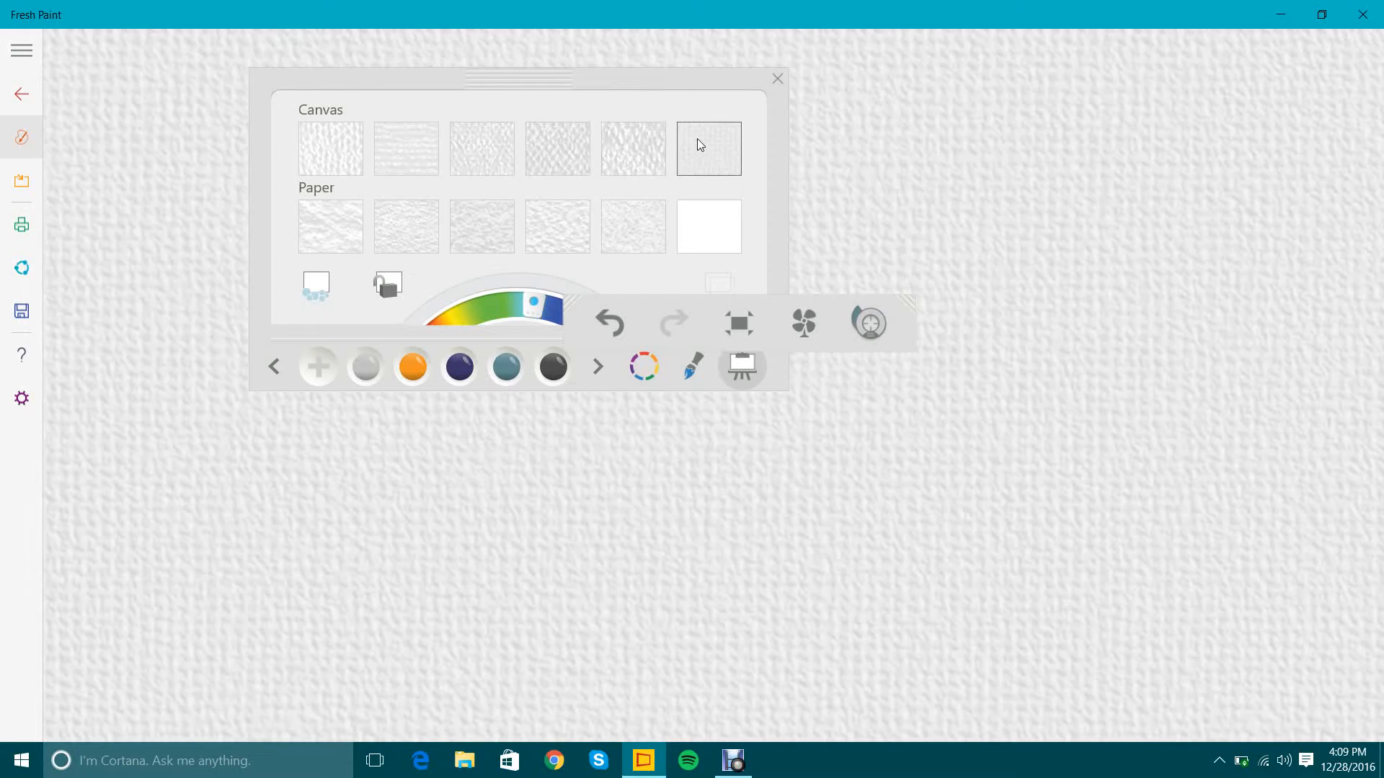
Try the Canvas surface textures again in reverse order, back to the first one.
click(610, 162)
click(553, 156)
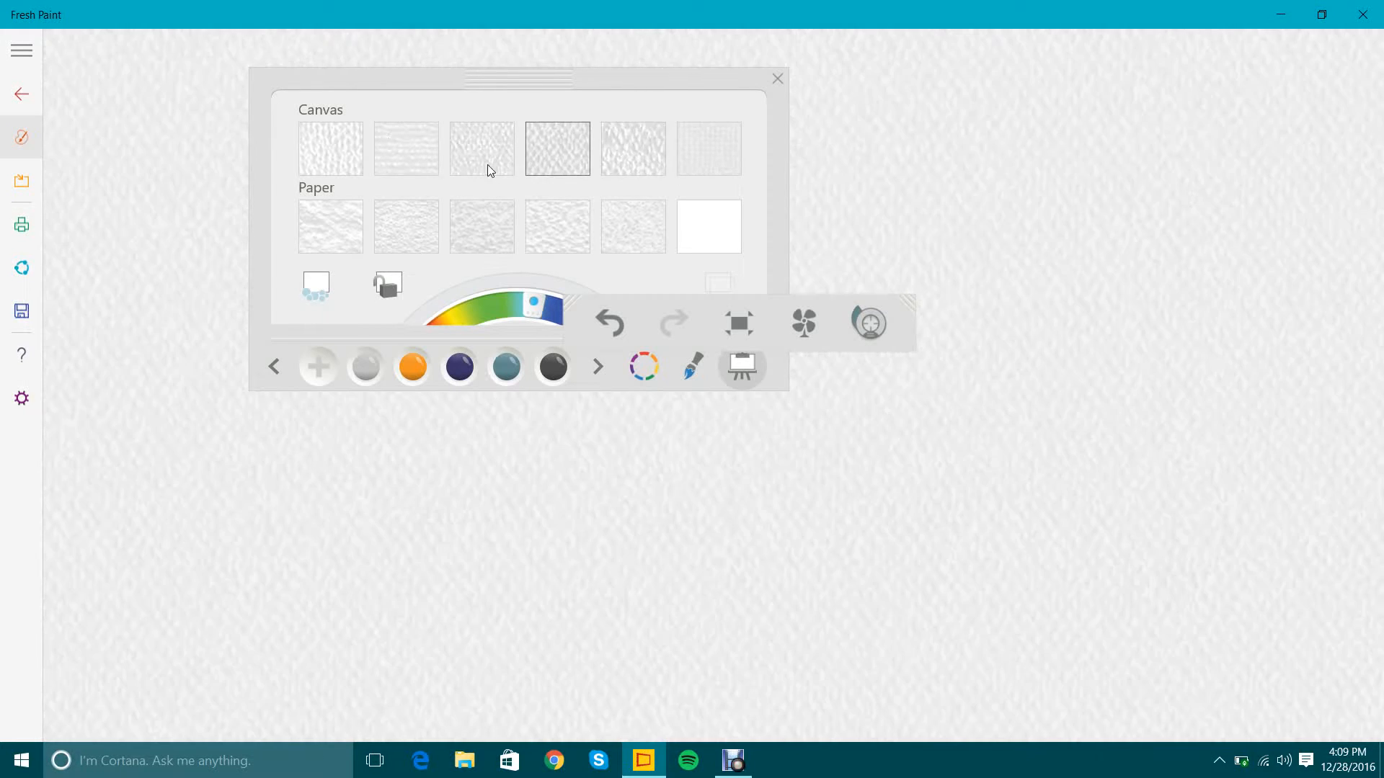
click(486, 164)
click(412, 152)
click(349, 138)
Try each Paper surface texture in order, from the roughest one to the plain white paper.
click(360, 232)
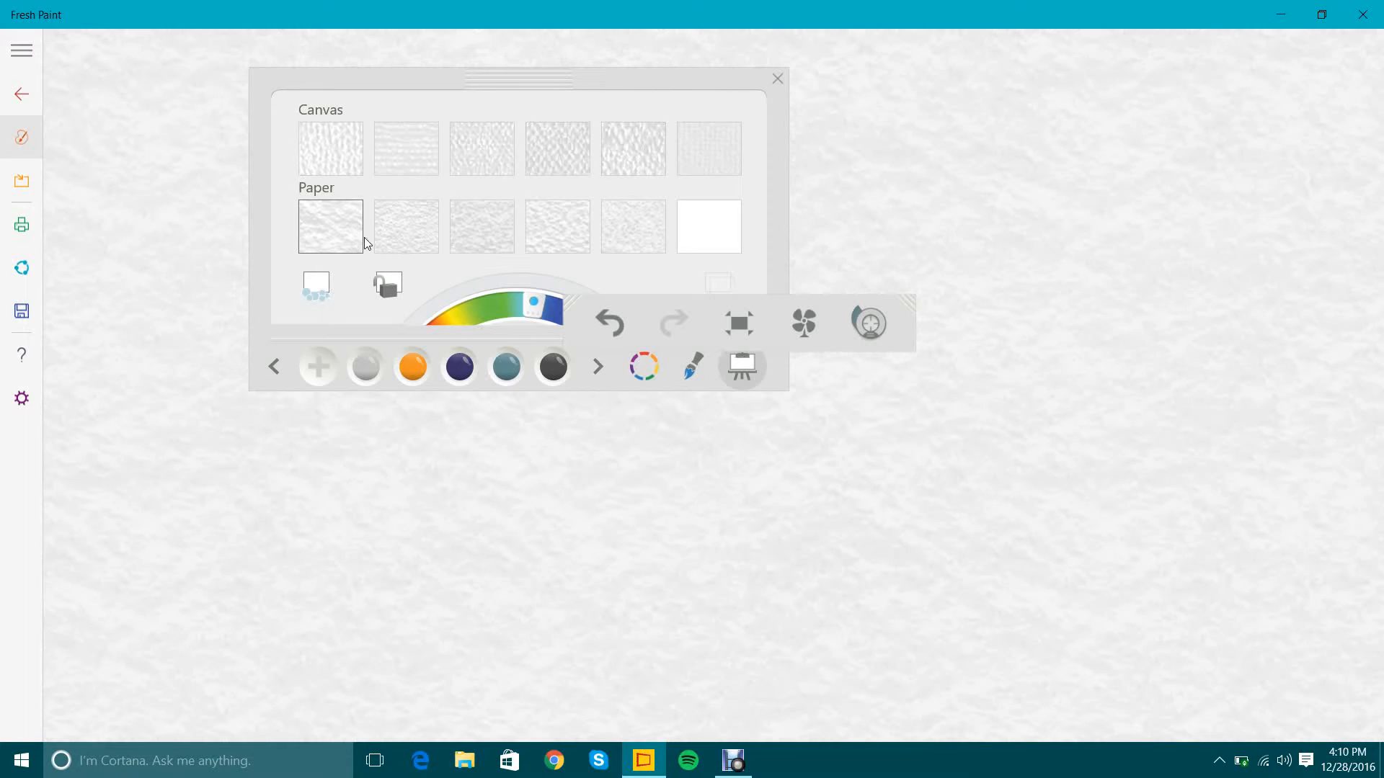
click(405, 235)
click(504, 235)
click(573, 244)
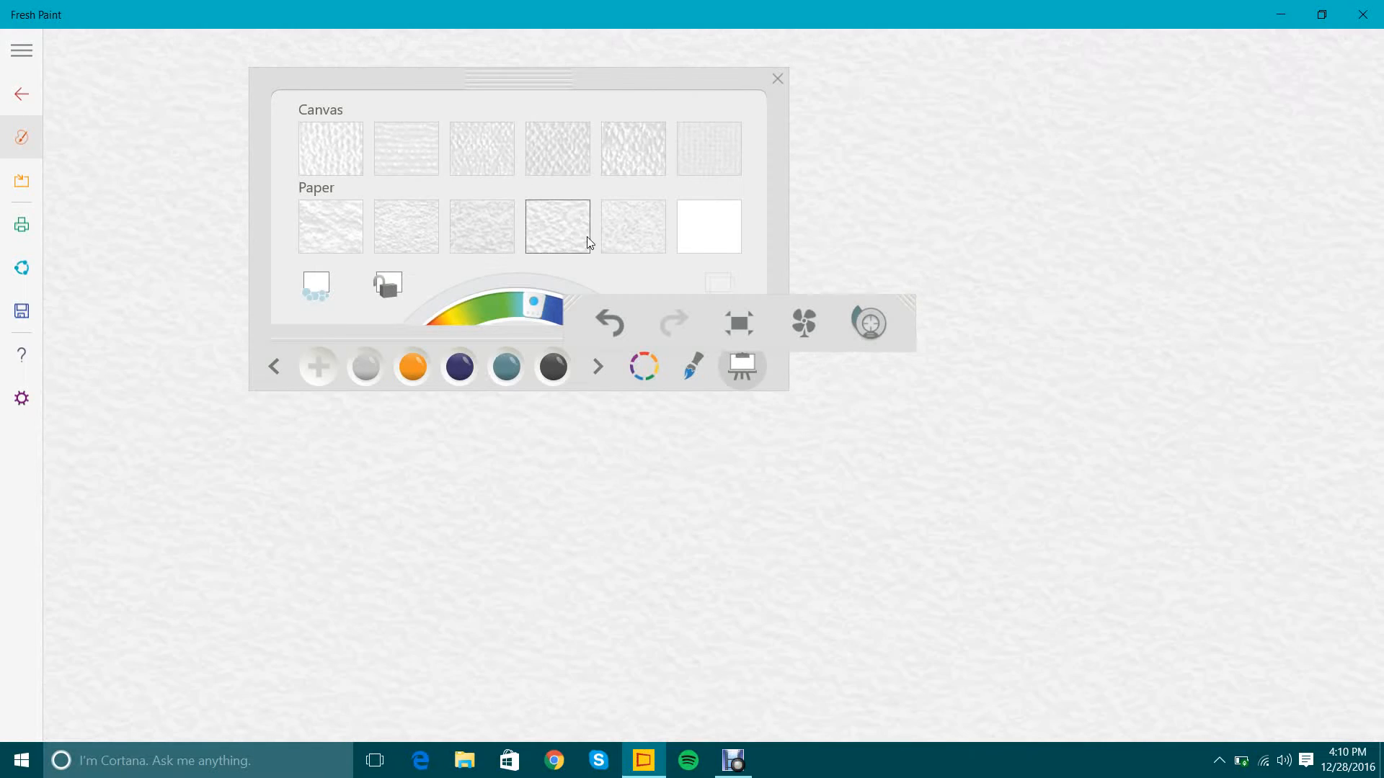
click(622, 235)
click(703, 224)
Go back through the Paper surface textures and settle on the plain white paper.
click(626, 240)
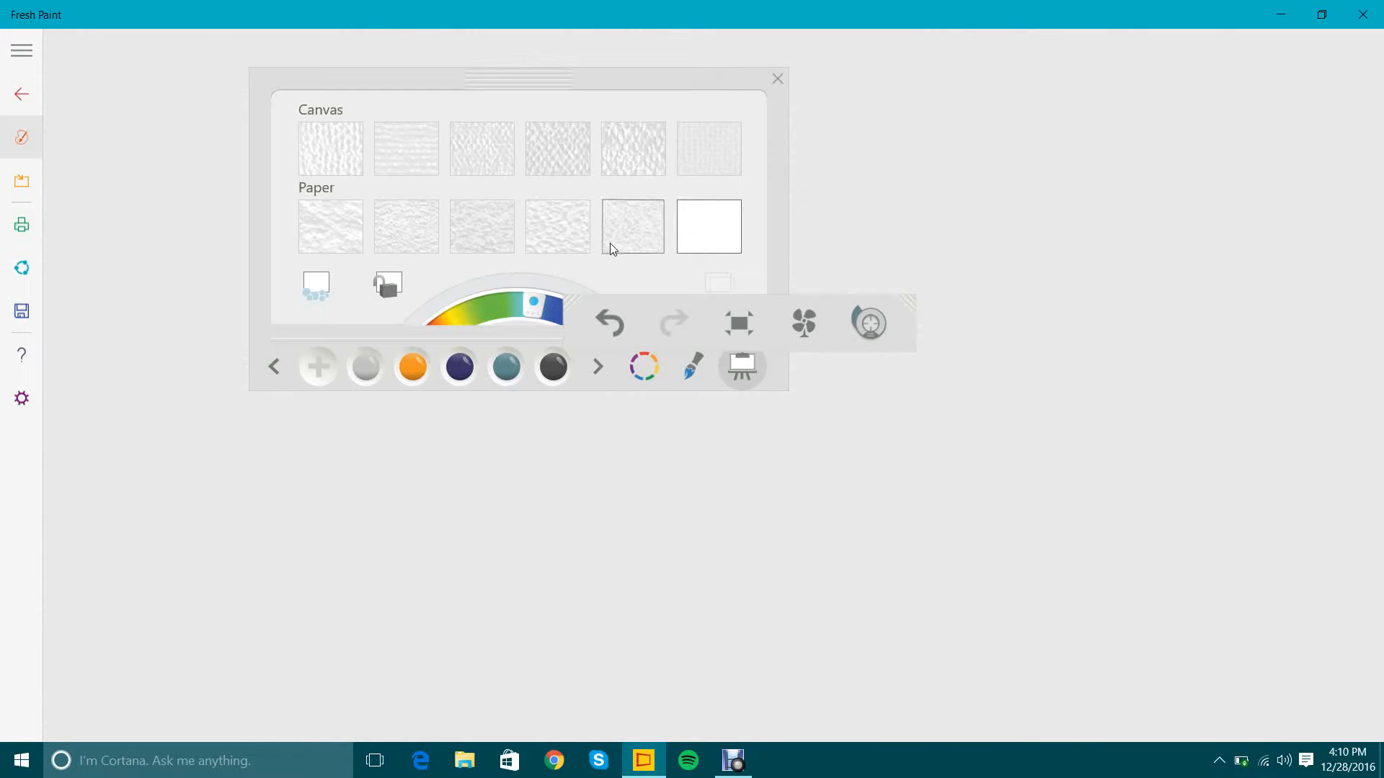
click(557, 246)
click(490, 245)
click(414, 234)
drag(362, 222, 351, 201)
click(353, 211)
click(411, 211)
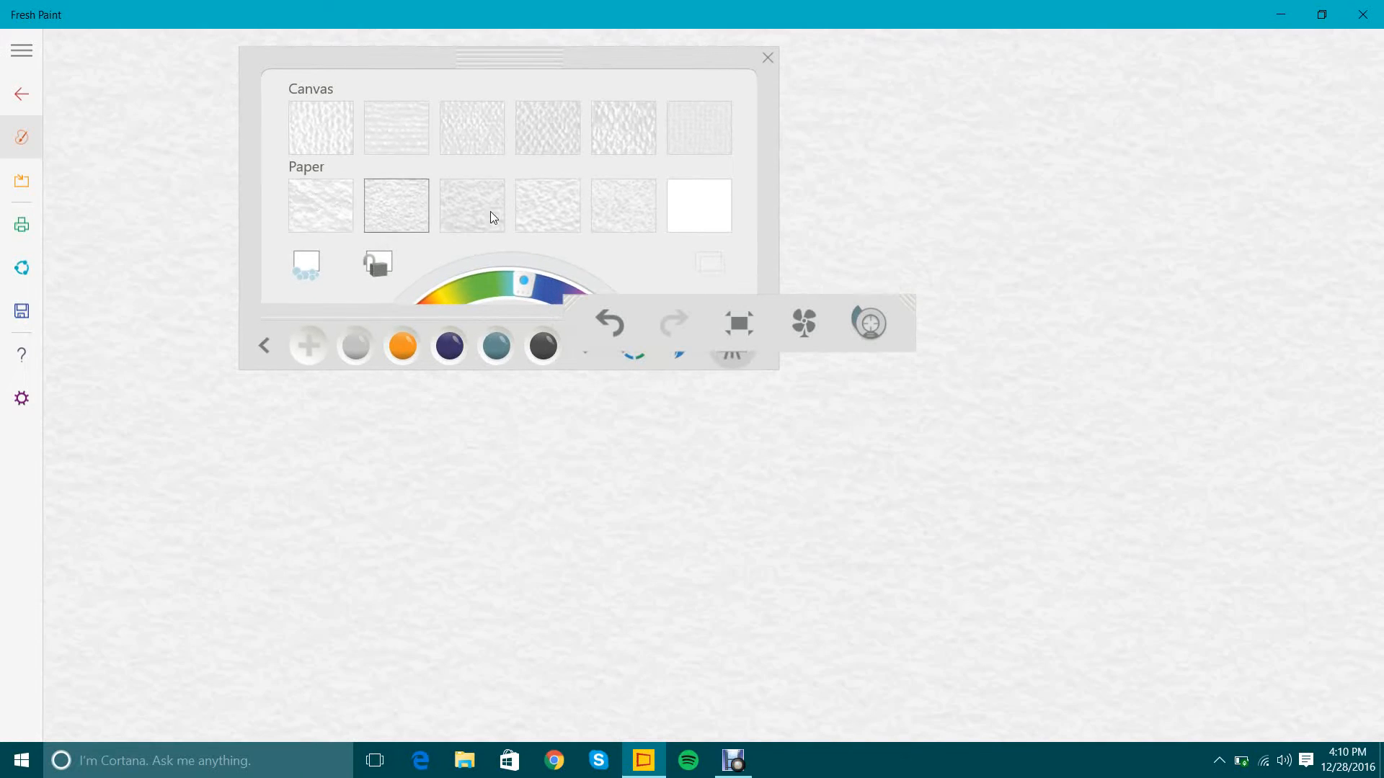
click(492, 210)
click(649, 203)
click(685, 199)
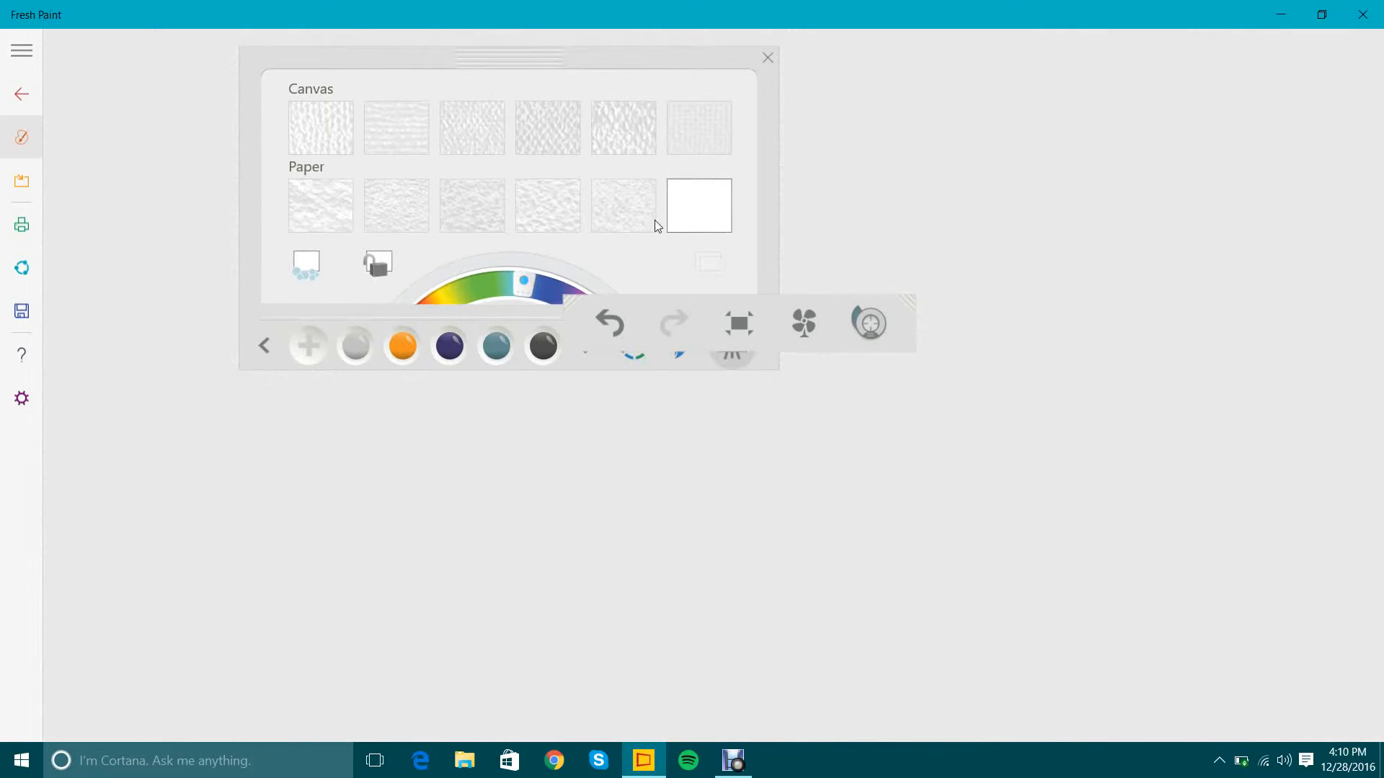
click(767, 58)
Paint the large word "BYE" across the blank surface with the wide dark-bristled brush in dark purple.
click(24, 152)
click(668, 358)
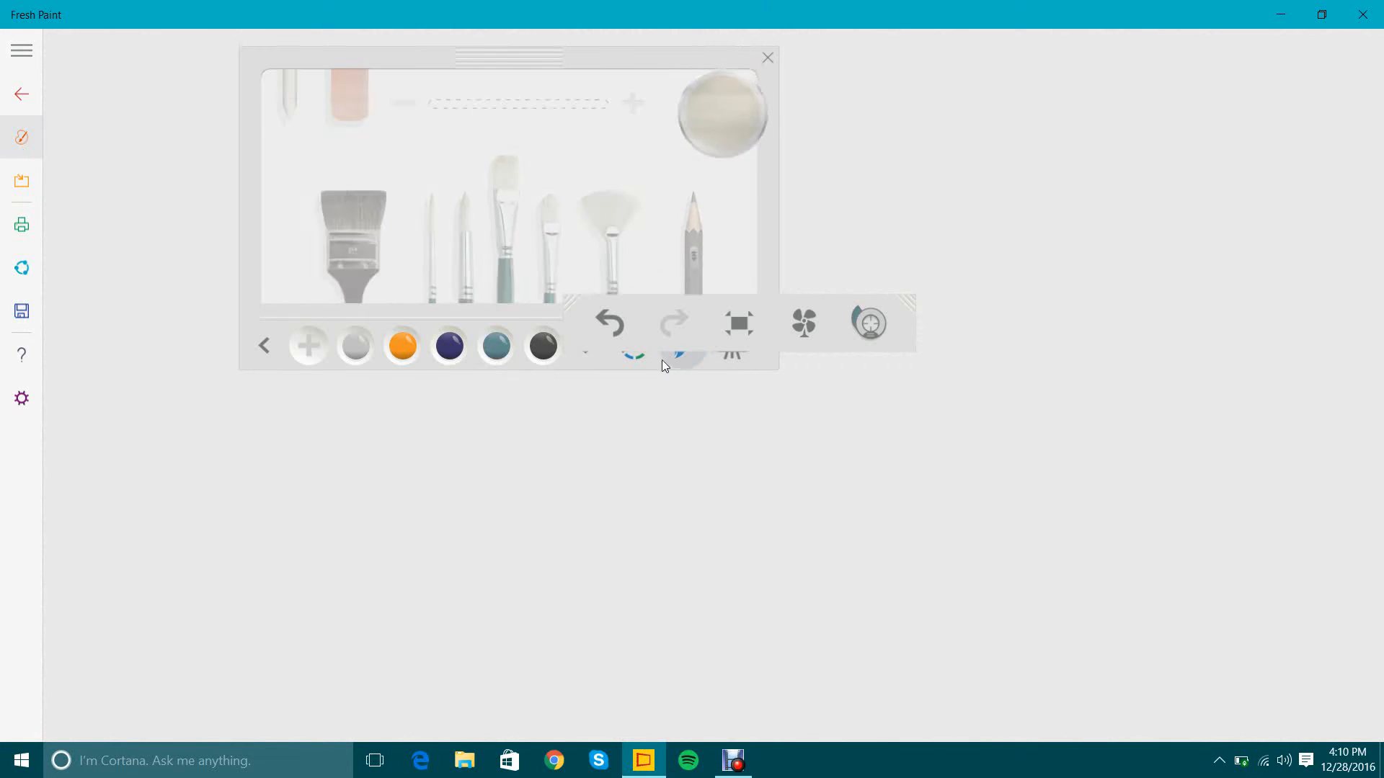
click(365, 229)
click(450, 346)
mouse_move(288, 403)
mouse_down()
mouse_move(352, 421)
mouse_move(389, 514)
mouse_move(587, 372)
mouse_move(618, 556)
mouse_move(619, 497)
mouse_up()
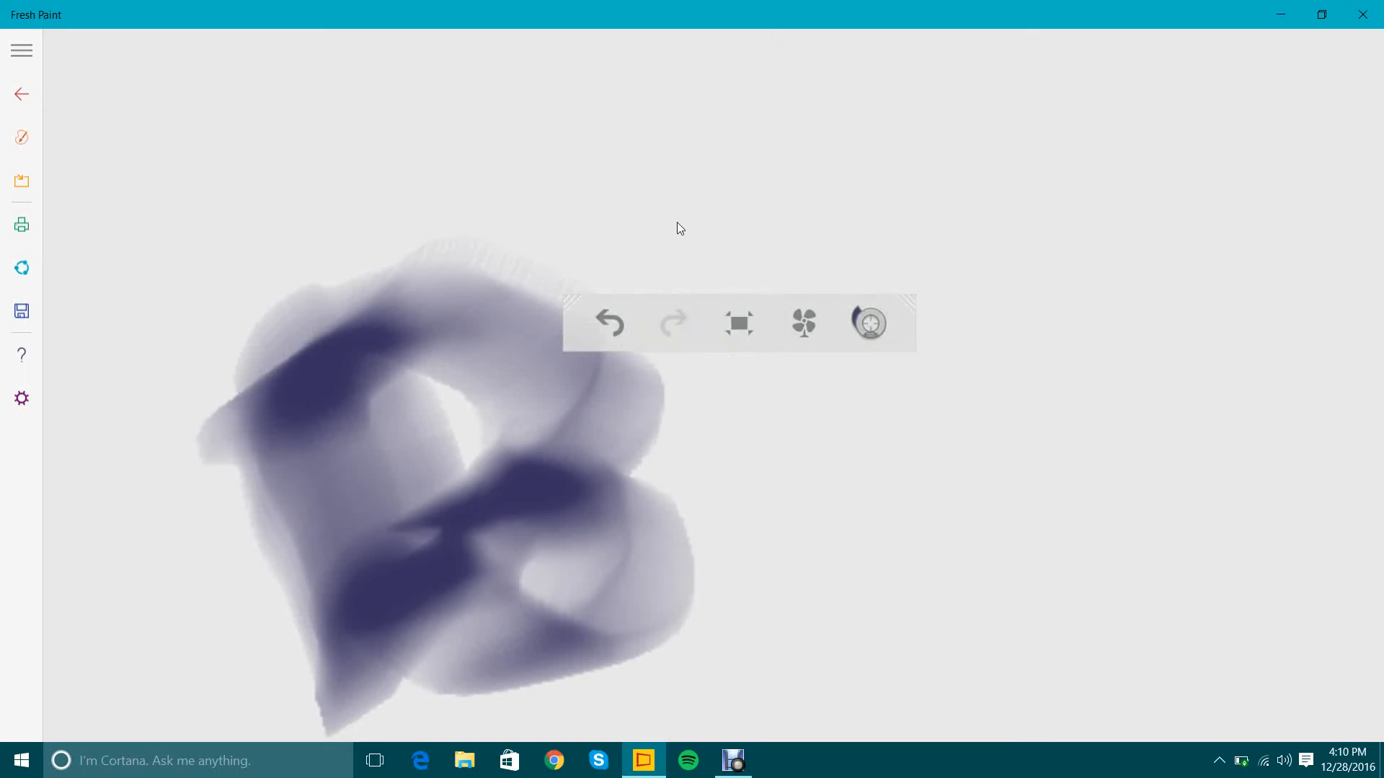
mouse_move(677, 225)
mouse_down()
mouse_move(855, 372)
mouse_move(820, 510)
mouse_move(824, 599)
mouse_up()
mouse_move(908, 497)
mouse_down()
mouse_move(1065, 400)
mouse_move(1123, 672)
mouse_move(1061, 669)
mouse_up()
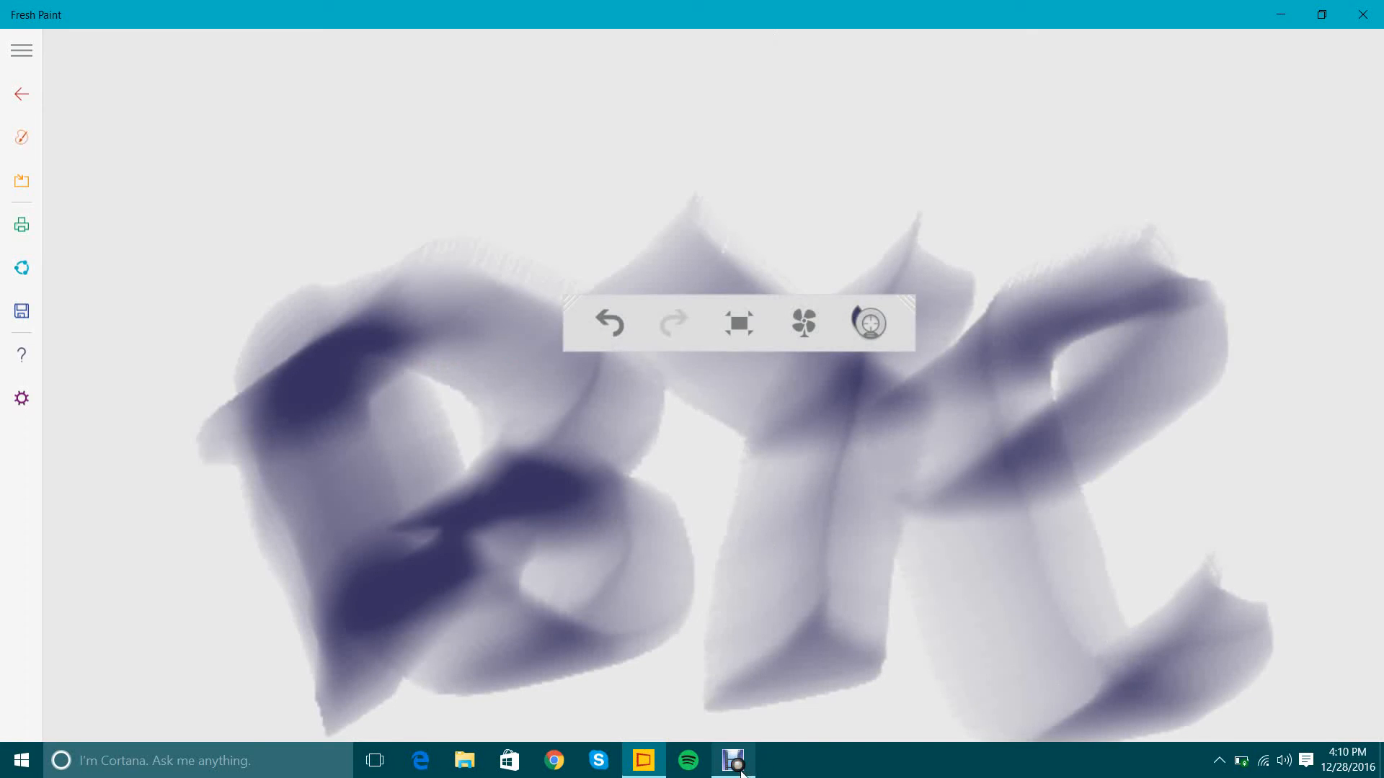